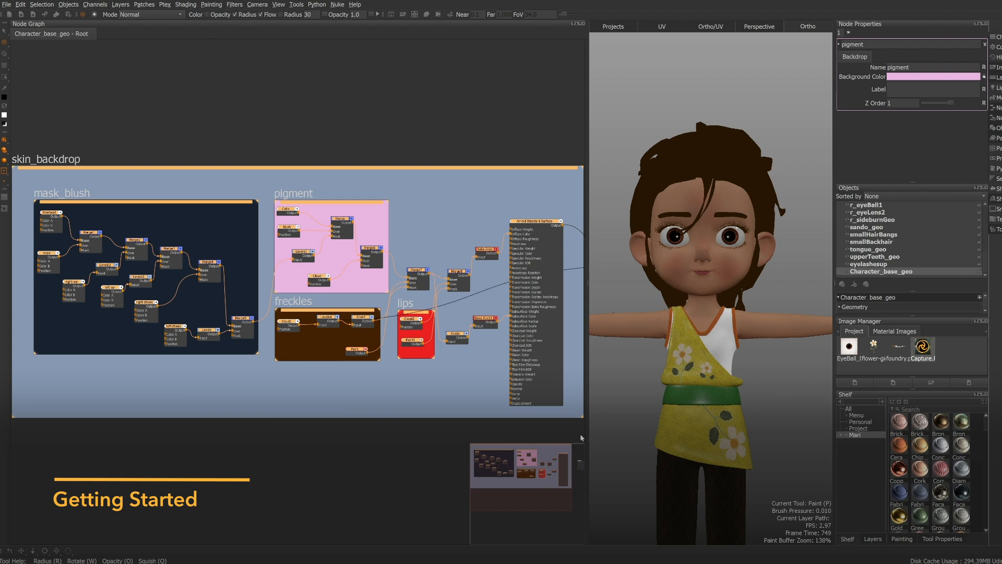
# - Delete the existing skin_backdrop network and create a new Arnold Standard Surface node in the Node Graph
pyautogui.press('Delete')
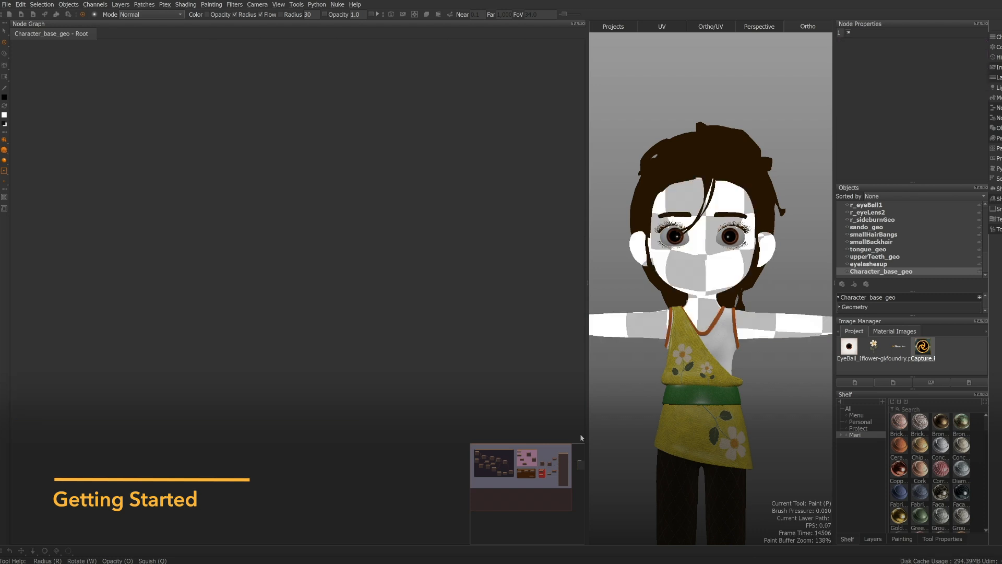
pyautogui.press('Tab')
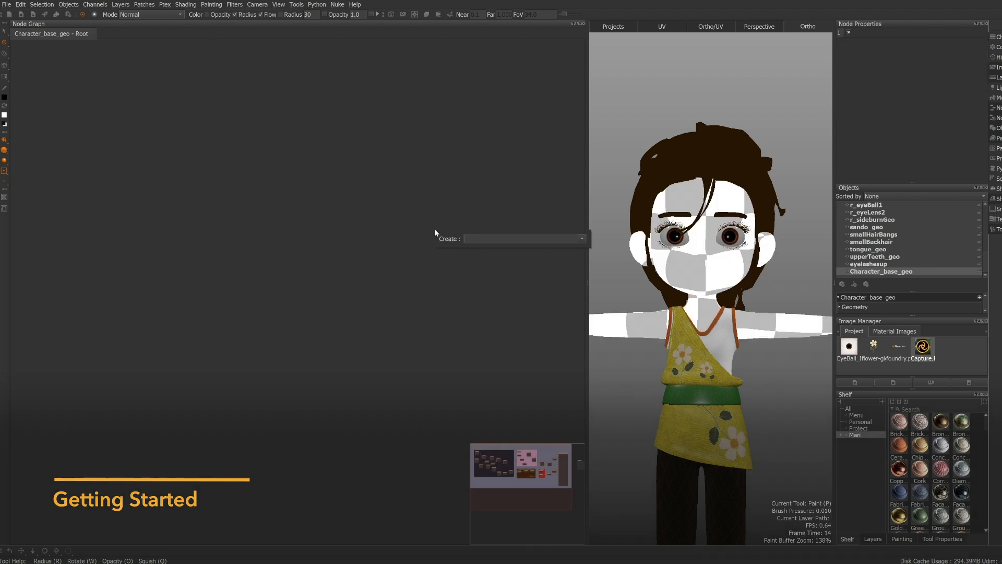
pyautogui.write('arn')
pyautogui.press('Down')
pyautogui.press('Down')
pyautogui.press('Return')
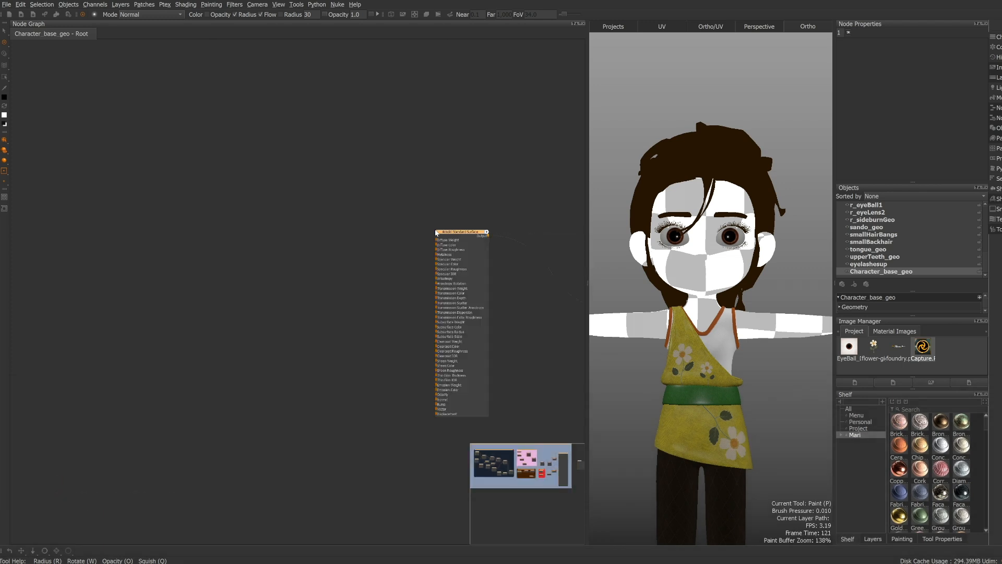
# - Place the Viewer node beside the Arnold Standard Surface node and connect the shader's output to Viewer input 1
pyautogui.press('f')
pyautogui.scroll(-2, 475, 234)
pyautogui.moveTo(494, 240); pyautogui.dragTo(427, 236, button='middle')
pyautogui.moveTo(527, 176); pyautogui.dragTo(377, 134)
pyautogui.keyDown('shift'); pyautogui.click(293, 129); pyautogui.keyUp('shift')
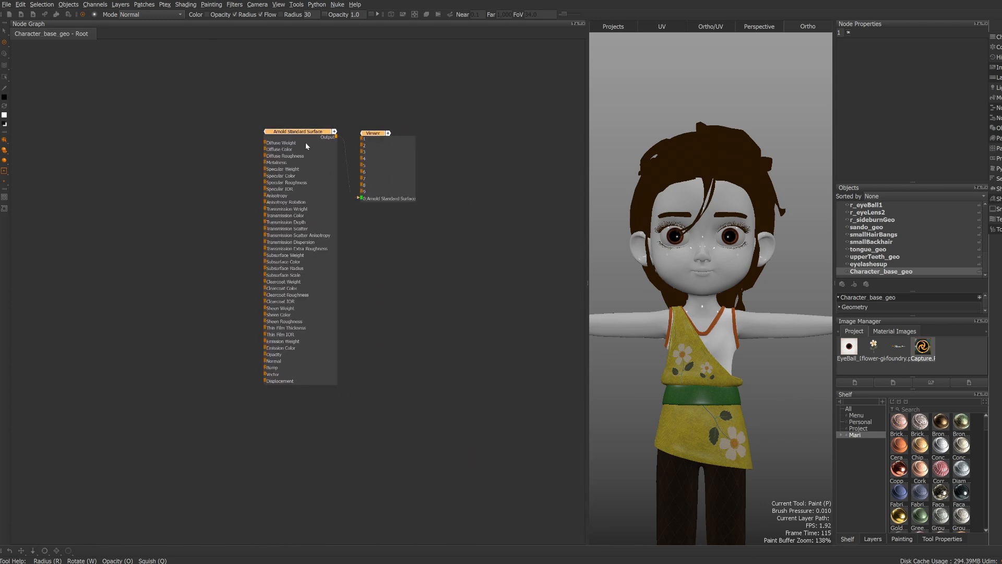
pyautogui.press('f')
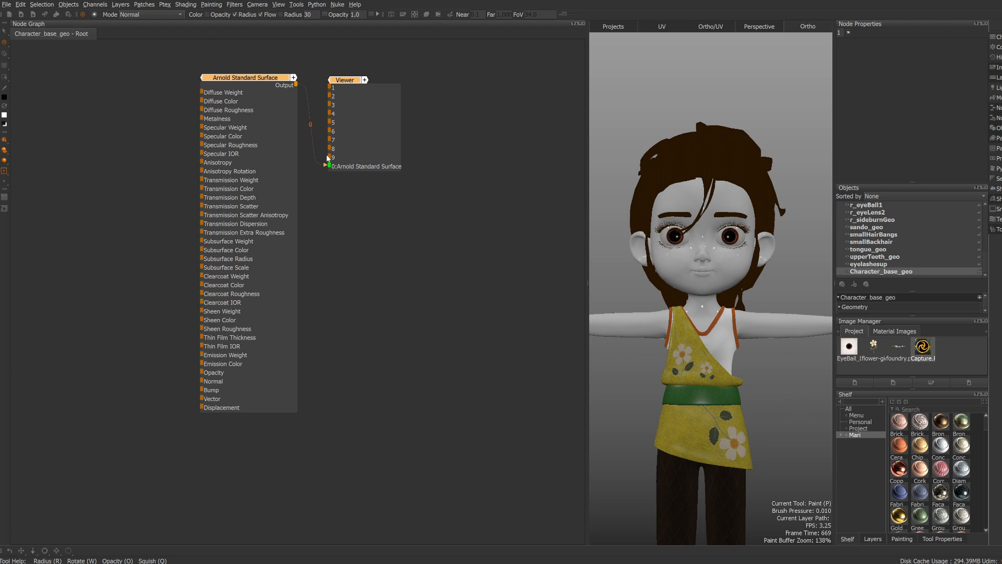
pyautogui.click(230, 78)
pyautogui.press('1')
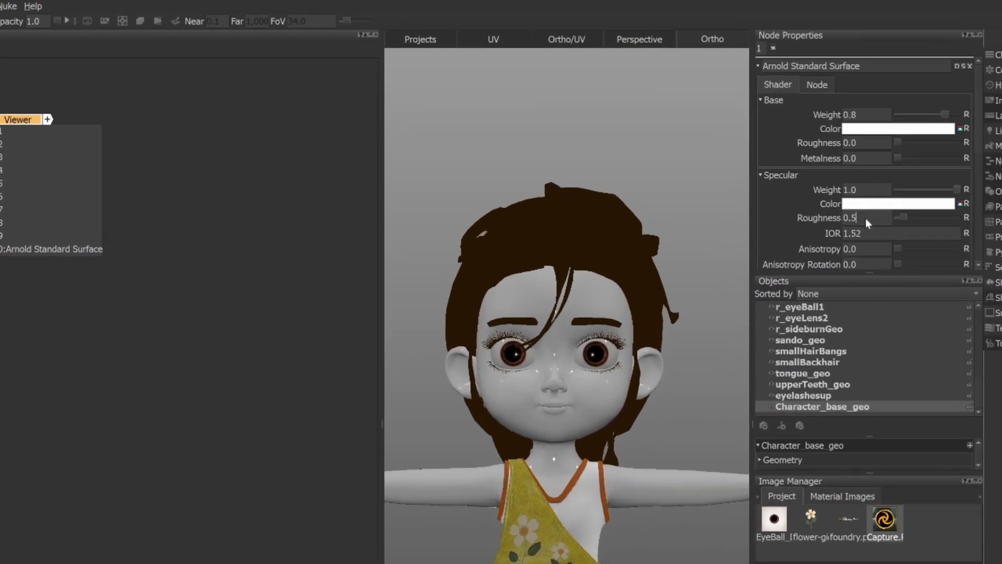
# - Set the shader's specular roughness to 0.5 and IOR to 1.3, and space out the shader and Viewer nodes
pyautogui.press('Return')
pyautogui.click(869, 233)
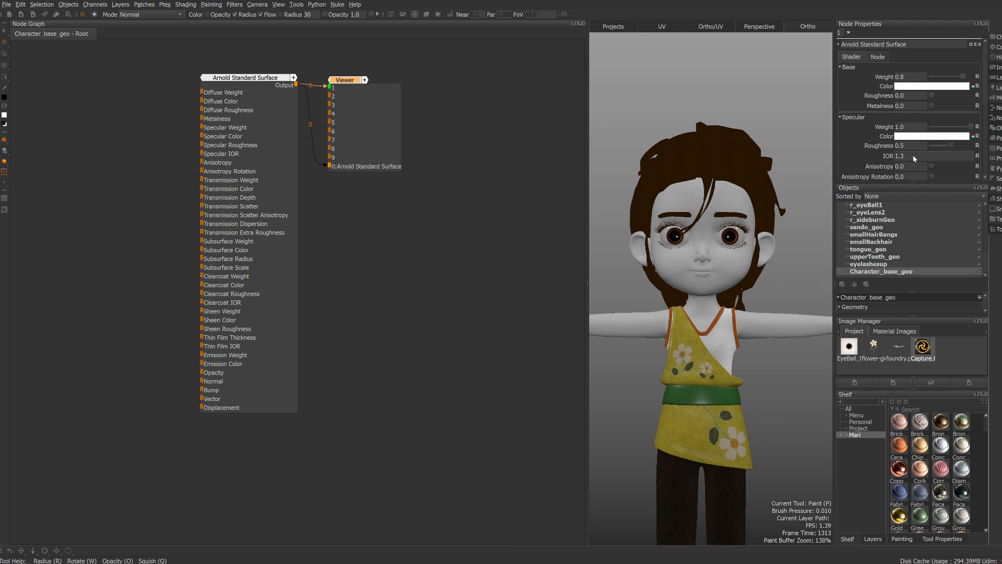
pyautogui.moveTo(354, 83); pyautogui.dragTo(410, 80)
pyautogui.moveTo(242, 79); pyautogui.dragTo(269, 81)
# - Create a Color node and place it to the left of the Arnold Standard Surface node
pyautogui.press('Tab')
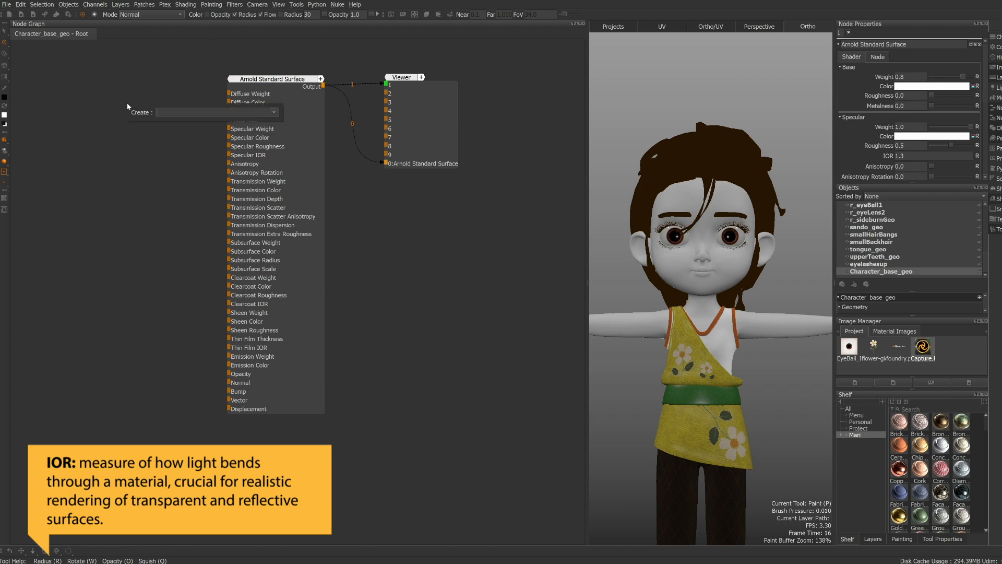
pyautogui.write('col')
pyautogui.press('Down')
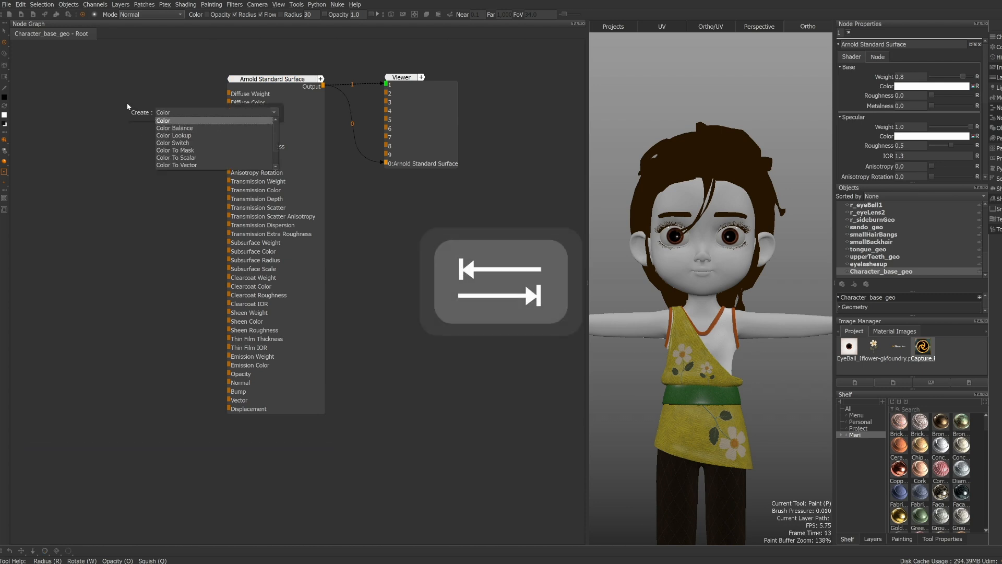
pyautogui.press('Return')
pyautogui.moveTo(149, 111); pyautogui.dragTo(73, 87)
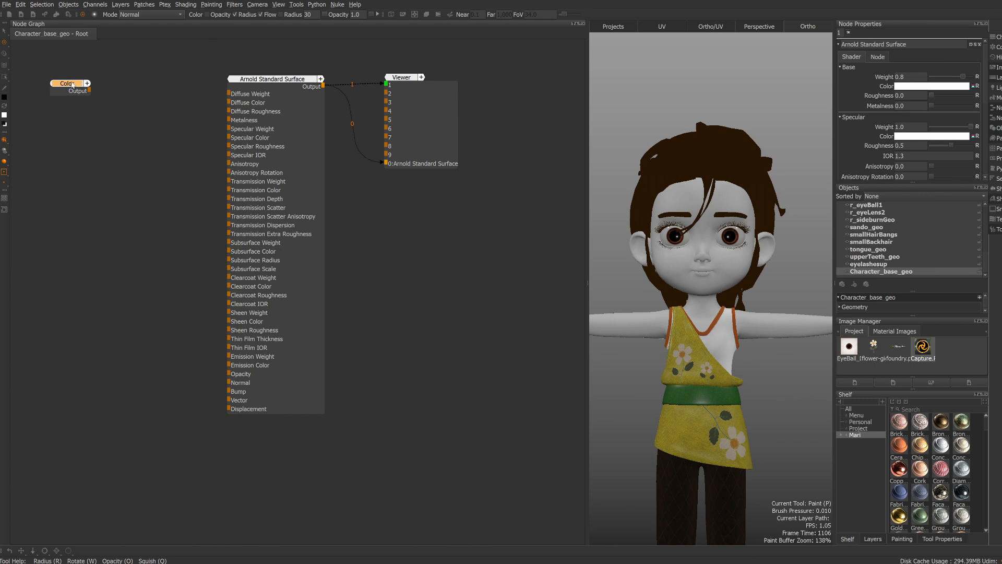
# - Show the Color node through Viewer input 1 and set its color to the saved light peach skin-tone swatch
pyautogui.doubleClick(72, 85)
pyautogui.press('1')
pyautogui.click(74, 87)
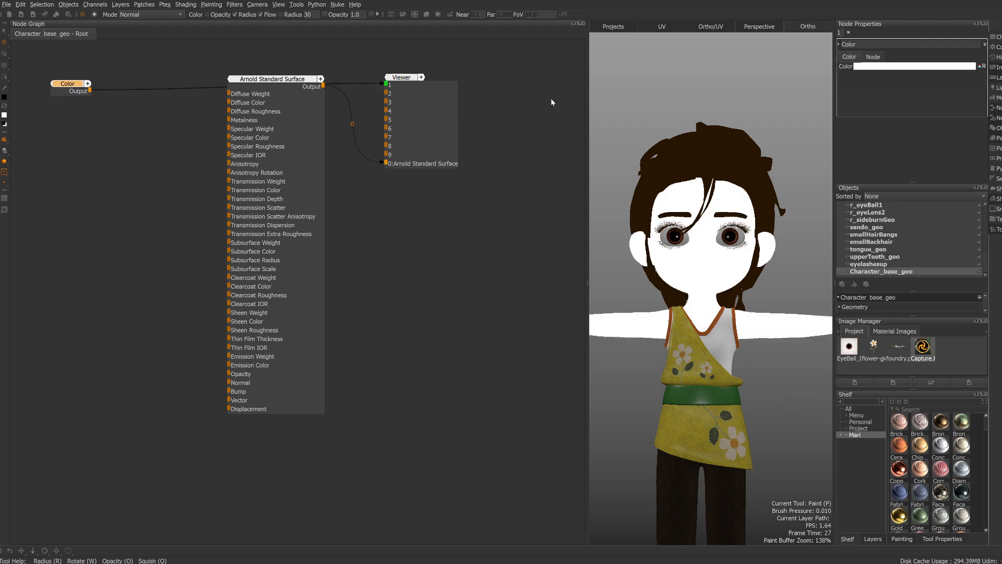
pyautogui.click(895, 68)
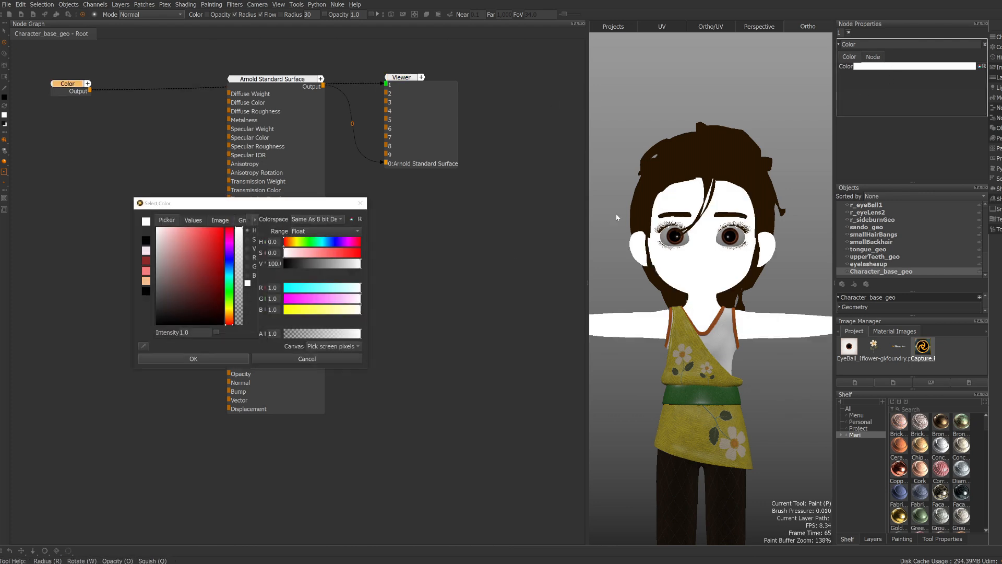
pyautogui.click(147, 283)
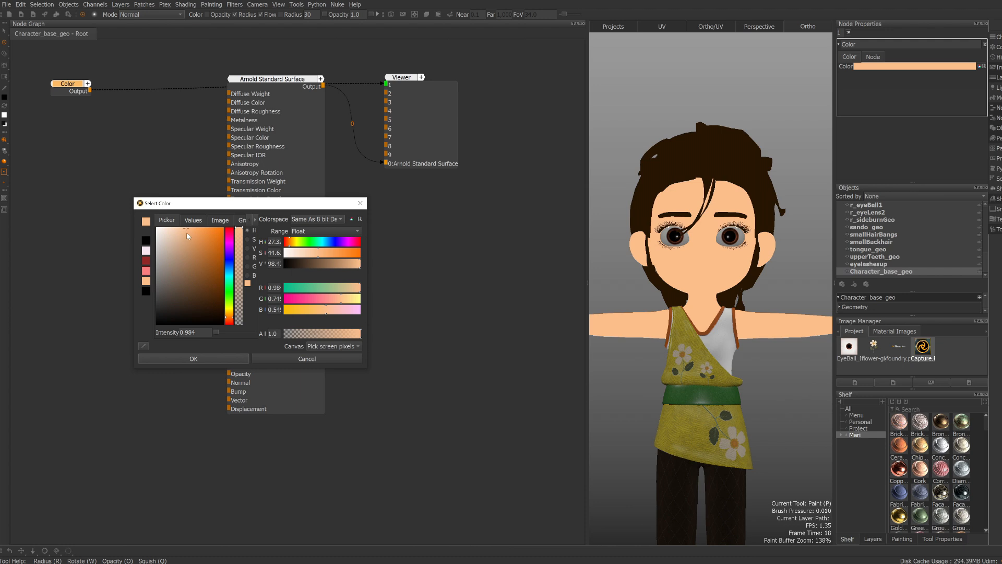
pyautogui.click(205, 359)
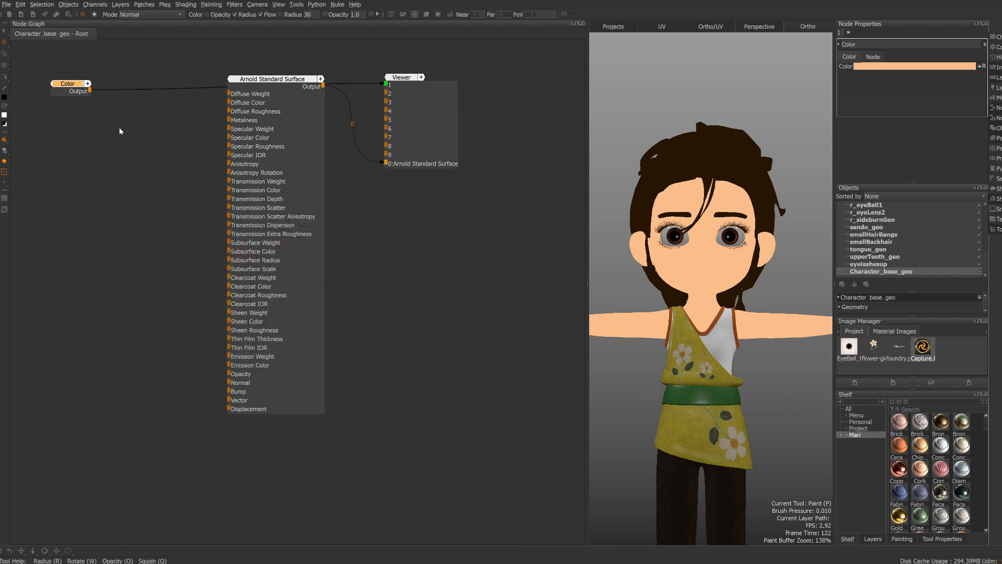
# - Connect the Color node to the shader's Diffuse Color and show the shader through Viewer input 1
pyautogui.moveTo(90, 91); pyautogui.dragTo(232, 103)
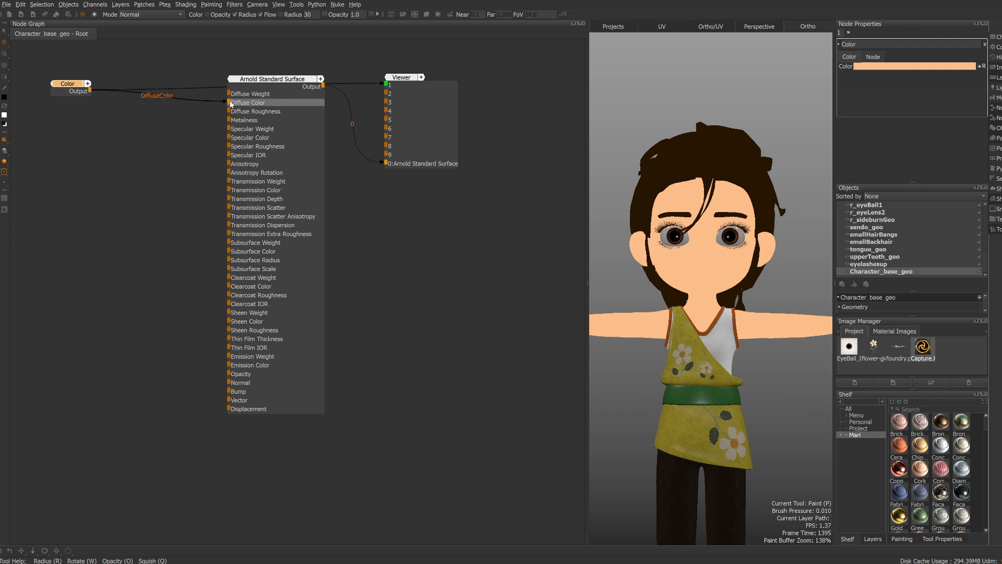
pyautogui.click(272, 81)
pyautogui.press('1')
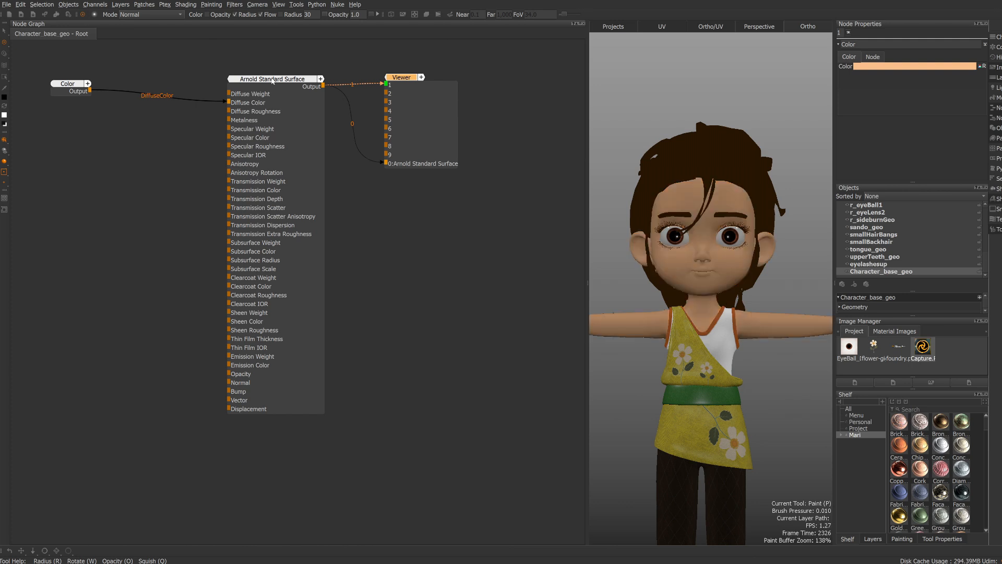
# - Create a Cloud node below the Color node and rename it blush
pyautogui.press('Tab')
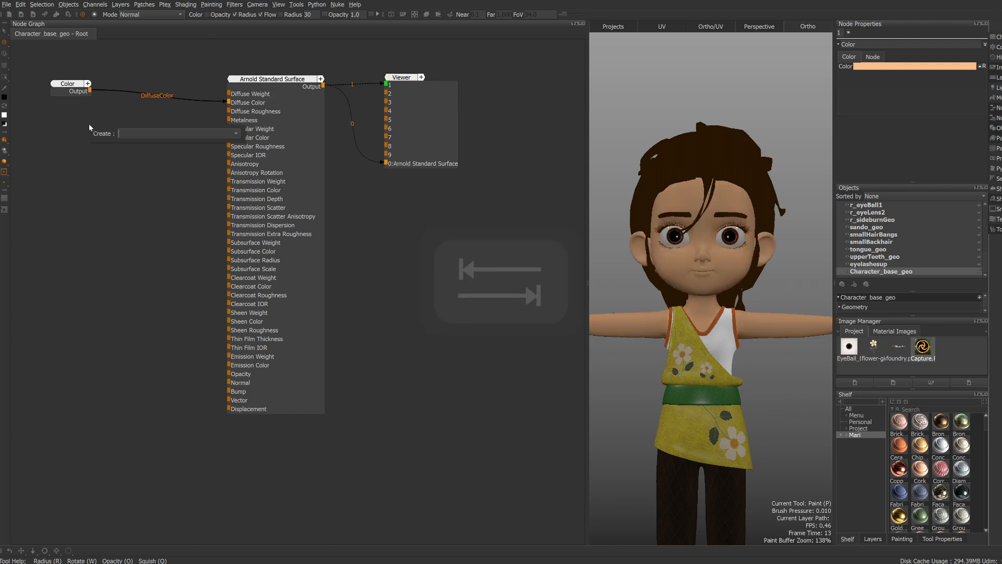
pyautogui.write('cloud')
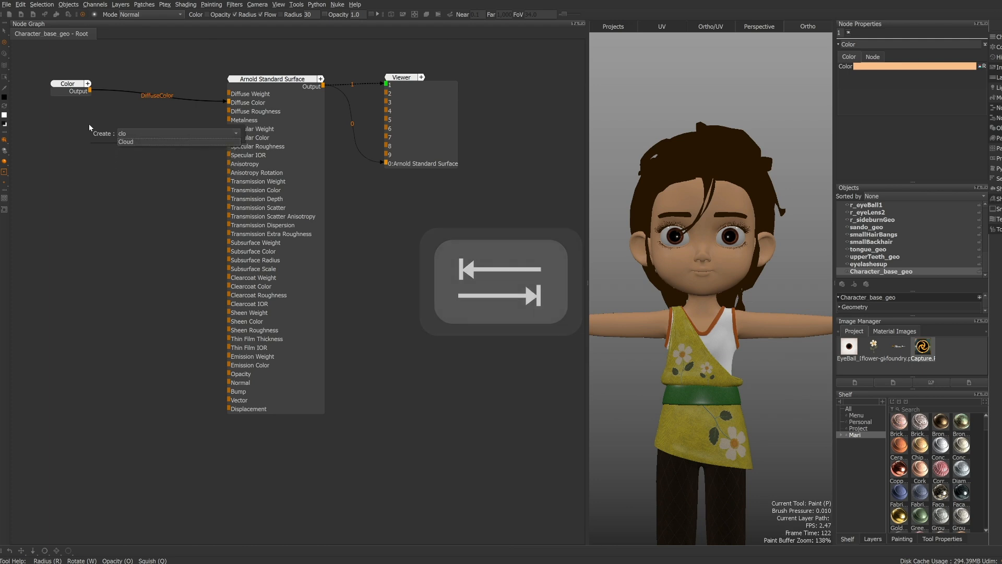
pyautogui.press('Return')
pyautogui.doubleClick(105, 130)
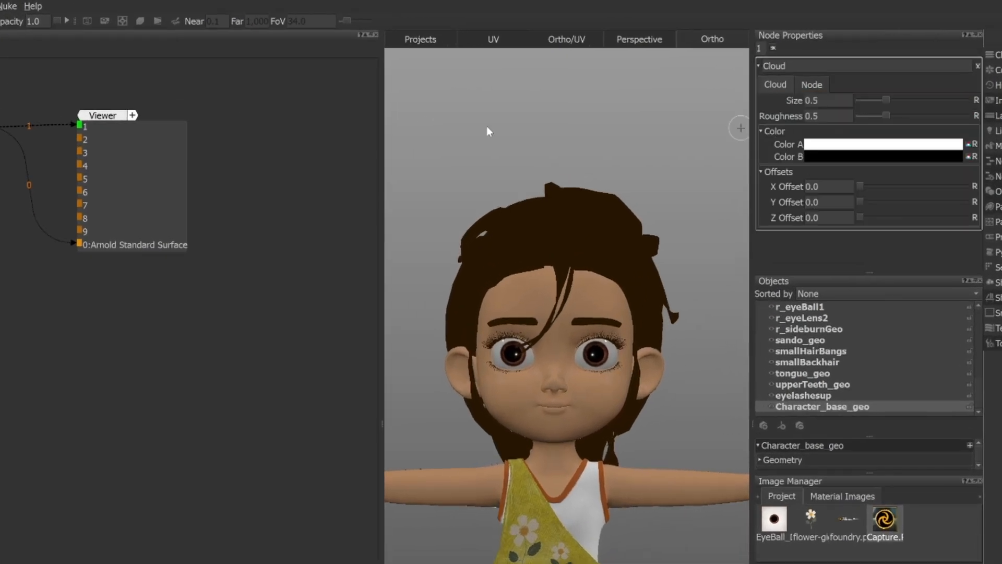
pyautogui.doubleClick(775, 66)
pyautogui.write('blush')
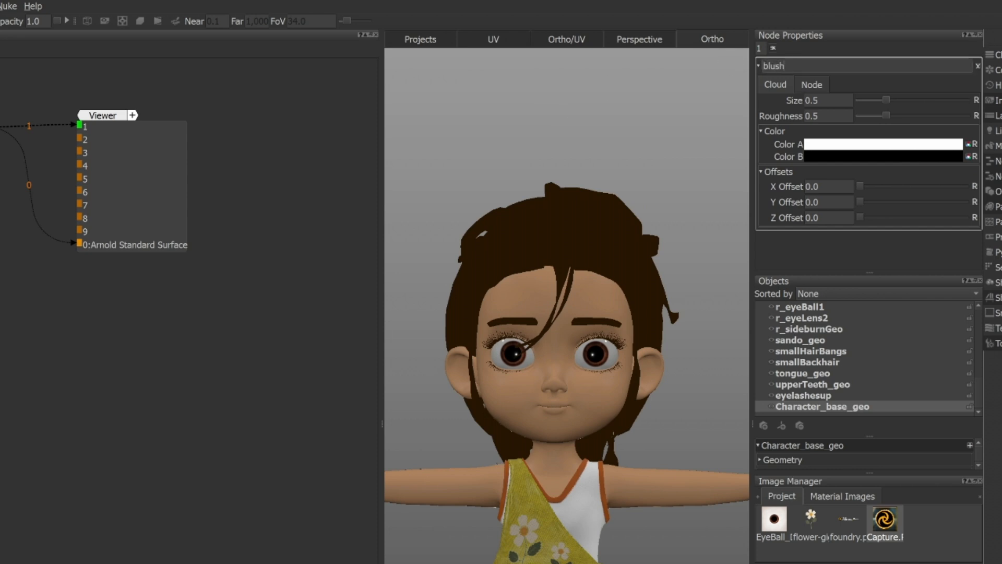
pyautogui.press('Return')
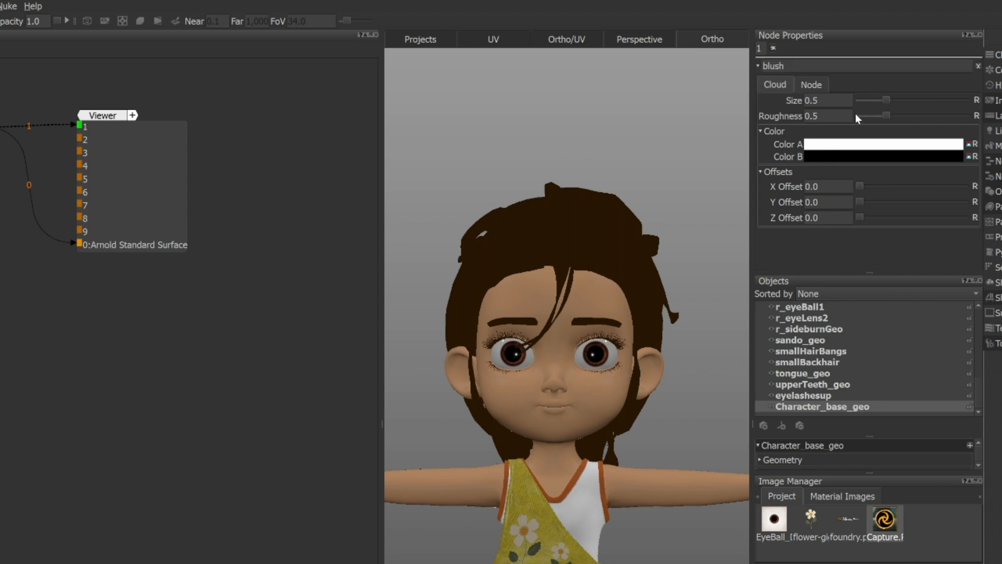
# - Set the blush node's Color A to a soft pinkish red and Color B to a dark red, with intensities of about 0.83 and 0.60
pyautogui.click(855, 145)
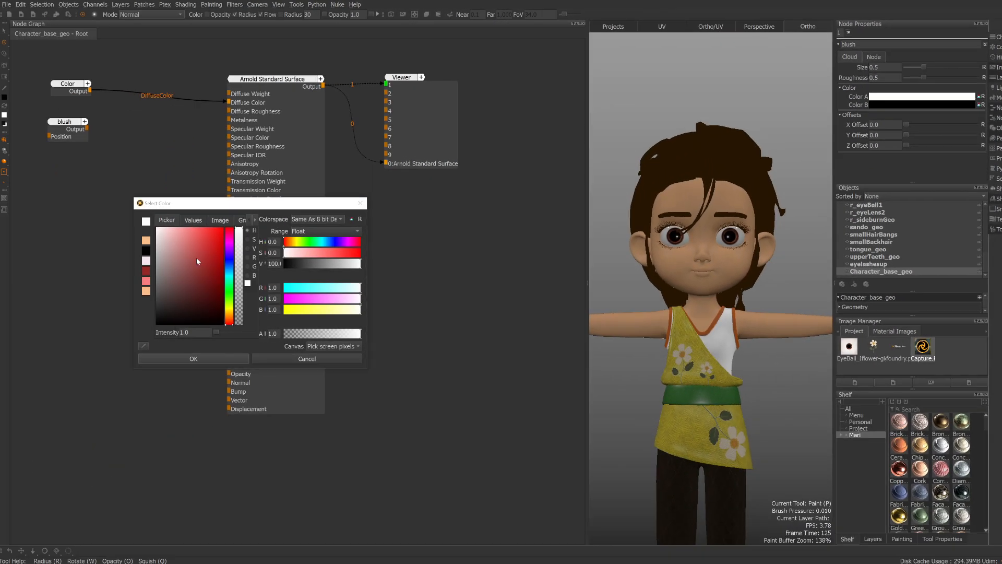
pyautogui.moveTo(197, 260)
pyautogui.mouseDown()
pyautogui.moveTo(177, 235)
pyautogui.moveTo(188, 244)
pyautogui.mouseUp()
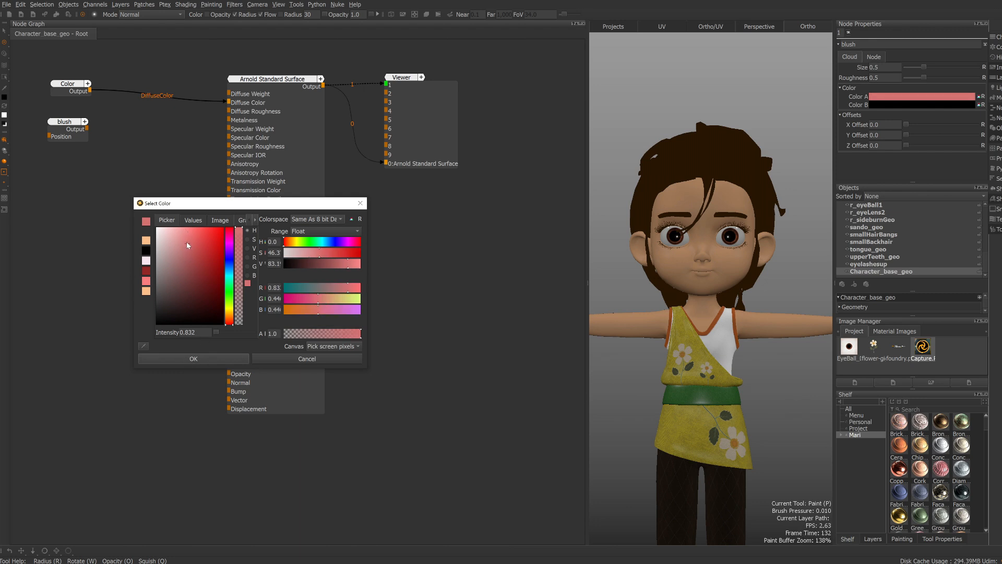
pyautogui.click(195, 358)
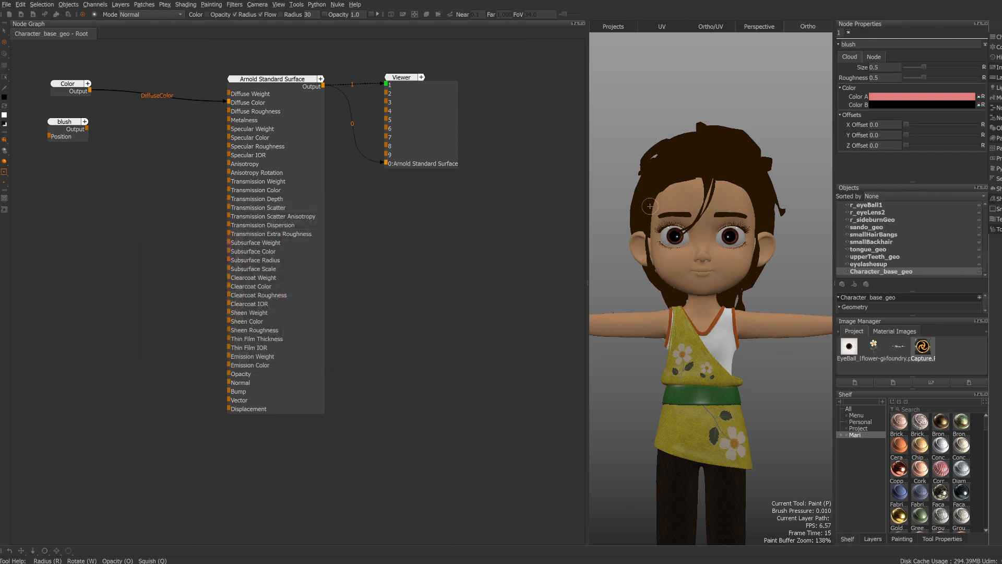
pyautogui.click(898, 104)
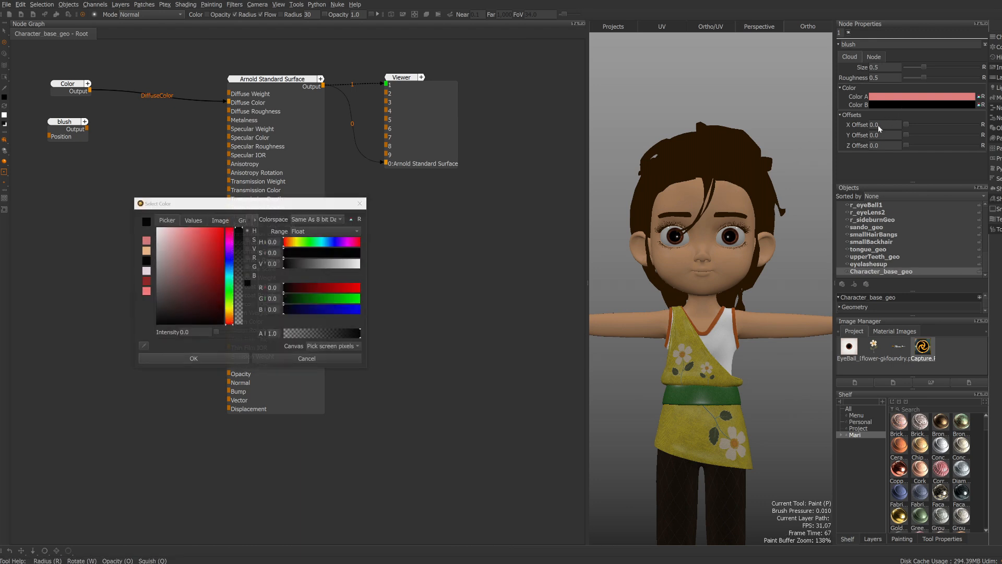
pyautogui.moveTo(189, 247); pyautogui.dragTo(210, 265)
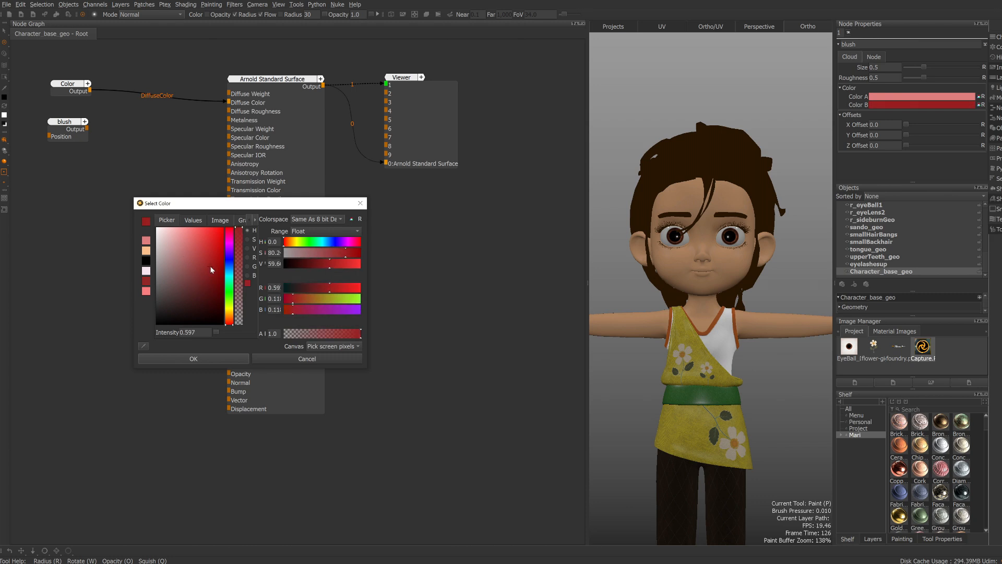
pyautogui.press('Return')
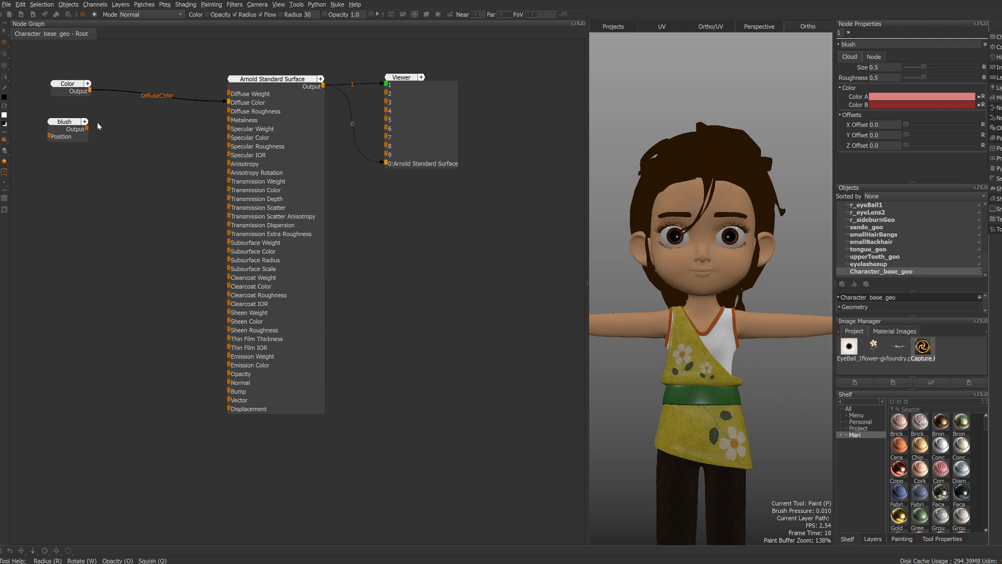
# - Merge the blush node over the Color node feeding Diffuse Color, and set the blush roughness to 0.1
pyautogui.press('m')
pyautogui.moveTo(142, 127); pyautogui.dragTo(126, 99)
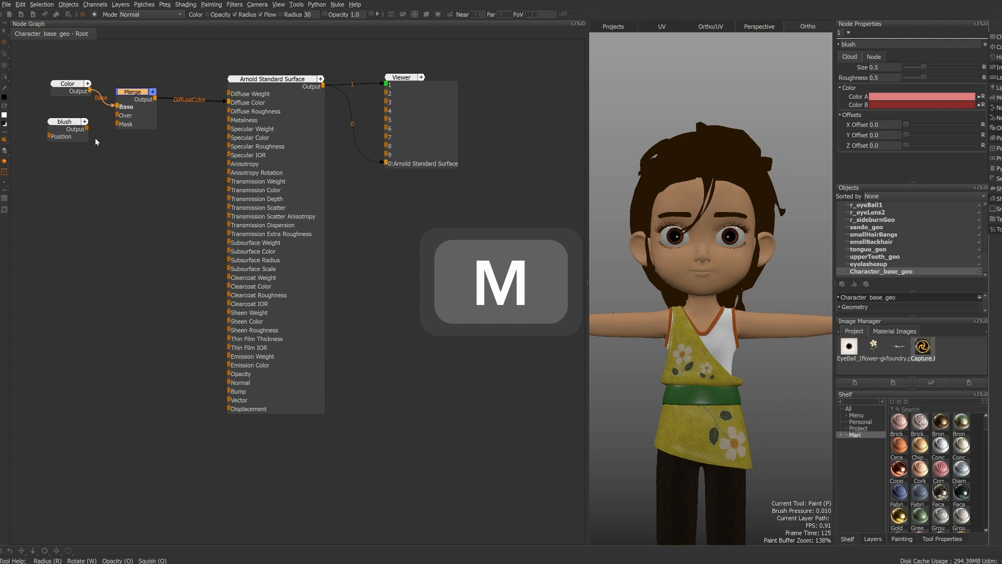
pyautogui.moveTo(87, 128); pyautogui.dragTo(118, 116)
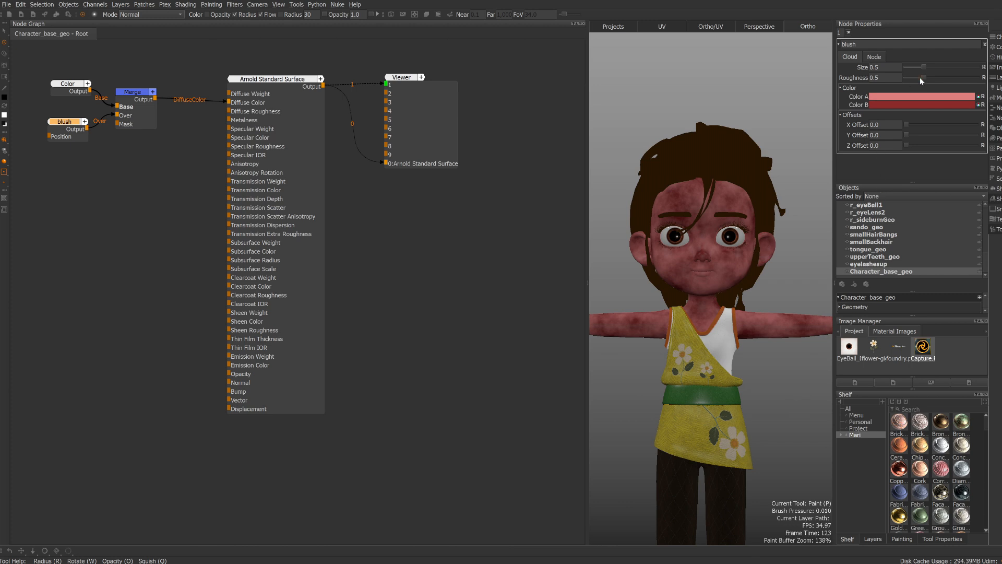
pyautogui.moveTo(922, 76); pyautogui.dragTo(909, 77)
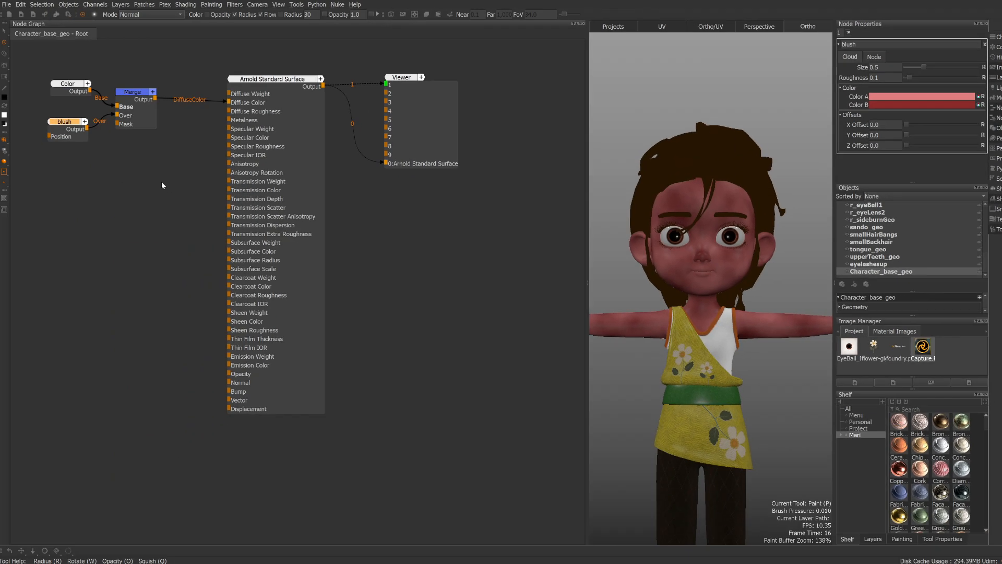
# - Create a backdrop around the Color, blush and Merge nodes and name it pigment
pyautogui.moveTo(196, 191); pyautogui.dragTo(27, 56)
pyautogui.press('Tab')
pyautogui.write('bac')
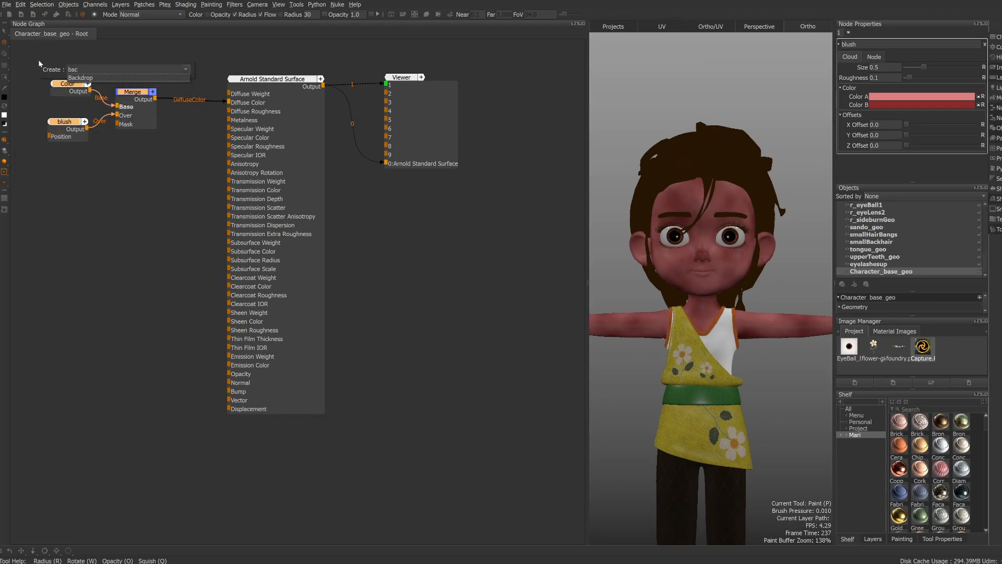
pyautogui.press('Return')
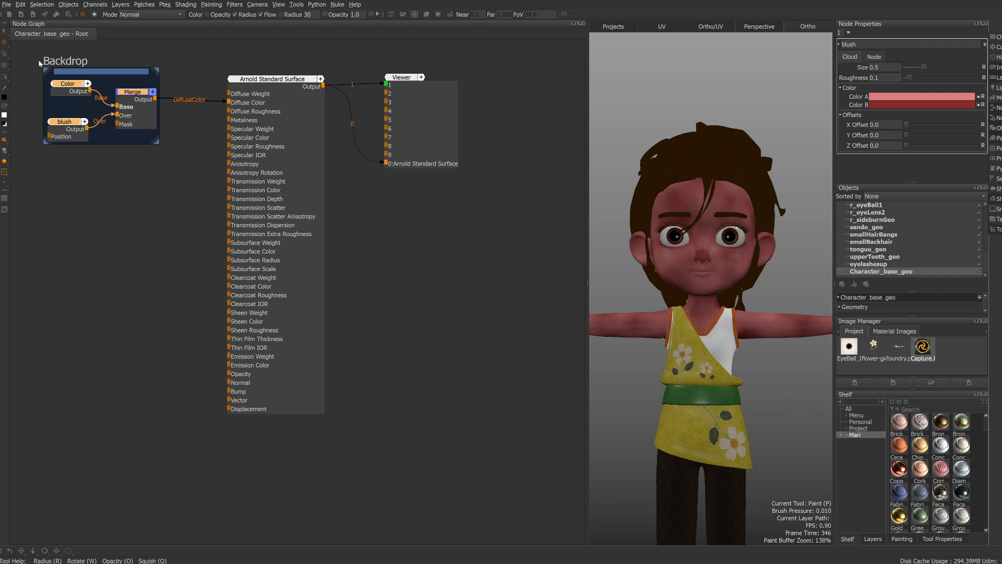
pyautogui.click(71, 72)
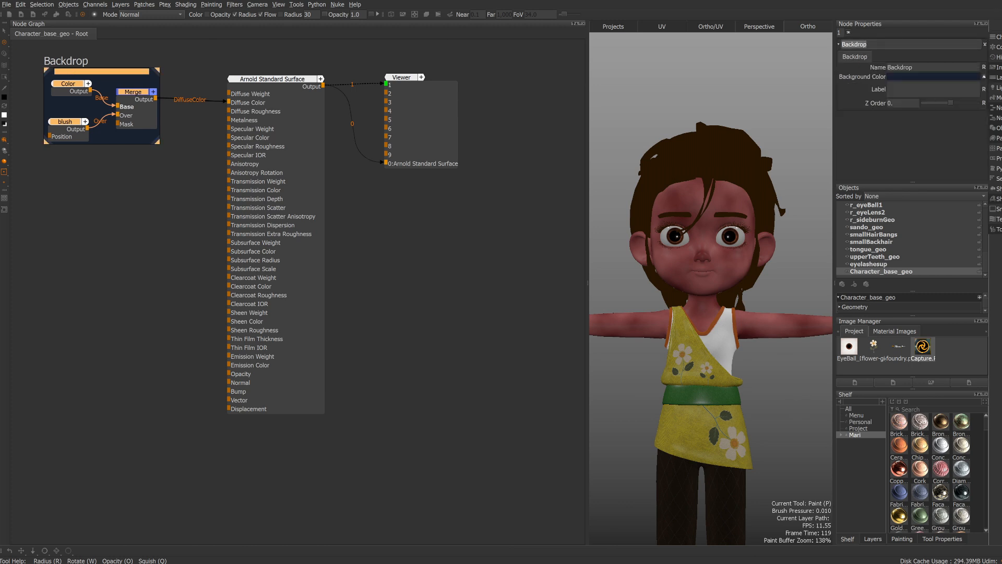
pyautogui.write('pigment')
pyautogui.press('Return')
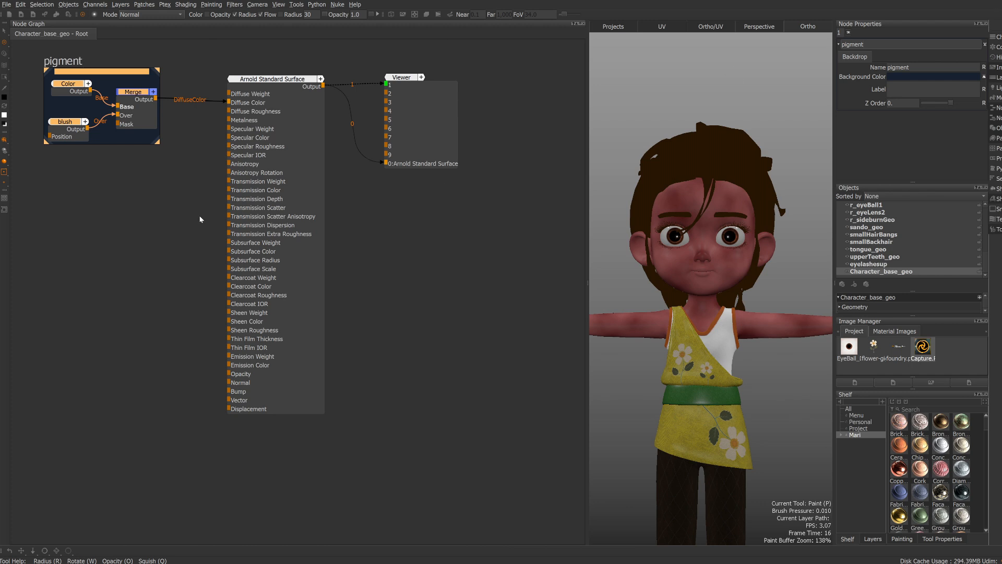
# - Enlarge the pigment backdrop to leave room for more nodes and move it slightly away from the shader
pyautogui.moveTo(157, 145); pyautogui.dragTo(211, 219)
pyautogui.moveTo(129, 73); pyautogui.dragTo(113, 82)
# - Change the pigment backdrop's background color to a light pink
pyautogui.click(909, 76)
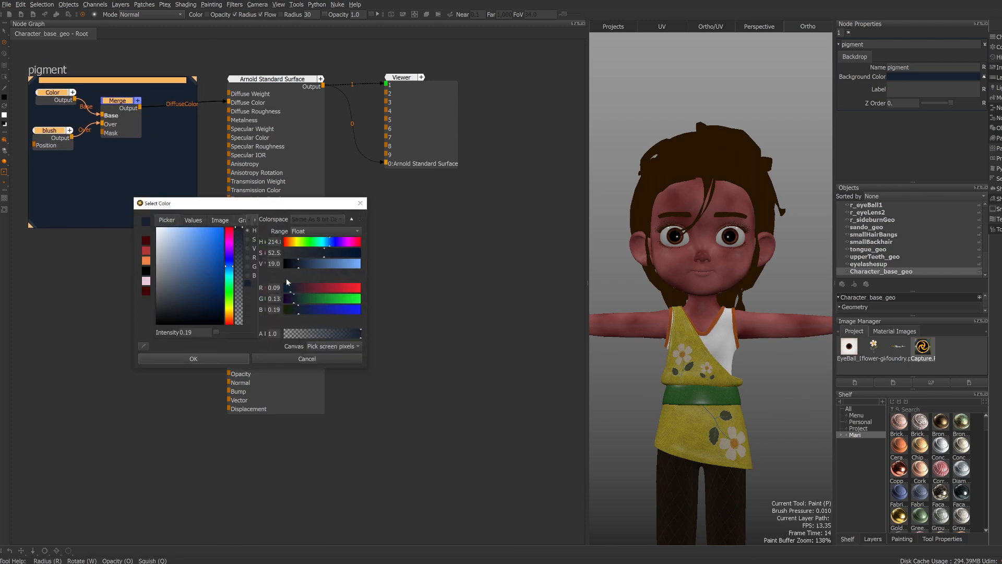
pyautogui.click(305, 287)
pyautogui.moveTo(161, 244); pyautogui.dragTo(170, 235)
pyautogui.click(207, 357)
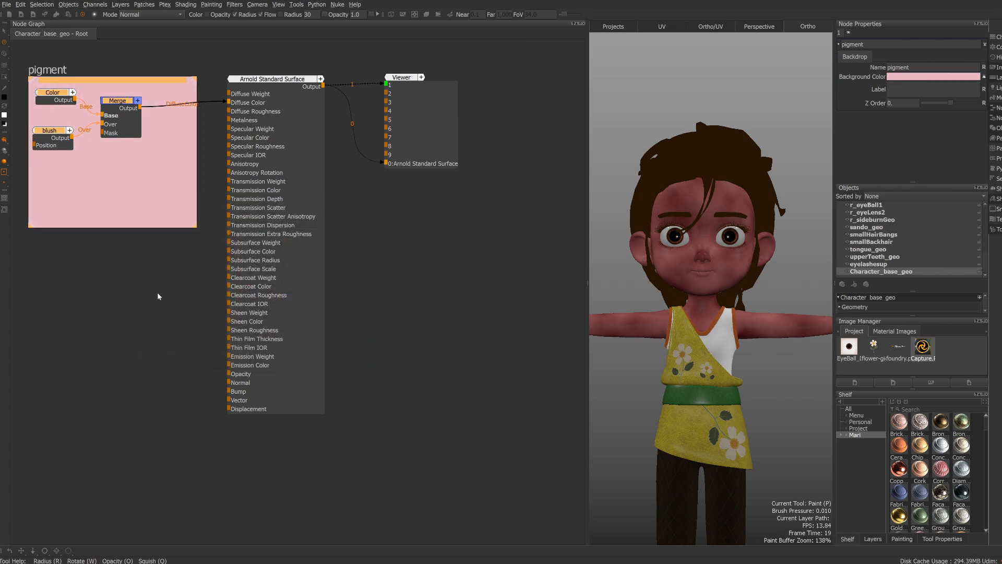
# - Add a Two Point Gradient node in the empty area beside the pigment backdrop
pyautogui.moveTo(155, 279); pyautogui.dragTo(275, 301, button='middle')
pyautogui.click(37, 193)
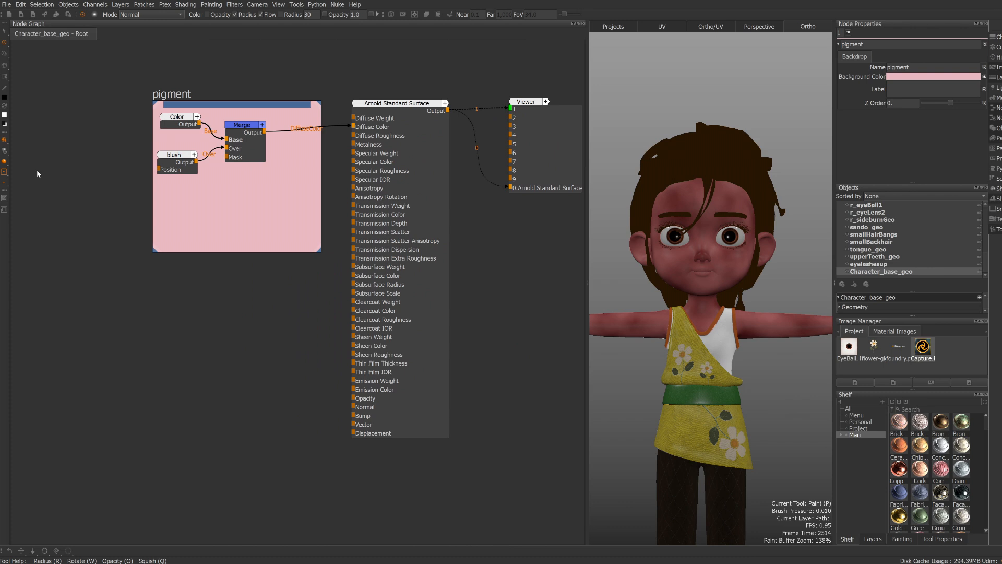
pyautogui.press('Tab')
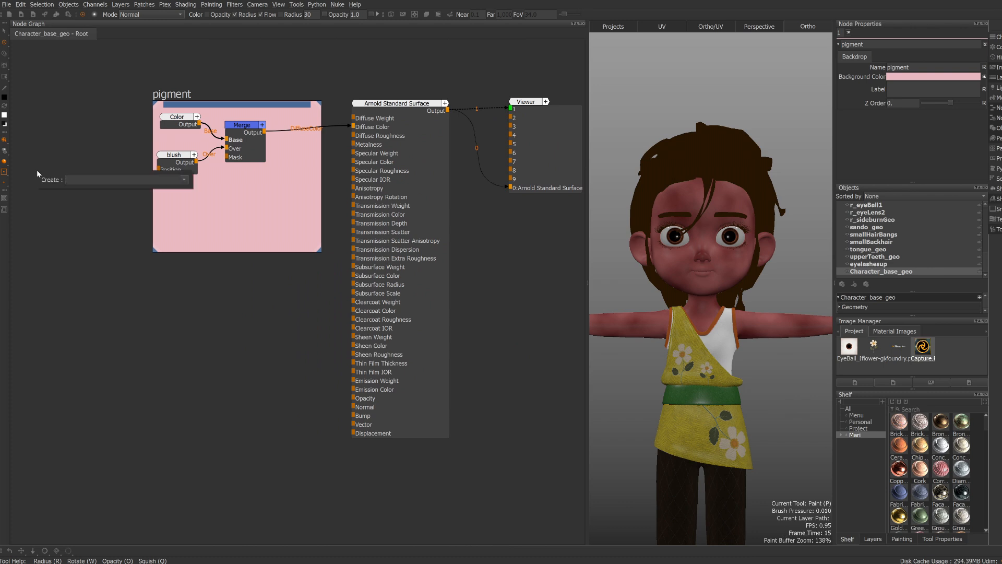
pyautogui.press('Down')
pyautogui.press('Down')
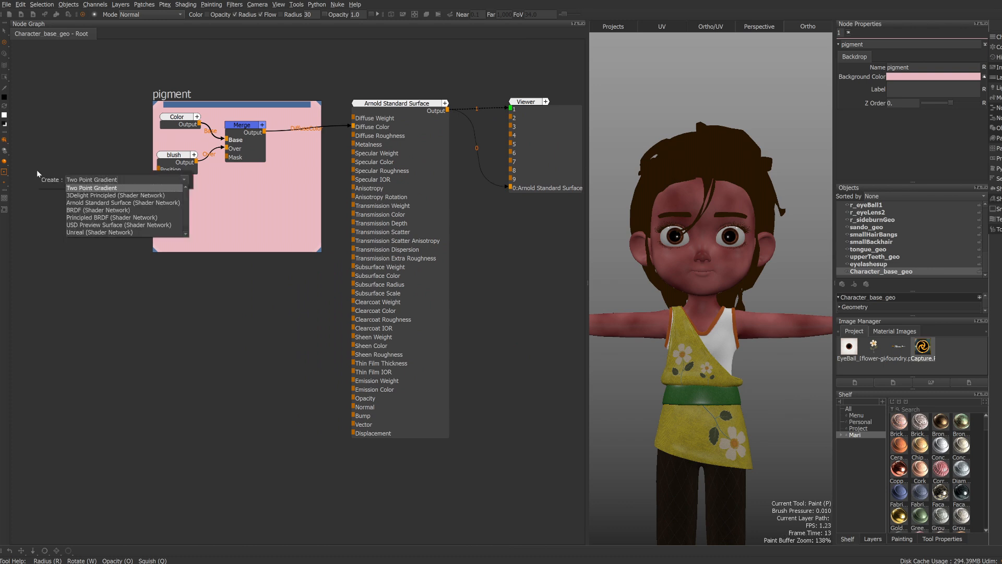
pyautogui.press('Return')
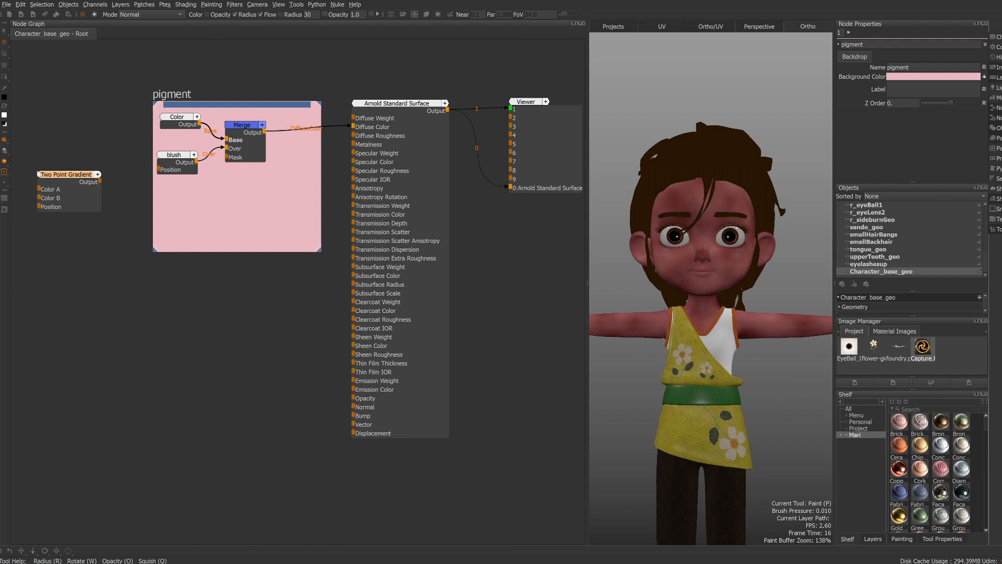
# - Set the Two Point Gradient node's mode to Radial and rename the node forehead
pyautogui.click(50, 175)
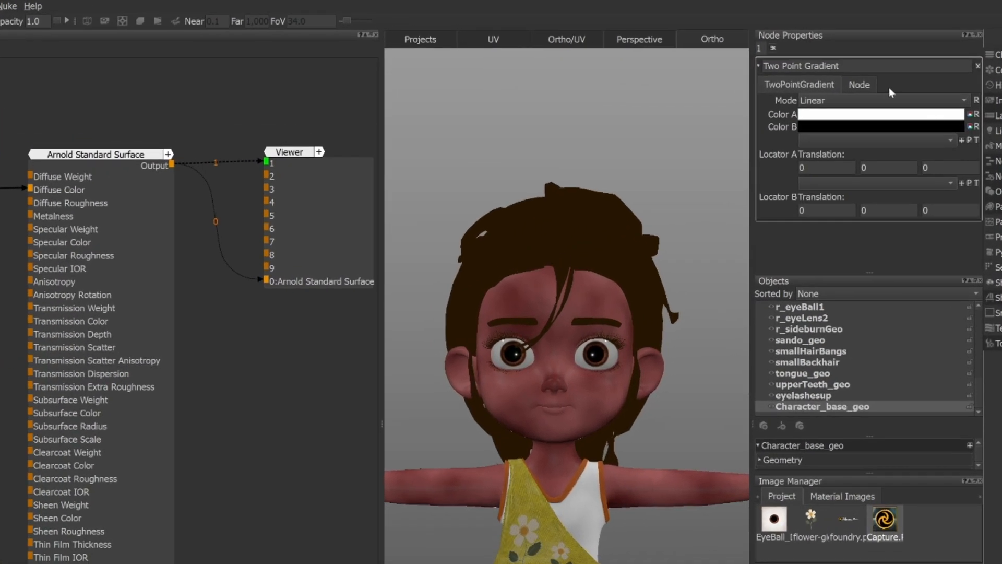
pyautogui.click(961, 101)
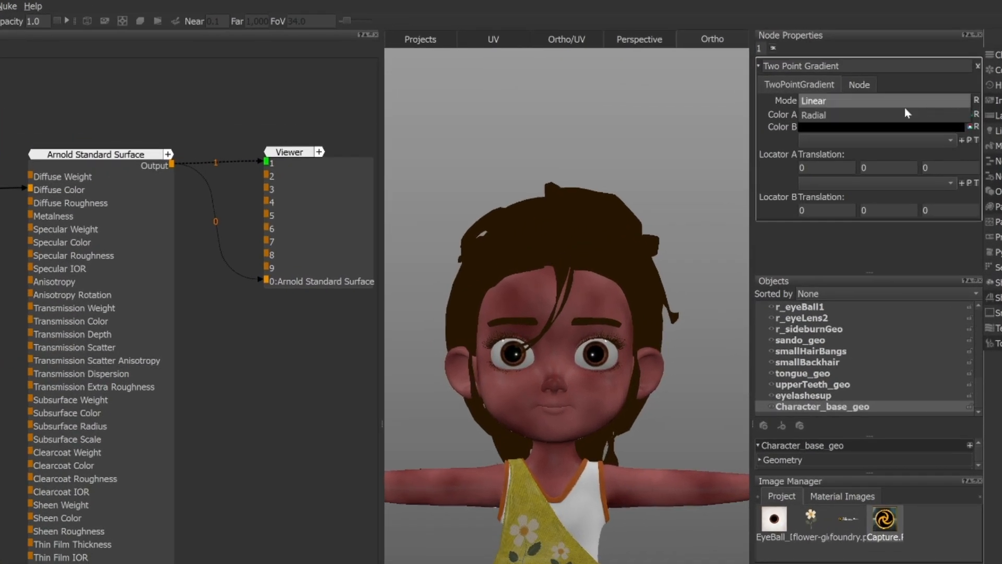
pyautogui.click(844, 116)
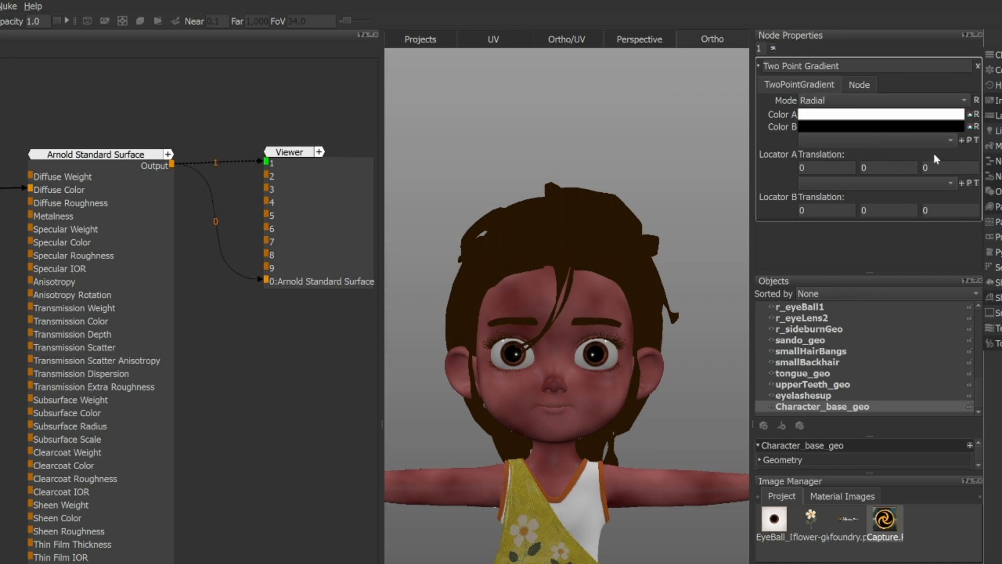
pyautogui.tripleClick(824, 66)
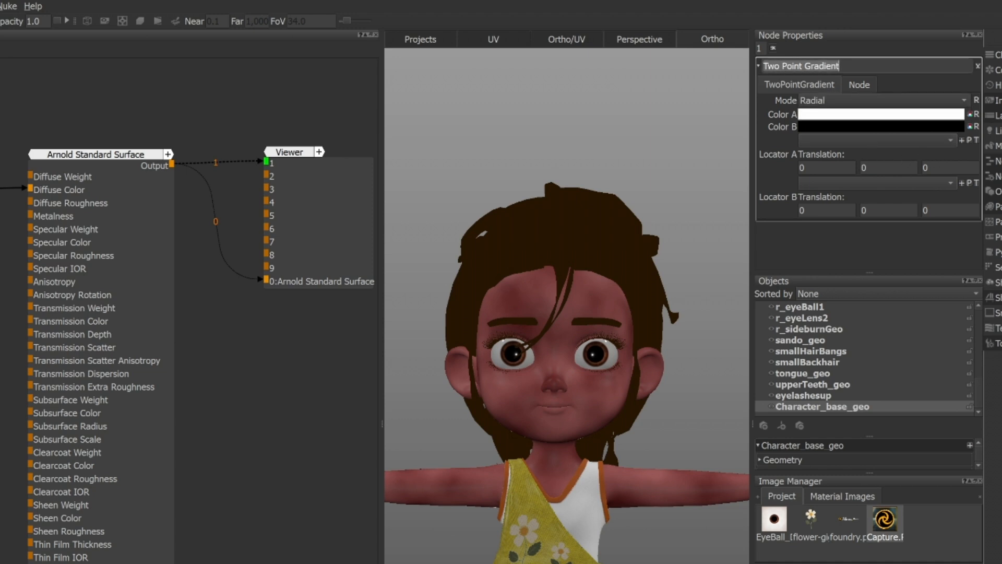
pyautogui.write('fore')
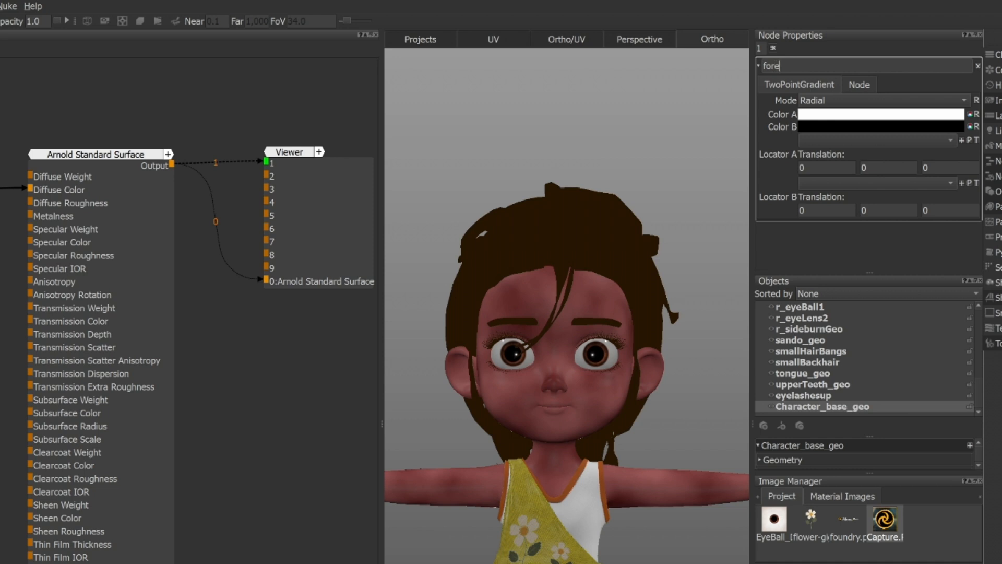
pyautogui.write('head')
pyautogui.press('Return')
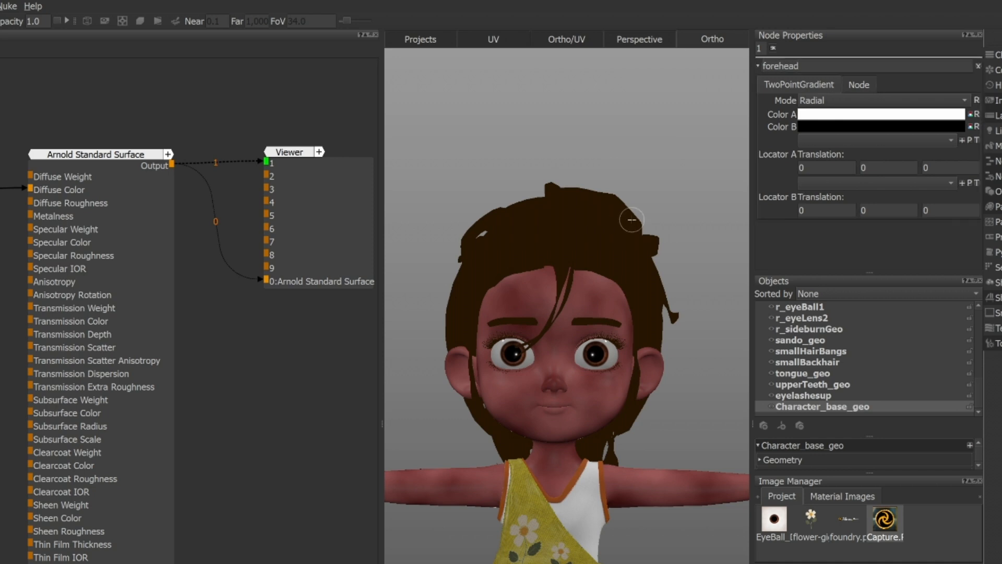
# - Create new locators for the forehead gradient's Locator A and Locator B, and show the node's output in the viewer
pyautogui.click(961, 140)
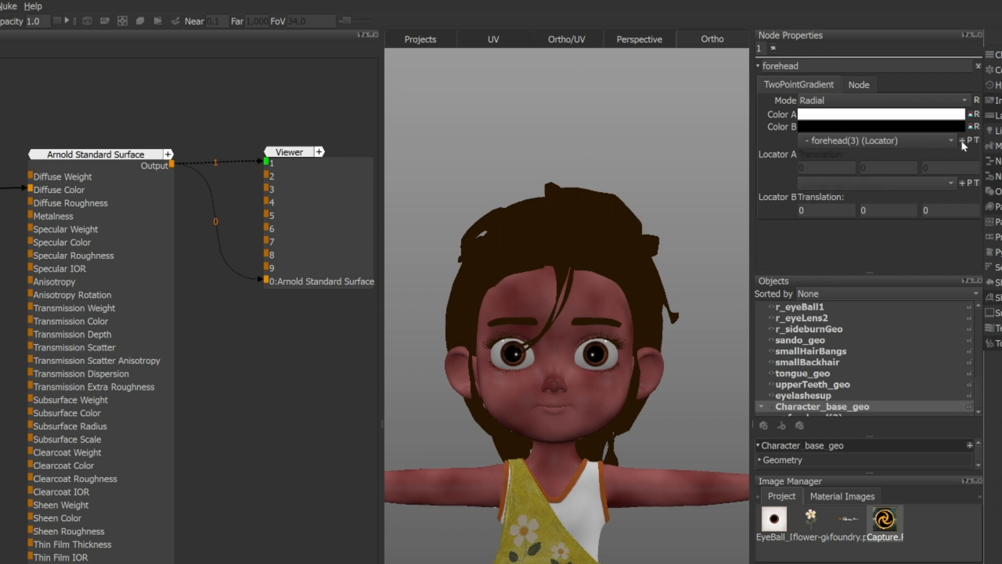
pyautogui.click(962, 182)
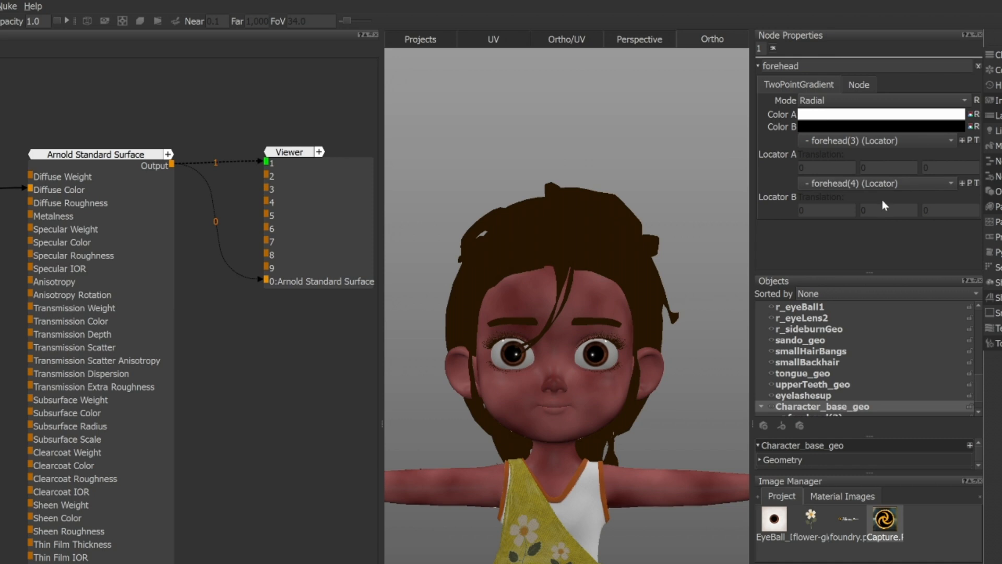
pyautogui.moveTo(980, 390); pyautogui.dragTo(984, 403)
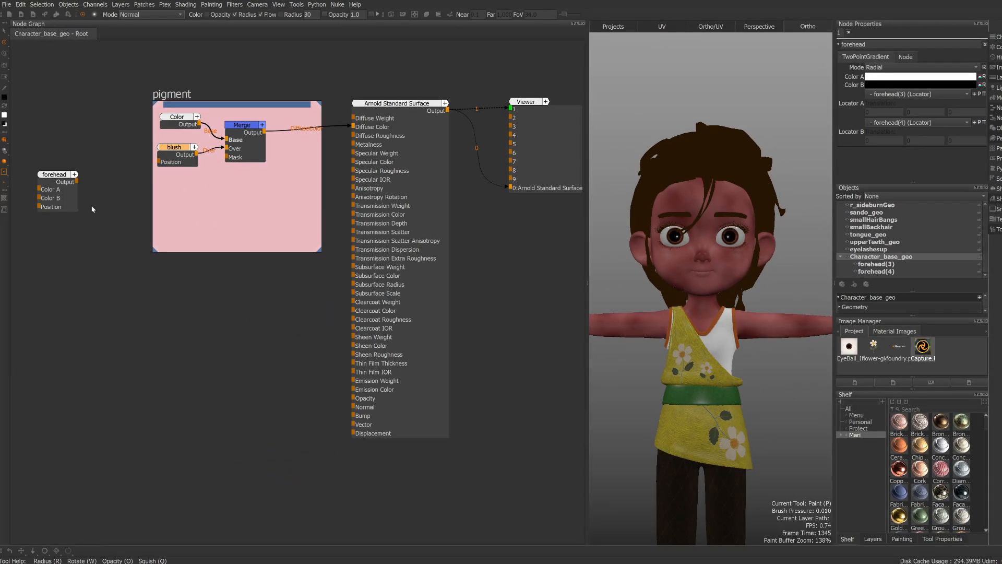
pyautogui.click(63, 175)
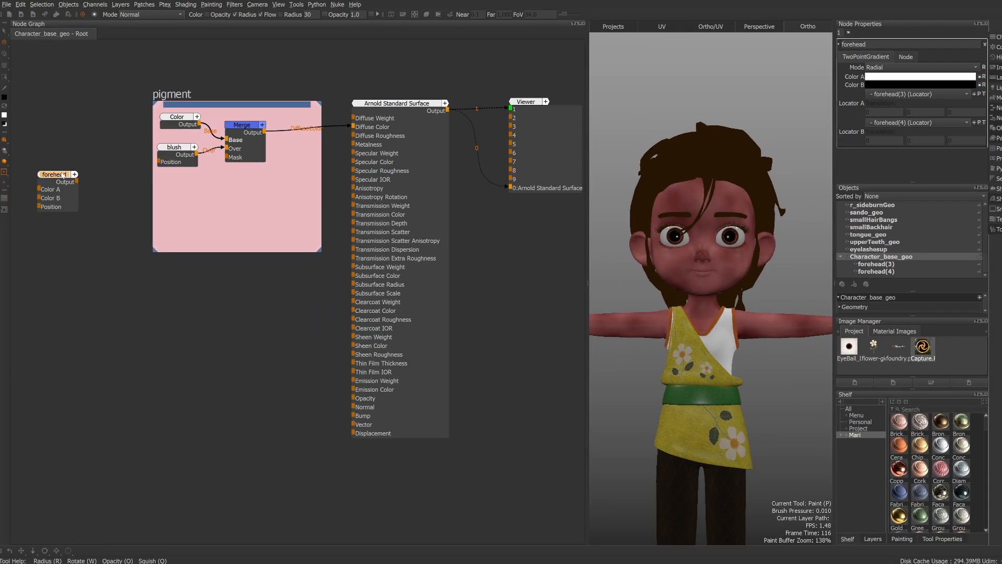
pyautogui.press('1')
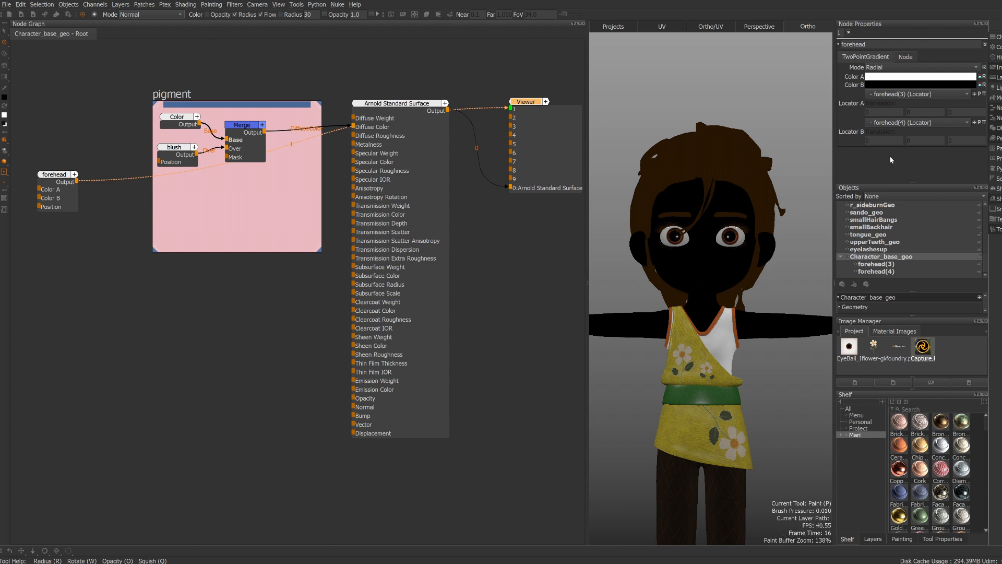
# - Place Locator A in front of the character's forehead, at a height of about 79.73 and a depth of about 13.86
pyautogui.click(980, 94)
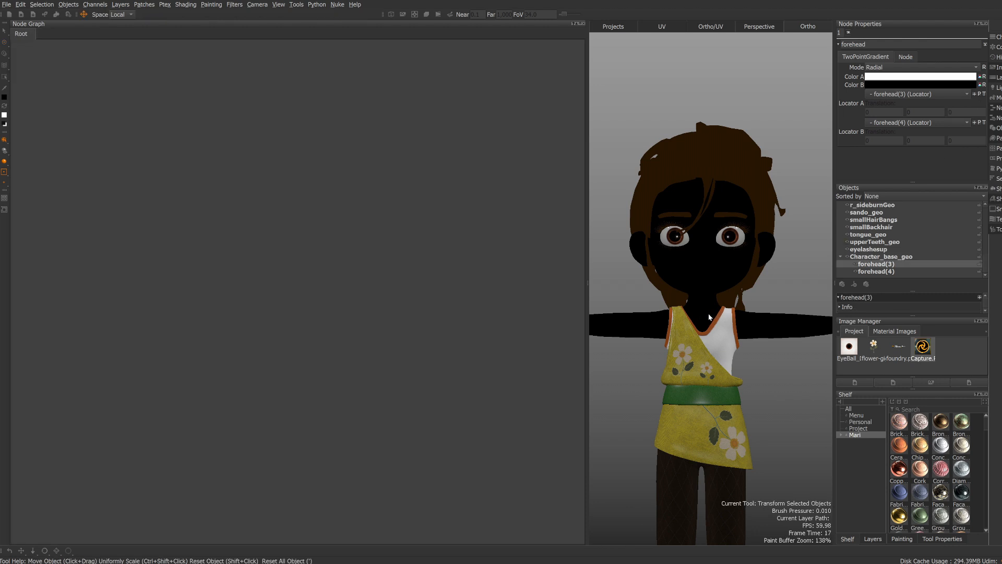
pyautogui.click(792, 289)
pyautogui.press('Up')
pyautogui.press('Left')
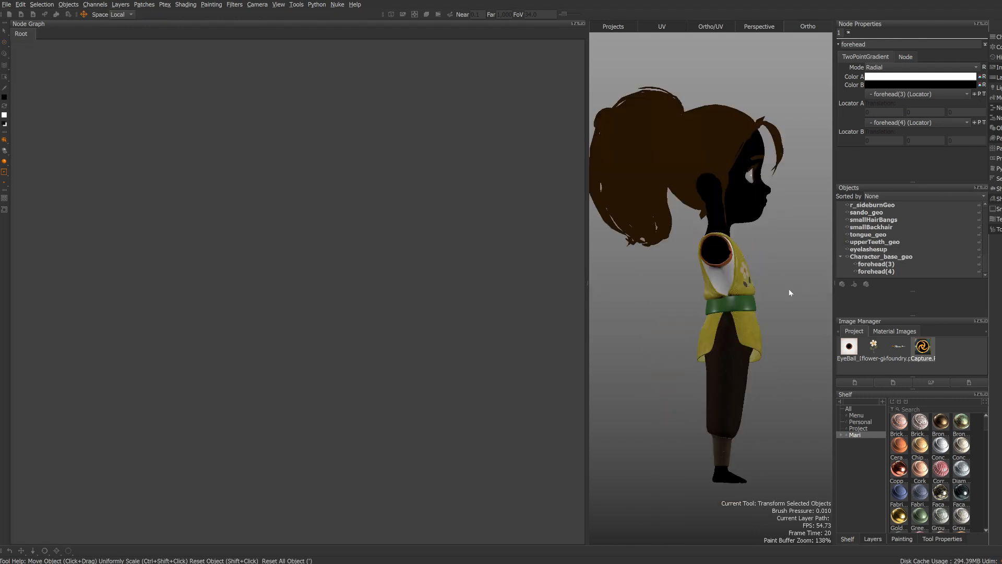
pyautogui.click(981, 95)
pyautogui.moveTo(724, 447); pyautogui.dragTo(731, 116)
pyautogui.moveTo(772, 164); pyautogui.dragTo(824, 148)
pyautogui.moveTo(776, 117); pyautogui.dragTo(775, 108)
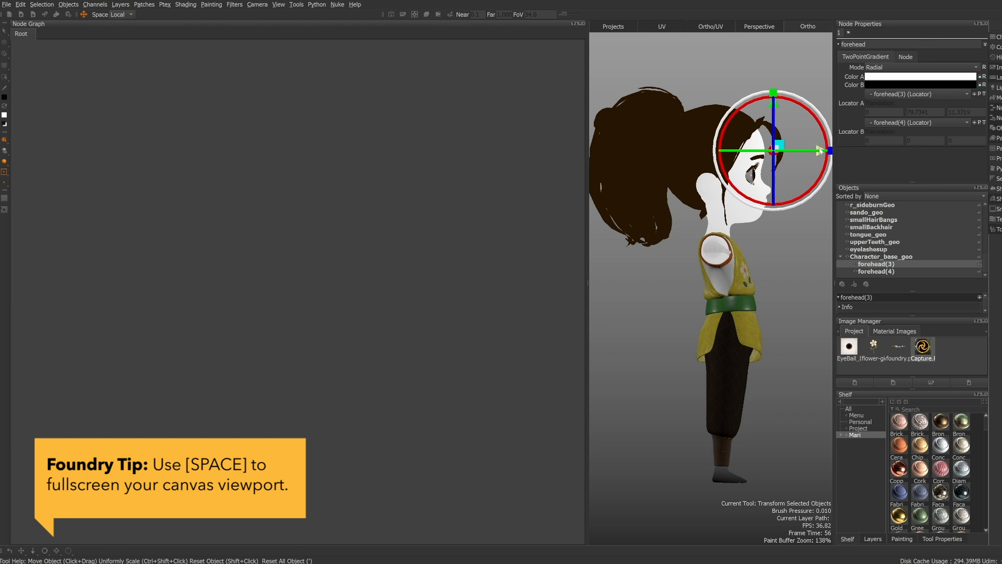
pyautogui.moveTo(819, 150); pyautogui.dragTo(828, 150)
# - Raise Locator B to forehead height inside the head, at about 79.02 high and 0.91 deep
pyautogui.click(981, 122)
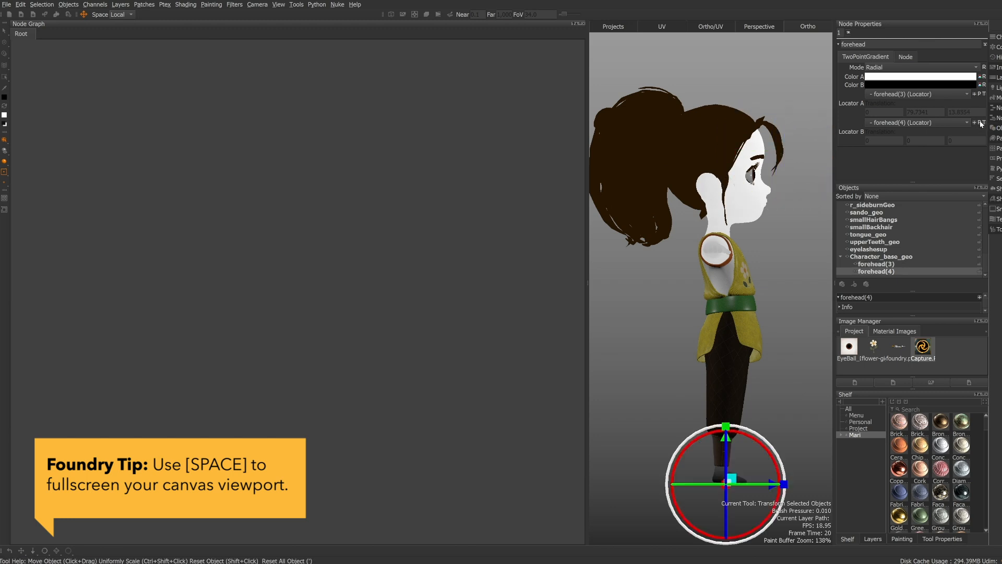
pyautogui.moveTo(729, 443); pyautogui.dragTo(730, 120)
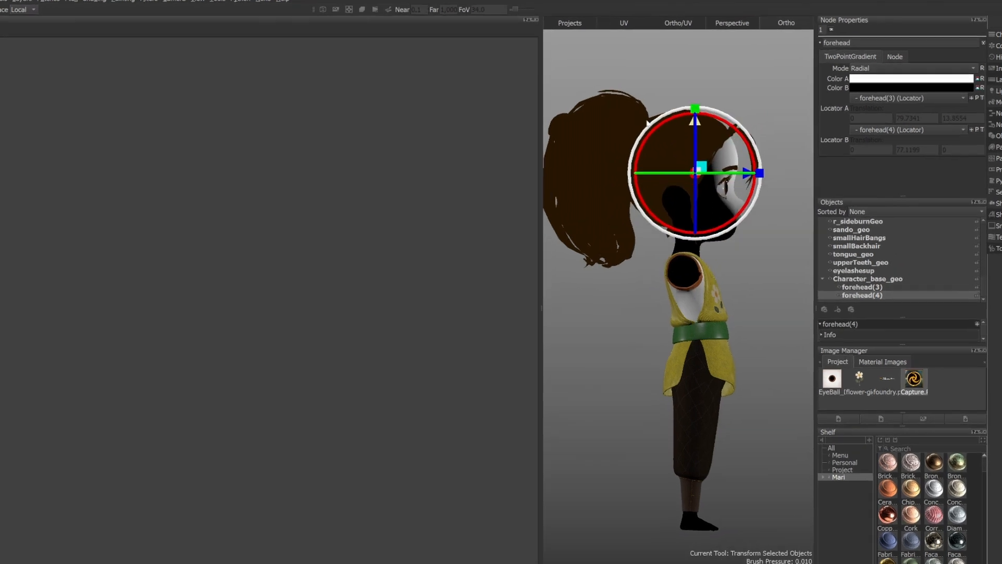
pyautogui.moveTo(647, 122); pyautogui.dragTo(650, 113)
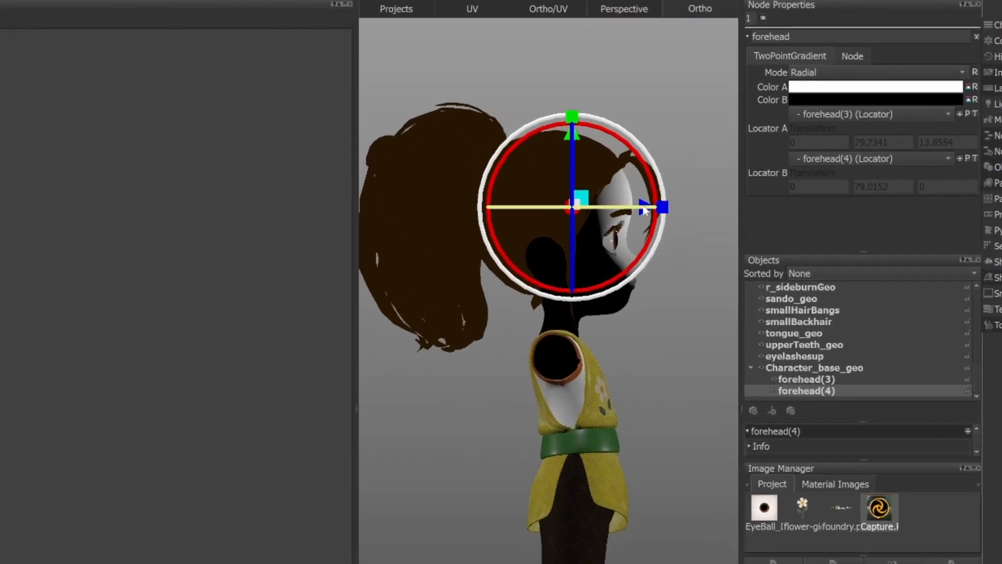
pyautogui.moveTo(745, 162); pyautogui.dragTo(749, 162)
pyautogui.moveTo(649, 207); pyautogui.dragTo(650, 207)
# - Shrink the white spot to the forehead by moving Locator B forward to a depth of about 5.29
pyautogui.hotkey('ctrl', 'Right')
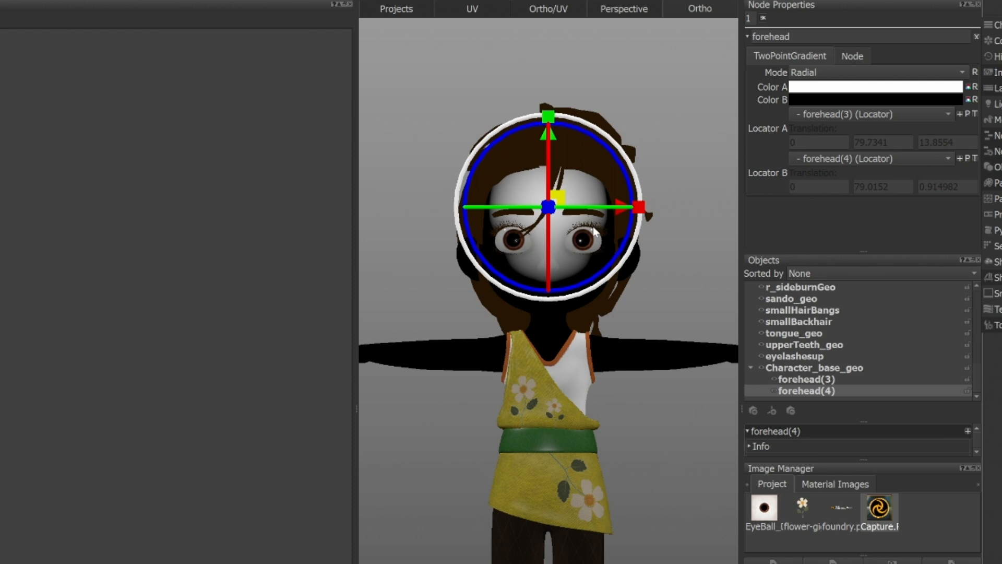
pyautogui.hotkey('ctrl', 'Up')
pyautogui.moveTo(556, 327); pyautogui.dragTo(555, 310)
pyautogui.hotkey('ctrl', 'Down')
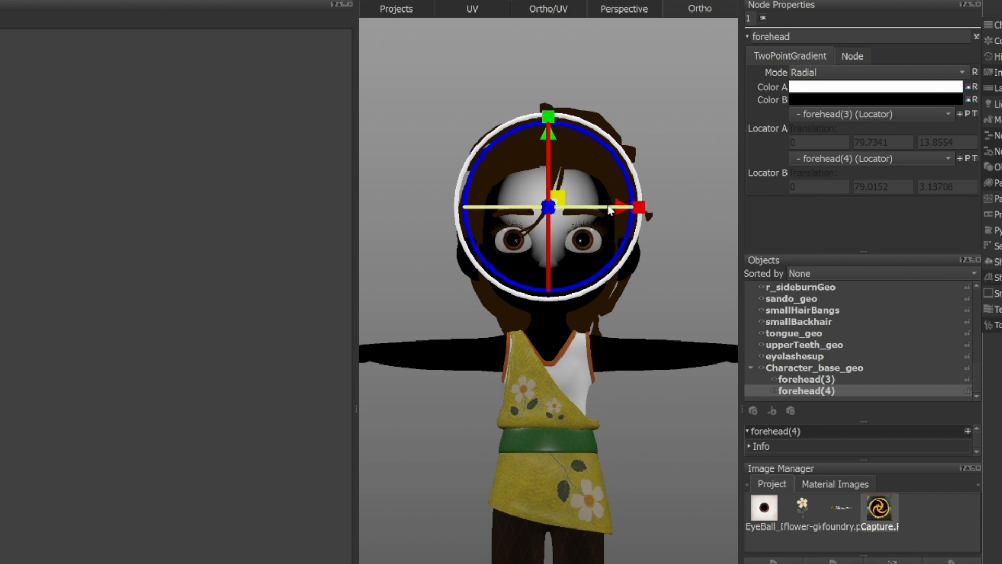
pyautogui.hotkey('ctrl', 'Right')
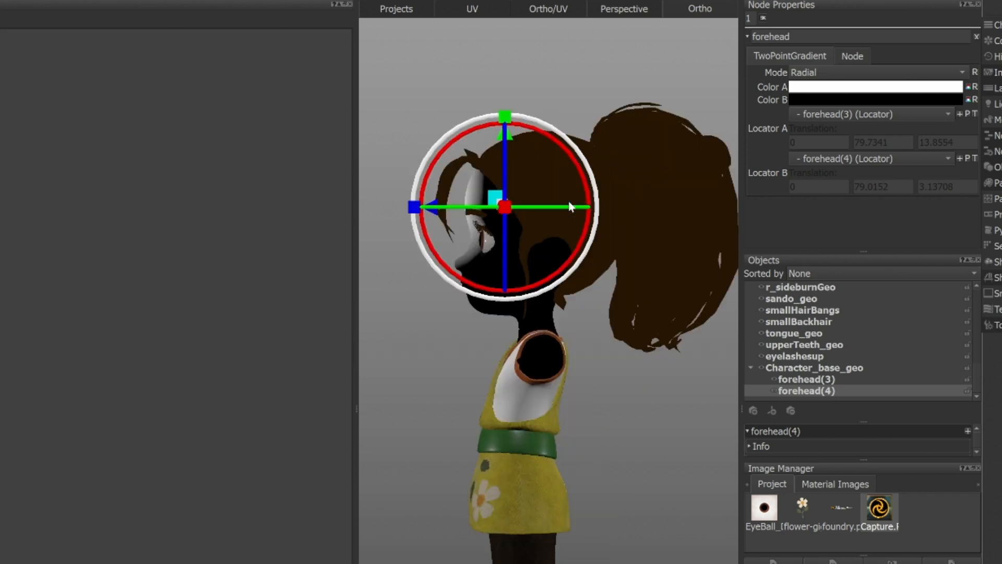
pyautogui.moveTo(433, 209); pyautogui.dragTo(422, 209)
pyautogui.hotkey('ctrl', 'Left')
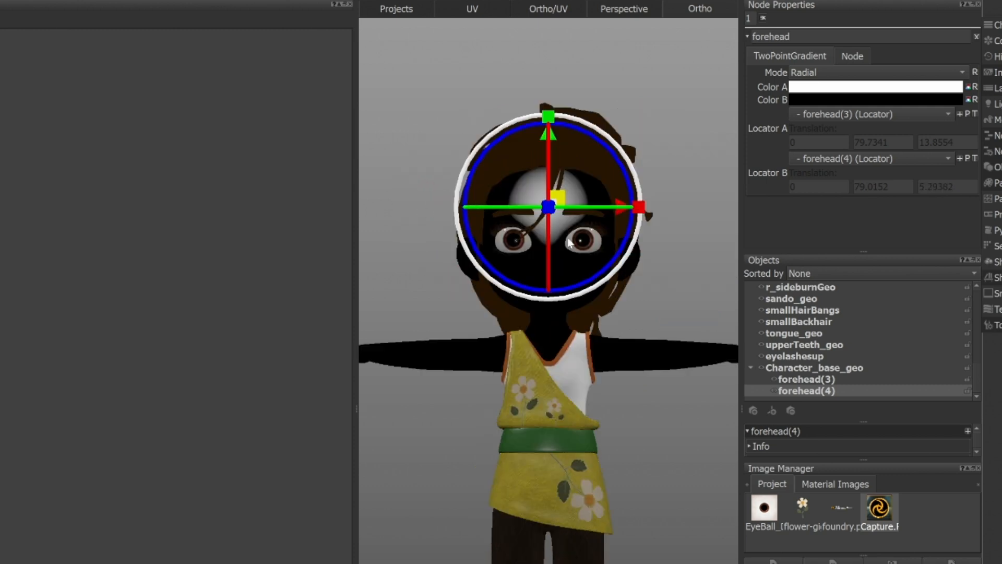
pyautogui.click(685, 267)
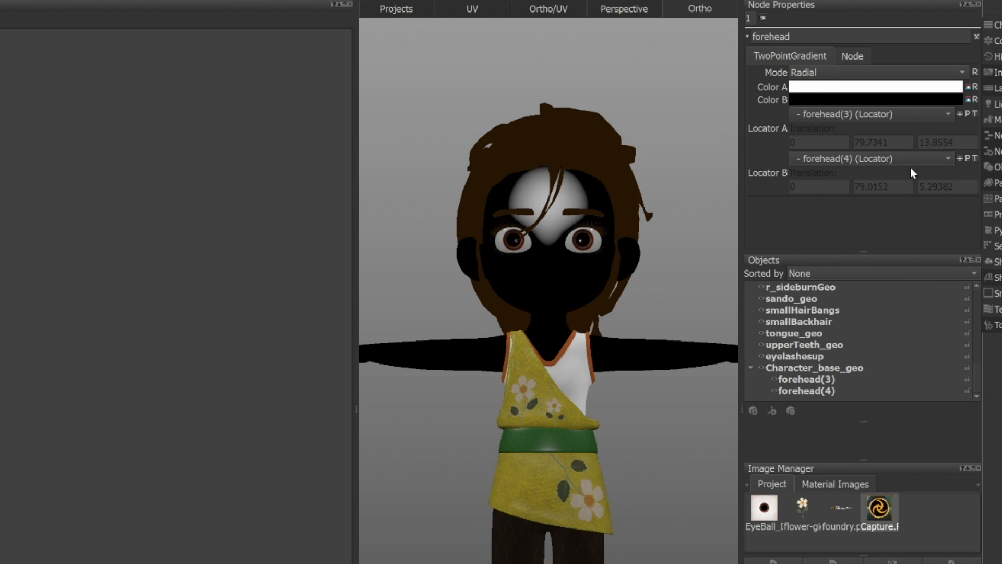
# - Fine-tune Locator A in front of the forehead to a height of about 79.34 and a depth of about 14.05
pyautogui.click(967, 113)
pyautogui.moveTo(552, 138); pyautogui.dragTo(559, 151)
pyautogui.press('8')
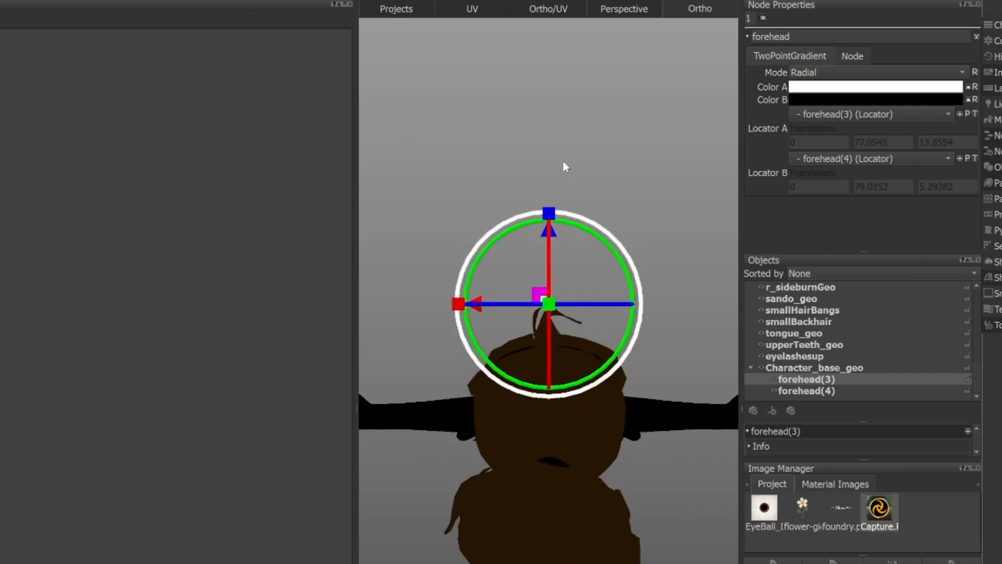
pyautogui.press('4')
pyautogui.moveTo(743, 219); pyautogui.dragTo(724, 212)
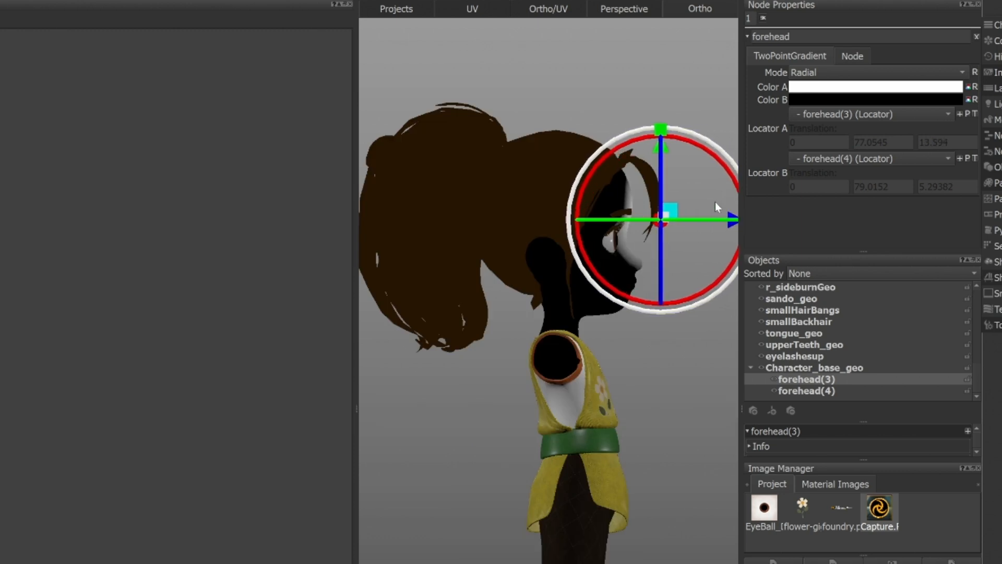
pyautogui.moveTo(667, 151); pyautogui.dragTo(666, 136)
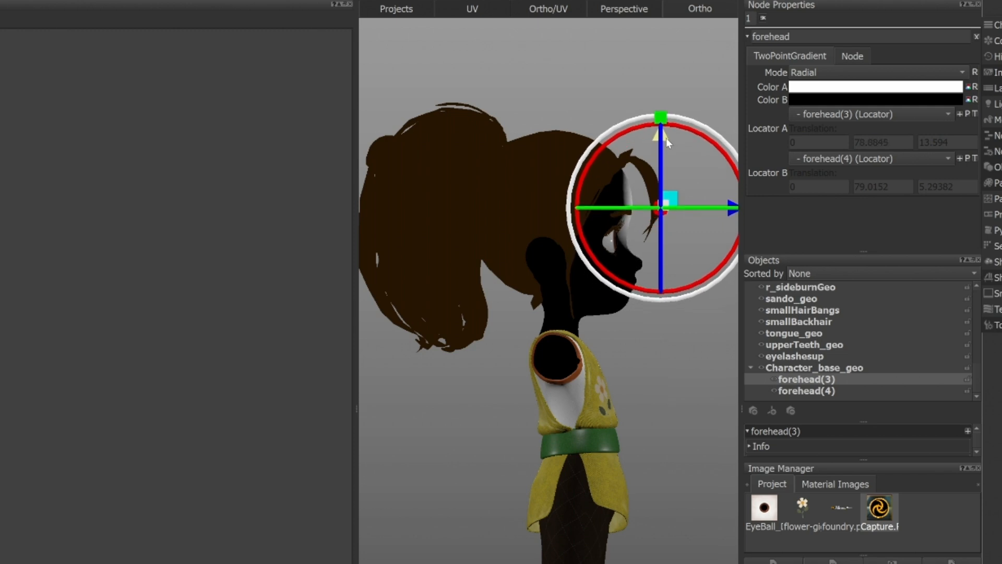
pyautogui.moveTo(737, 203); pyautogui.dragTo(741, 204)
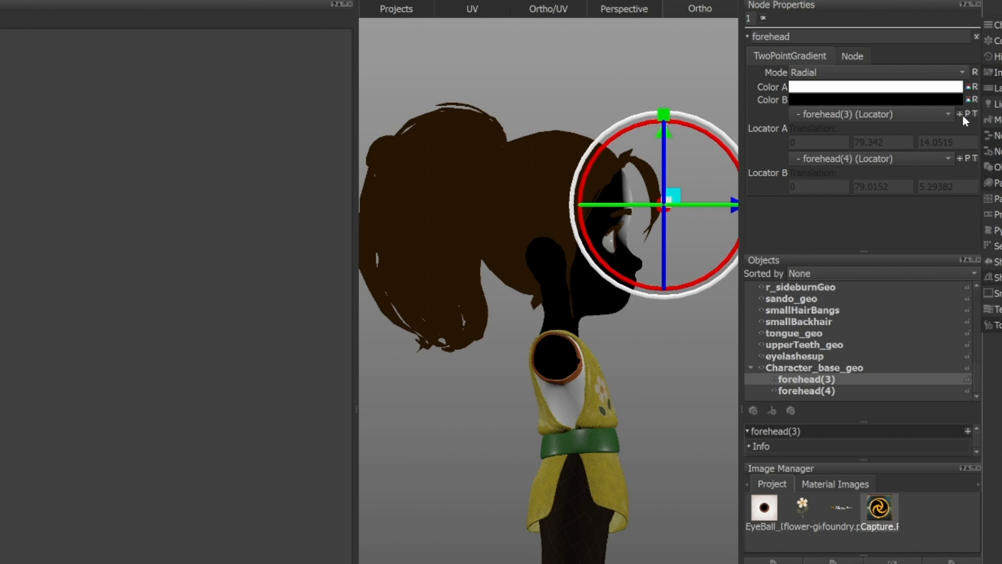
# - Tighten the forehead gradient by moving Locator B forward to a depth of about 6.54, leaving the locator deselected
pyautogui.click(969, 159)
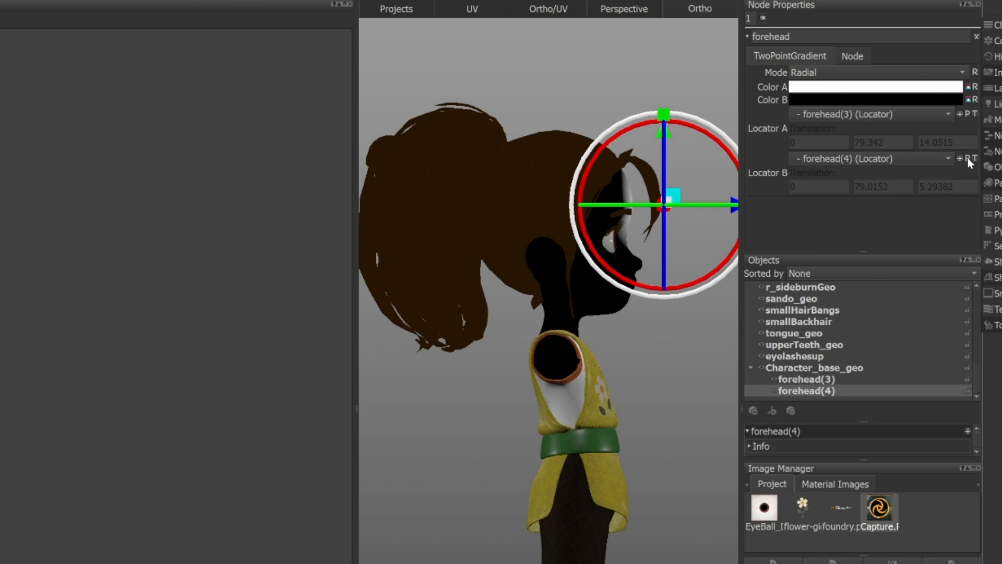
pyautogui.moveTo(680, 207); pyautogui.dragTo(649, 275)
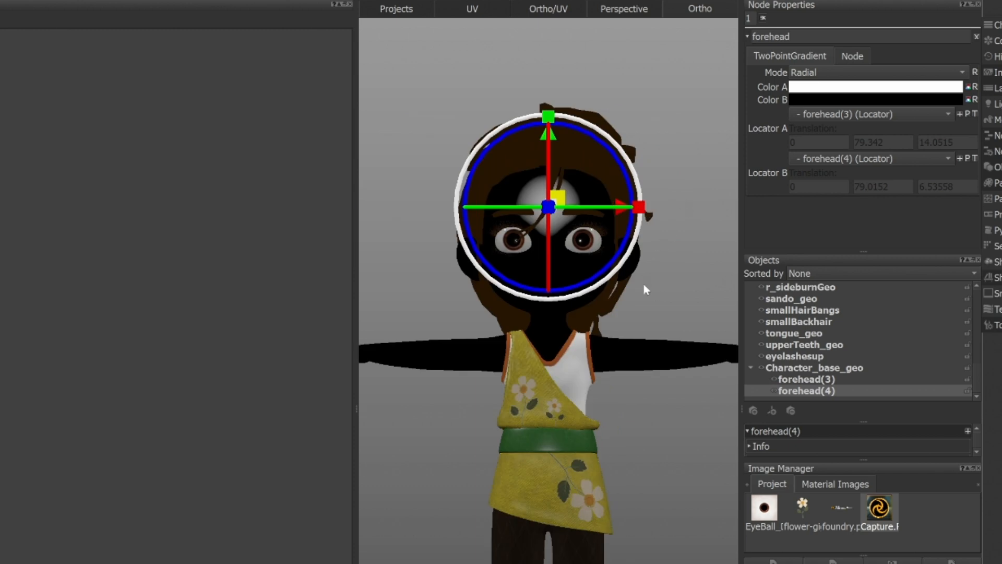
pyautogui.click(681, 288)
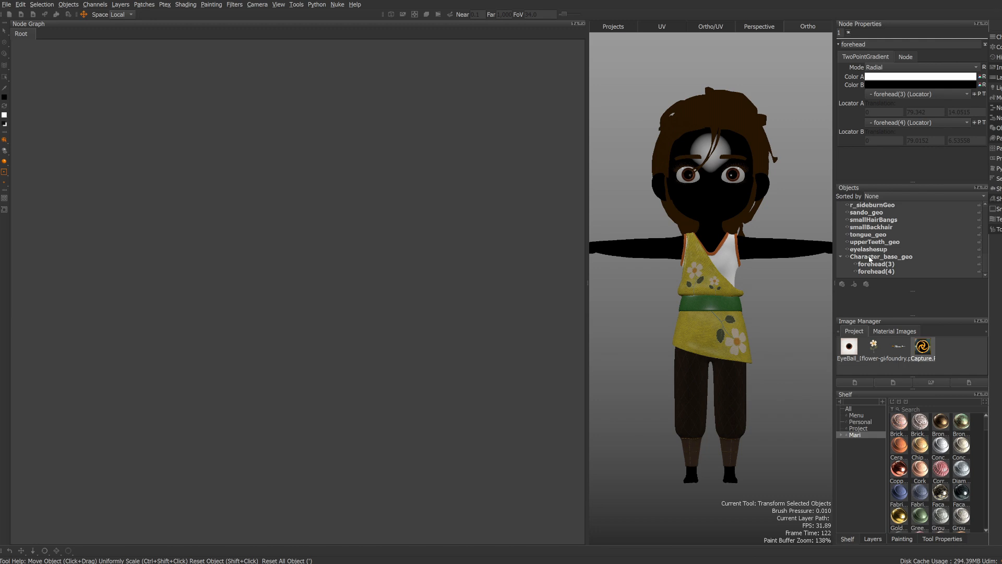
# - Add a second Two Point Gradient node below the forehead node in the Character_base_geo graph
pyautogui.click(792, 367)
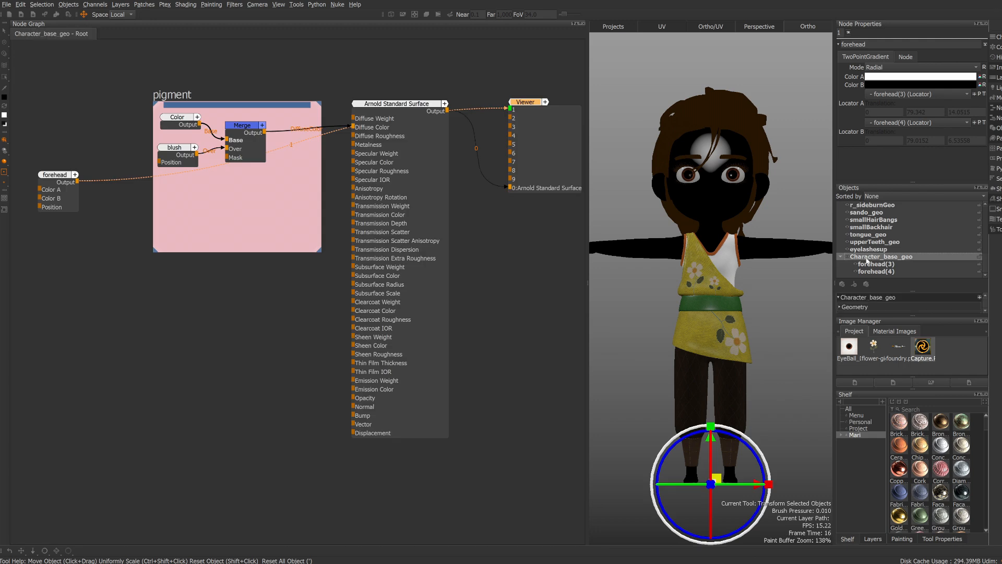
pyautogui.click(56, 244)
pyautogui.press('Tab')
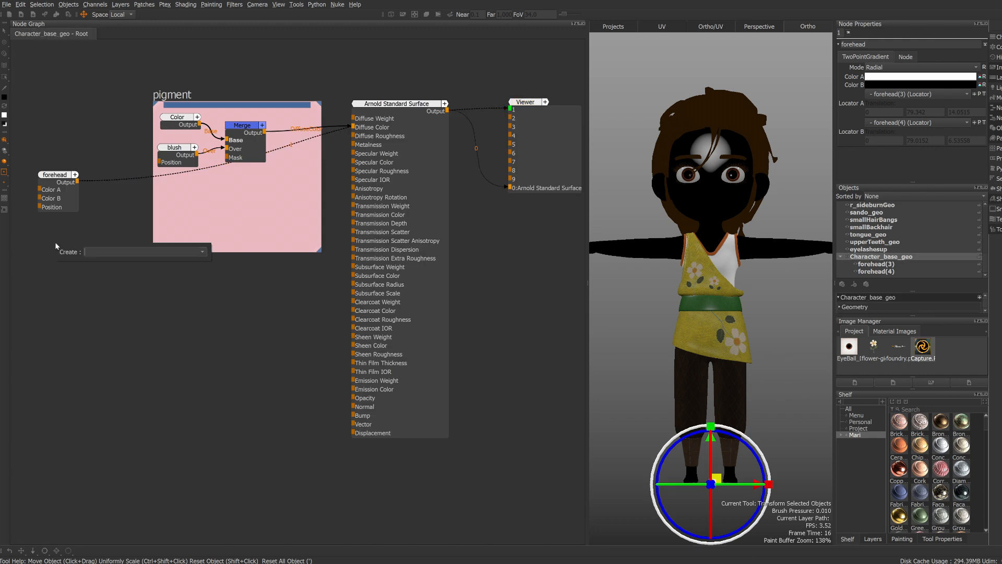
pyautogui.write('two')
pyautogui.press('Down')
pyautogui.press('Return')
pyautogui.click(108, 269)
# - Rename the new gradient node as nose and align it directly under the forehead node
pyautogui.doubleClick(867, 45)
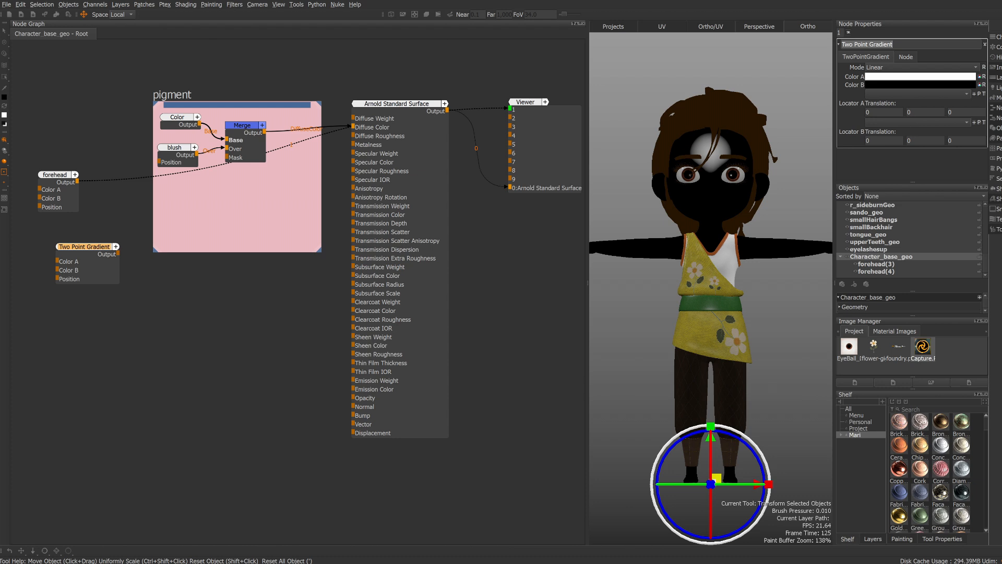
pyautogui.write('nose')
pyautogui.press('Return')
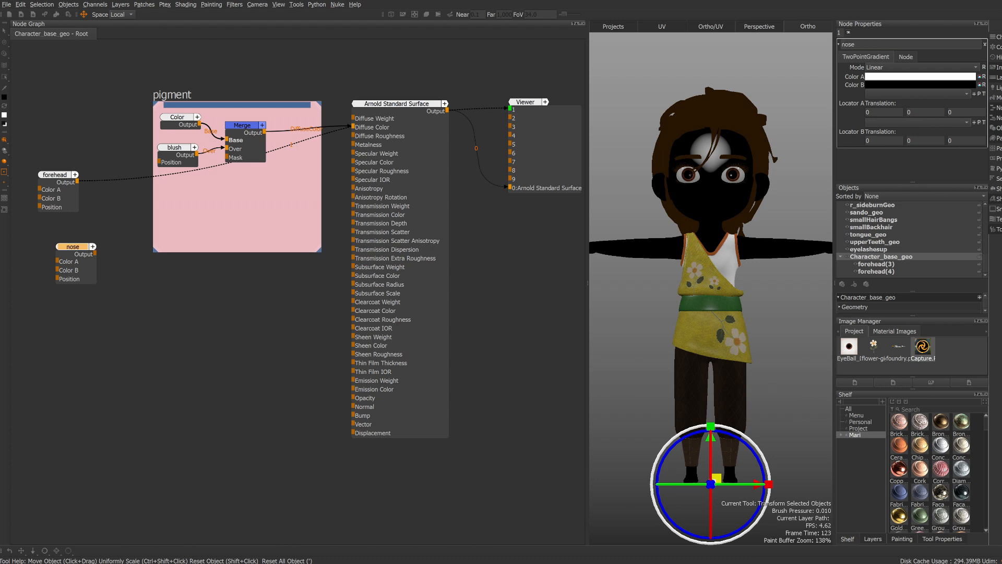
pyautogui.moveTo(74, 246); pyautogui.dragTo(55, 235)
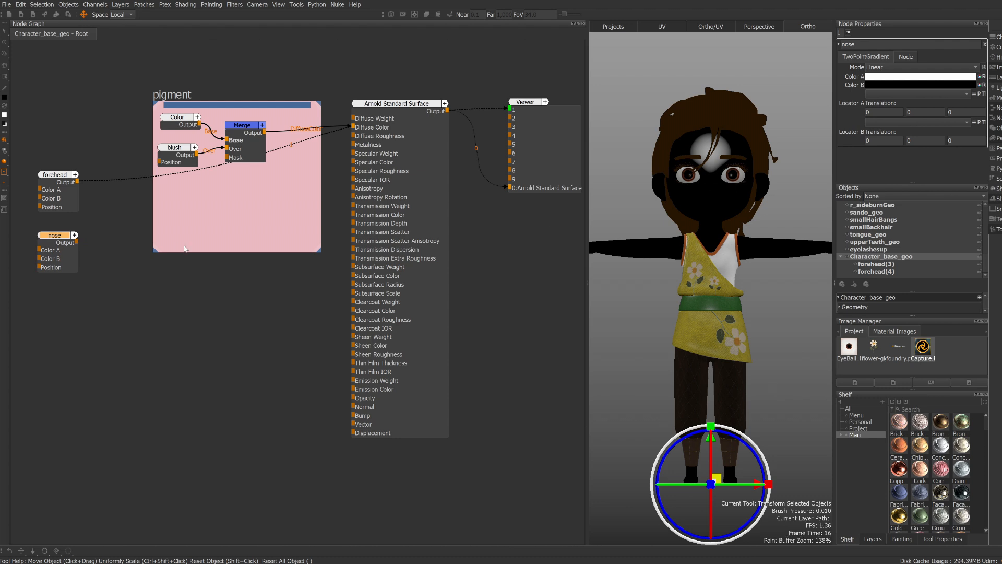
# - View the nose gradient on the character and create new locators for its Locator A and Locator B
pyautogui.press('1')
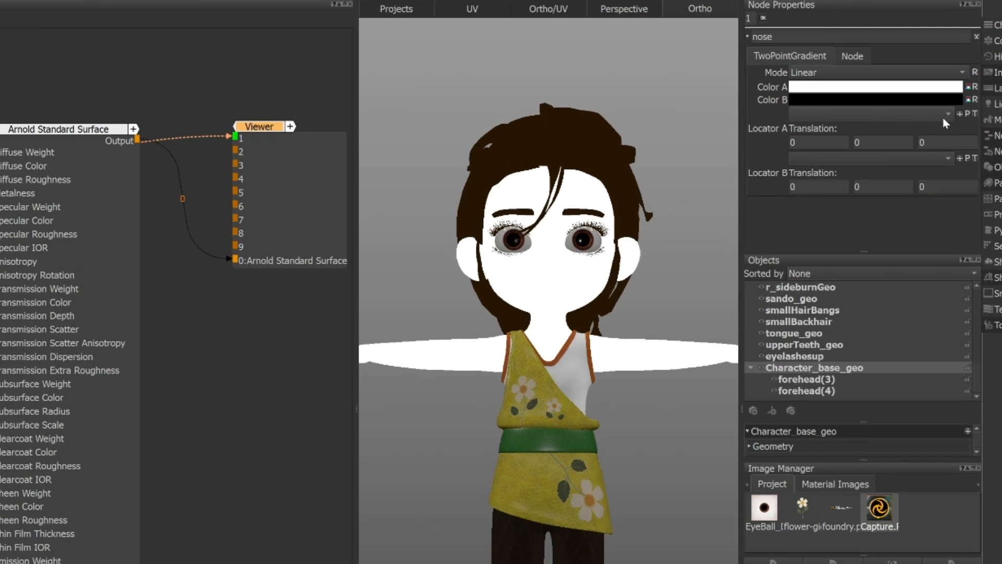
pyautogui.click(960, 112)
pyautogui.click(960, 157)
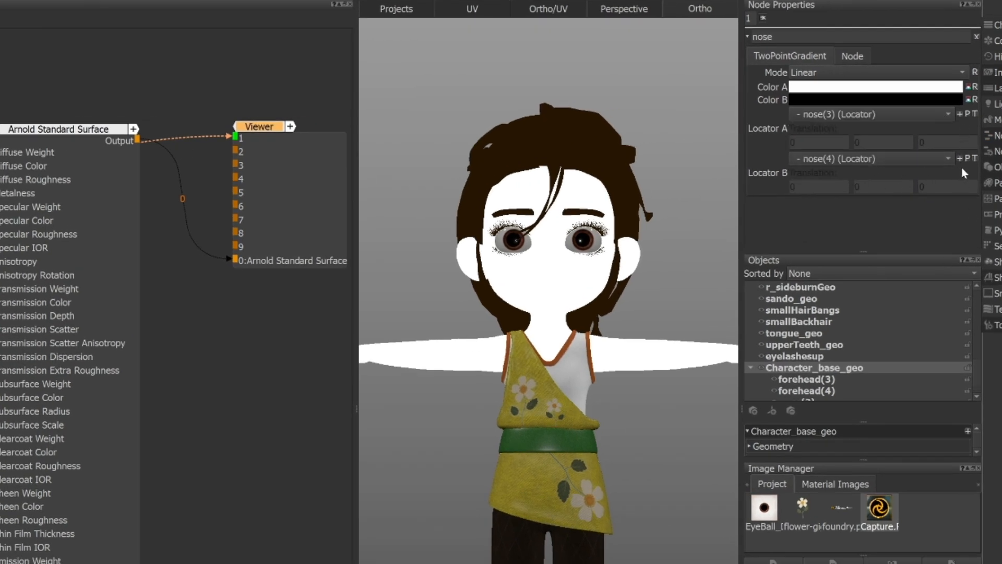
# - Move the nose gradient's Locator A up to about 70.91 high and forward to about 12.22 deep
pyautogui.click(969, 114)
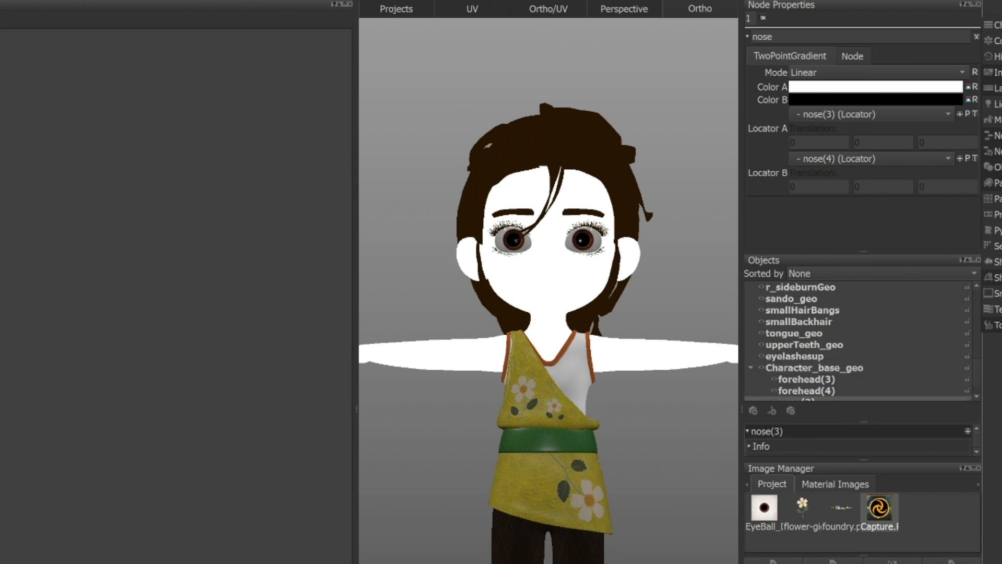
pyautogui.moveTo(555, 563); pyautogui.dragTo(553, 191)
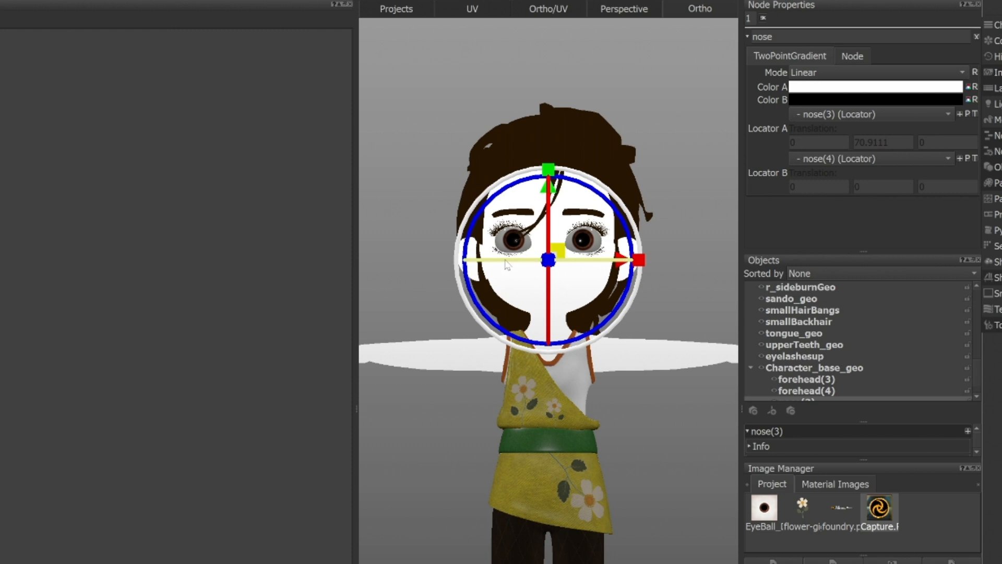
pyautogui.hotkey('ctrl', 'Left')
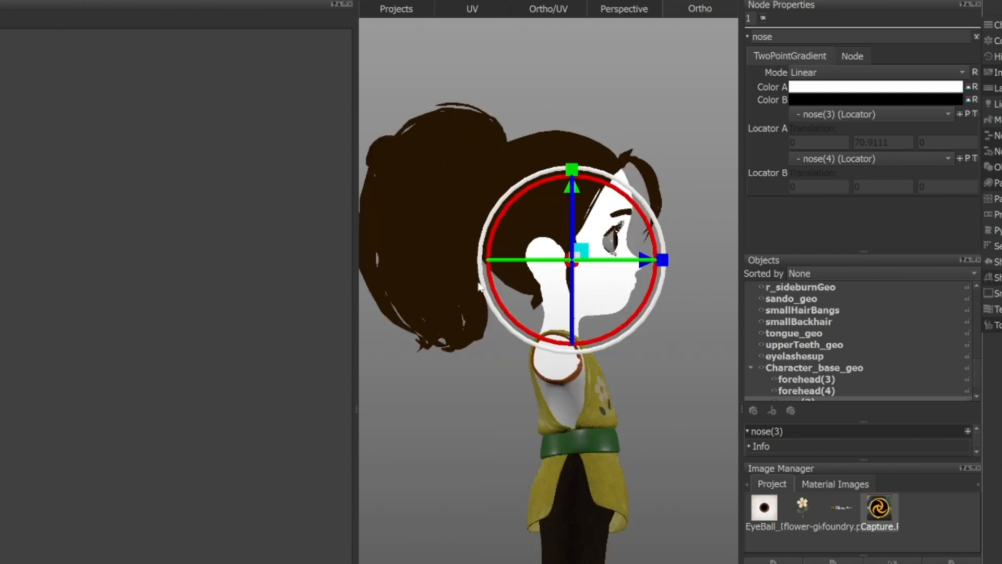
pyautogui.moveTo(646, 260); pyautogui.dragTo(723, 269)
# - Set the nose gradient to Radial mode and fine-tune Locator A to about 69.67 high and 12.55 deep
pyautogui.click(814, 73)
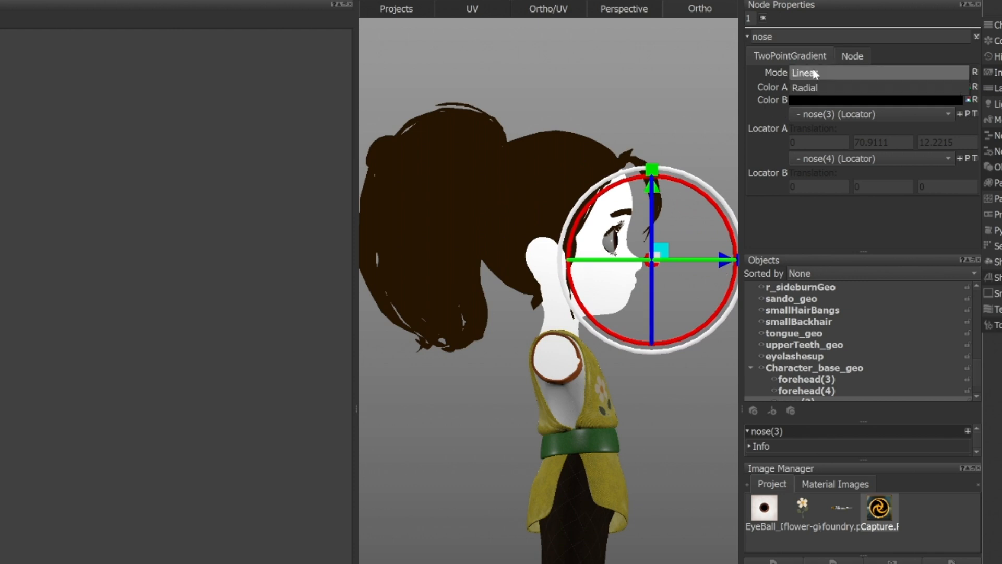
pyautogui.click(817, 93)
pyautogui.moveTo(724, 261); pyautogui.dragTo(712, 252)
pyautogui.moveTo(668, 194); pyautogui.dragTo(728, 267)
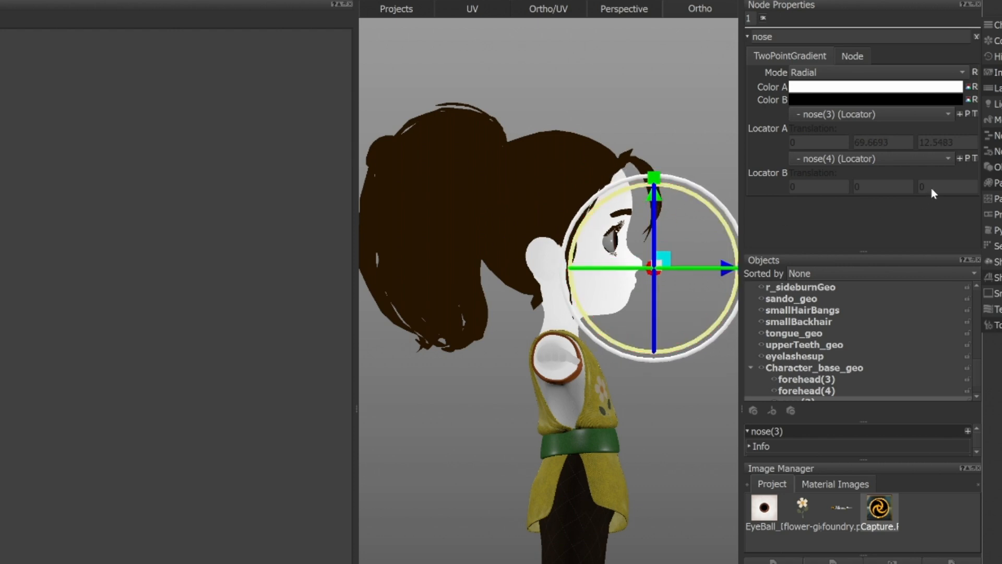
# - Position the nose gradient's Locator B inside the head at about 70.78 high and 7.91 deep
pyautogui.click(968, 159)
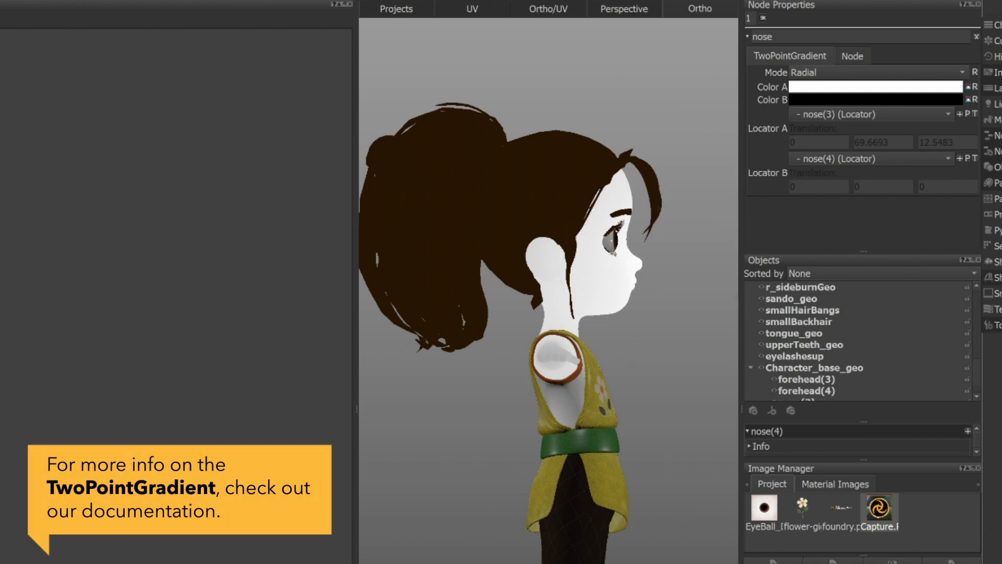
pyautogui.moveTo(569, 308); pyautogui.dragTo(562, 202)
pyautogui.moveTo(647, 276); pyautogui.dragTo(699, 280)
pyautogui.moveTo(630, 207); pyautogui.dragTo(631, 198)
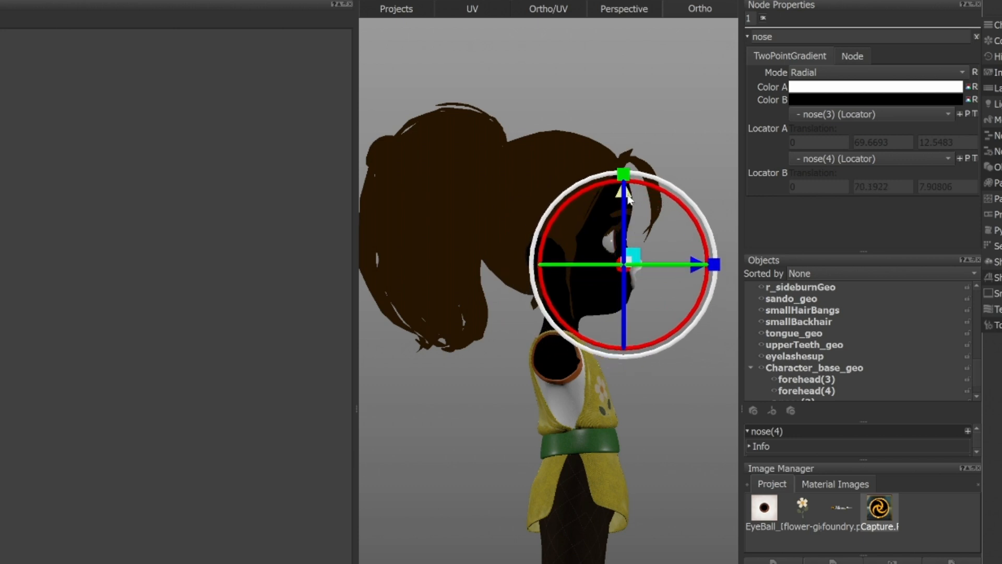
pyautogui.press('Home')
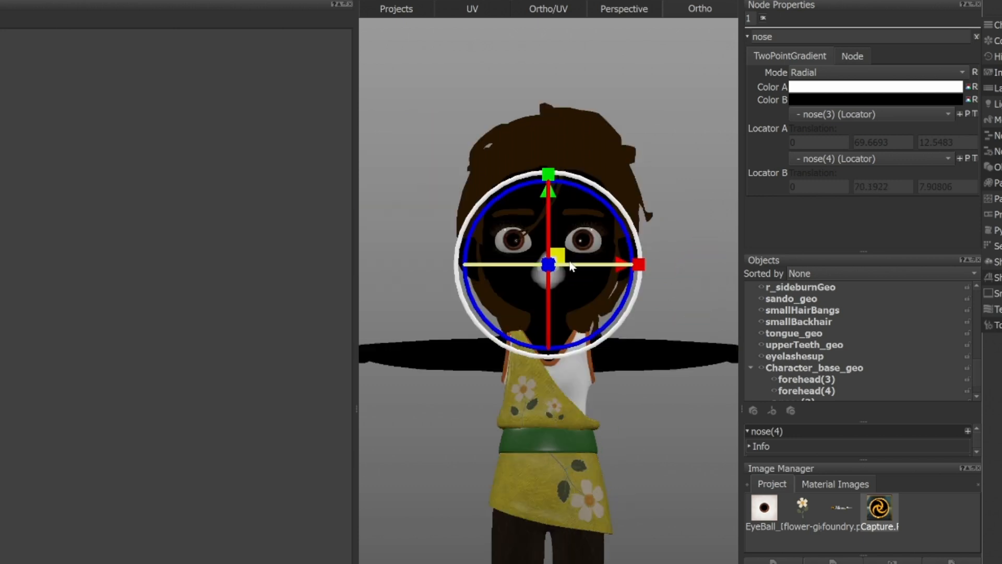
pyautogui.moveTo(553, 201); pyautogui.dragTo(553, 198)
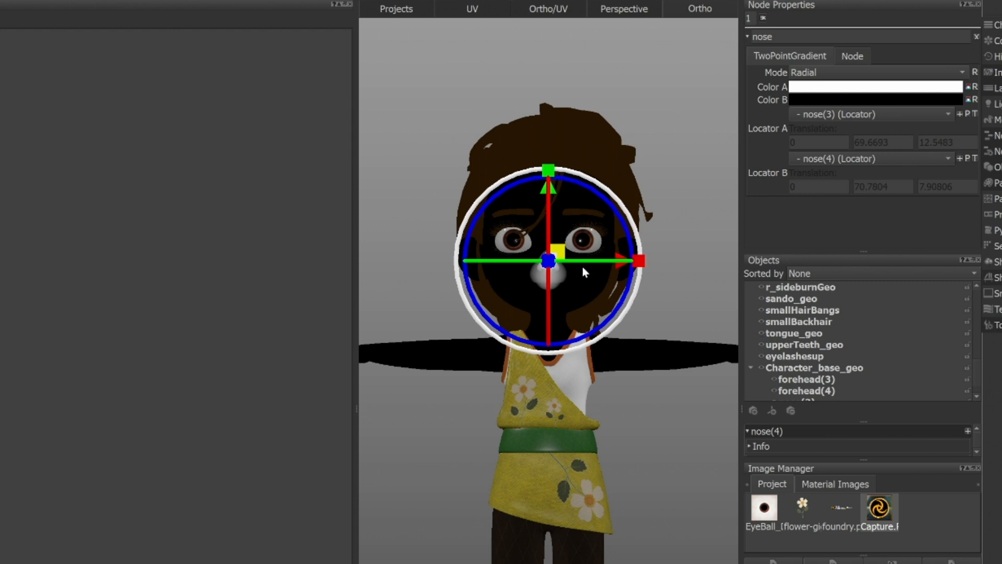
# - Refine Locator B around the nose to a height of about 71.46 and a depth of about 9.24
pyautogui.keyDown('alt'); pyautogui.moveTo(637, 259); pyautogui.dragTo(545, 271); pyautogui.keyUp('alt')
pyautogui.keyDown('alt'); pyautogui.moveTo(545, 270); pyautogui.dragTo(621, 318, button='right'); pyautogui.keyUp('alt')
pyautogui.keyDown('alt'); pyautogui.moveTo(529, 325); pyautogui.dragTo(527, 547, button='middle'); pyautogui.keyUp('alt')
pyautogui.moveTo(433, 201); pyautogui.dragTo(412, 197)
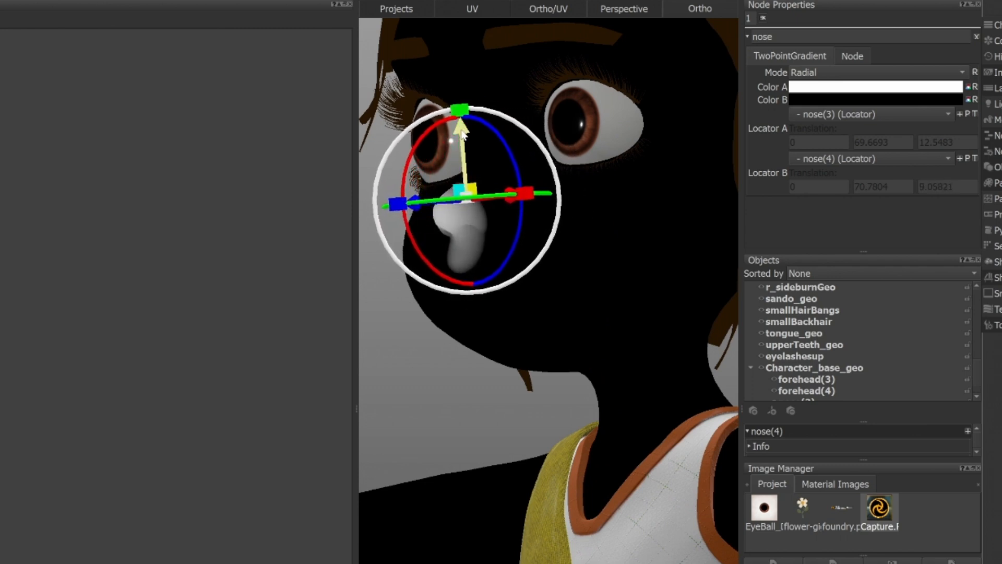
pyautogui.moveTo(462, 135); pyautogui.dragTo(461, 119)
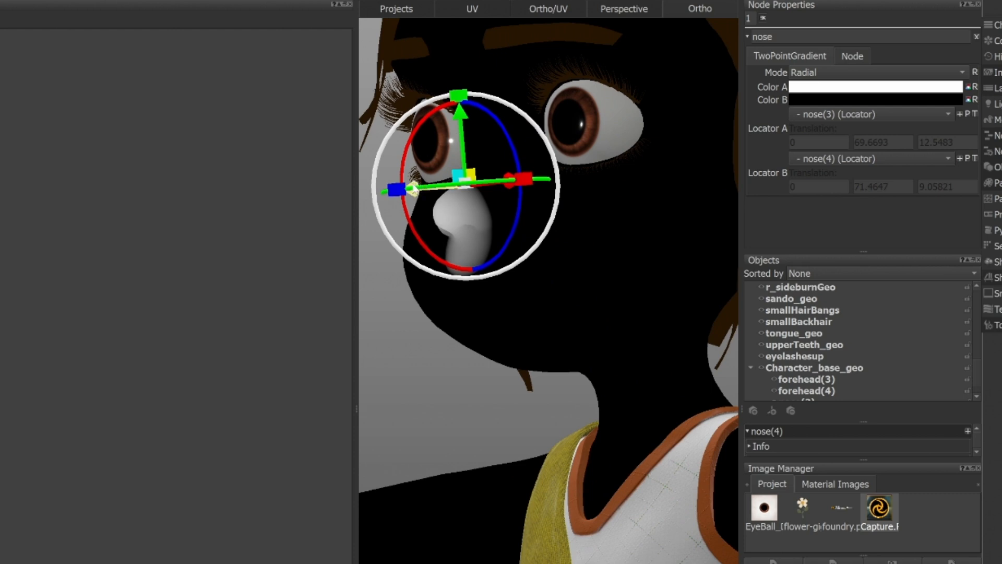
pyautogui.moveTo(412, 189); pyautogui.dragTo(409, 190)
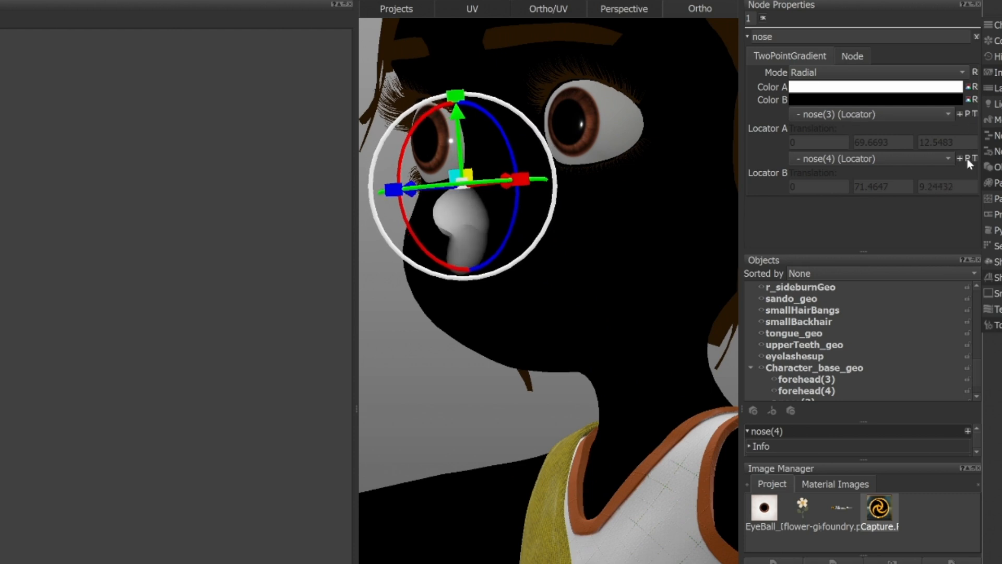
# - Raise Locator A in front of the nose to a height of about 70.83 and a depth of about 13.60
pyautogui.click(965, 114)
pyautogui.moveTo(407, 162); pyautogui.dragTo(406, 139)
pyautogui.keyDown('alt'); pyautogui.moveTo(524, 205); pyautogui.dragTo(446, 217); pyautogui.keyUp('alt')
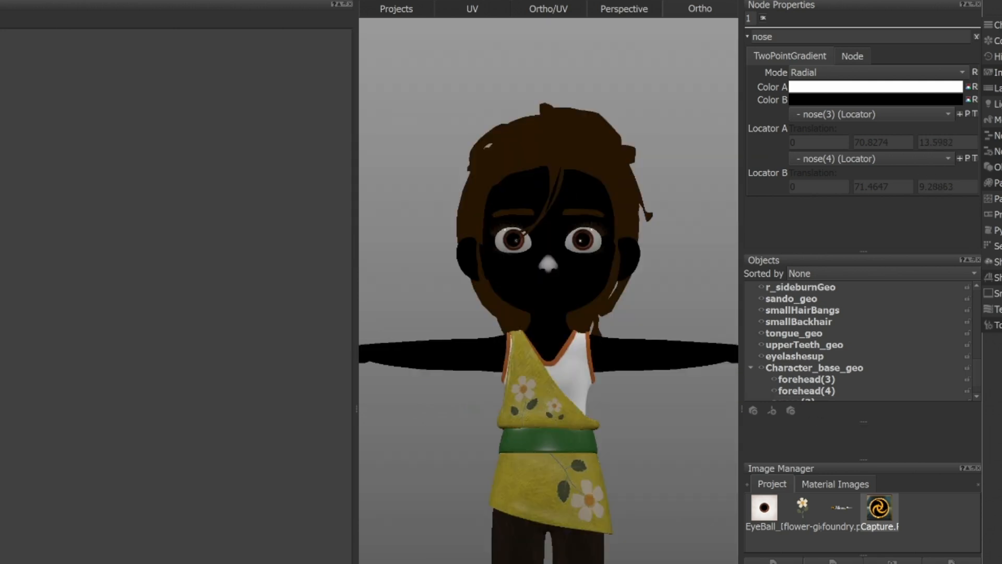
# - Add a Merge node to the Character_base_geo graph with forehead as Base and nose as Over
pyautogui.click(796, 370)
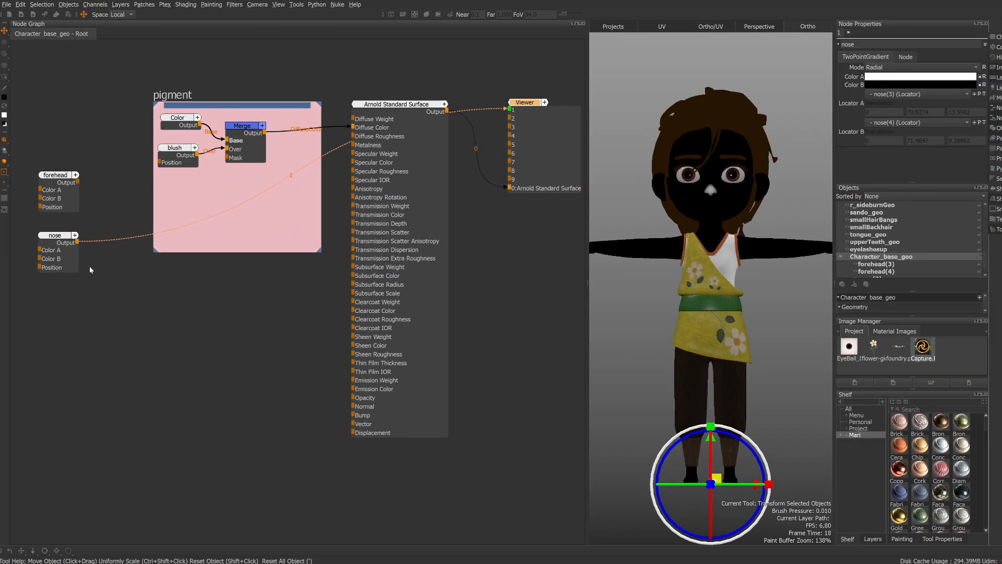
pyautogui.click(103, 270)
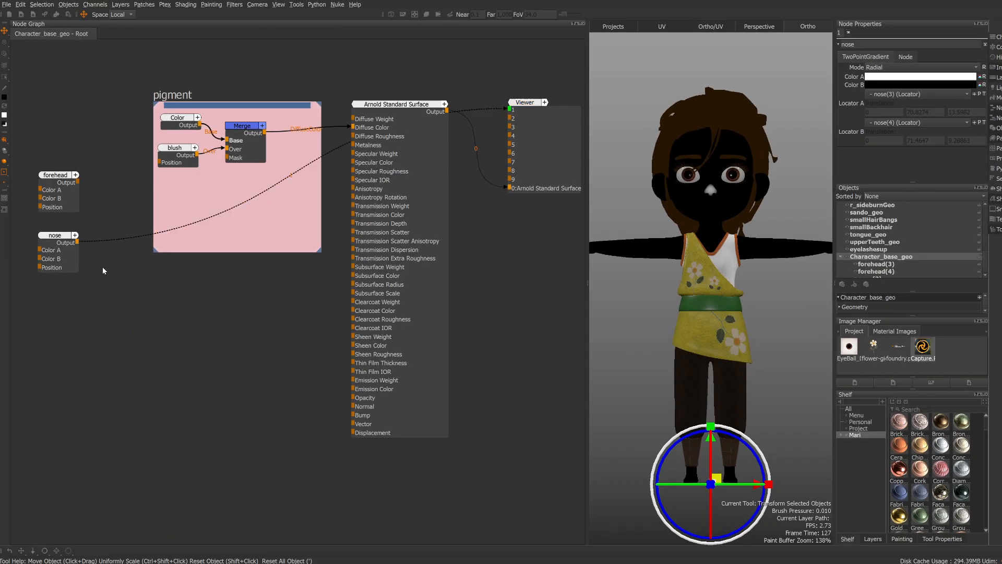
pyautogui.press('m')
pyautogui.moveTo(121, 272); pyautogui.dragTo(99, 207)
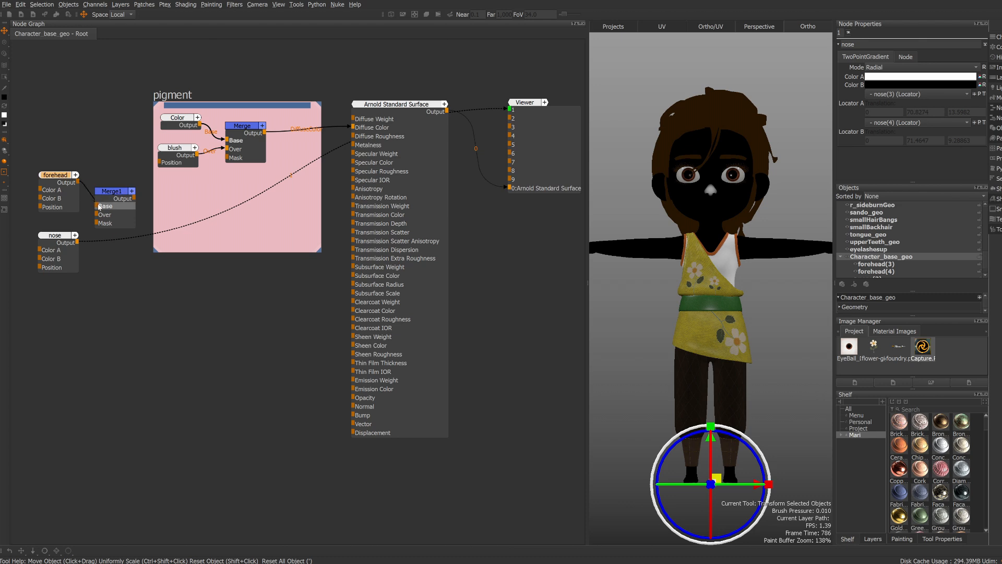
pyautogui.moveTo(78, 244); pyautogui.dragTo(109, 225)
# - Set the blend mode of the merge combining forehead and nose to Screen
pyautogui.click(119, 197)
pyautogui.press('m')
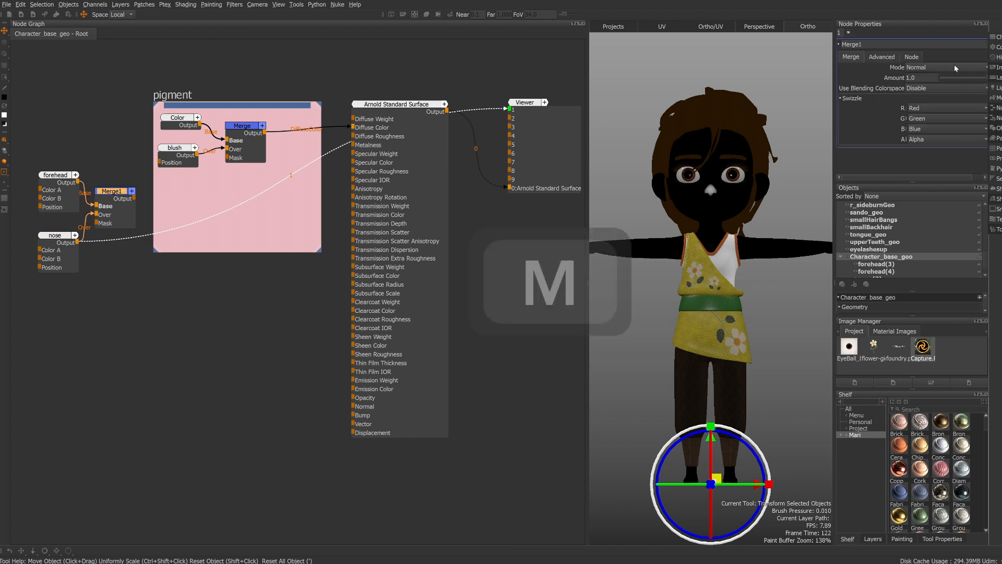
pyautogui.moveTo(834, 94); pyautogui.dragTo(817, 94)
pyautogui.click(931, 67)
pyautogui.moveTo(932, 106)
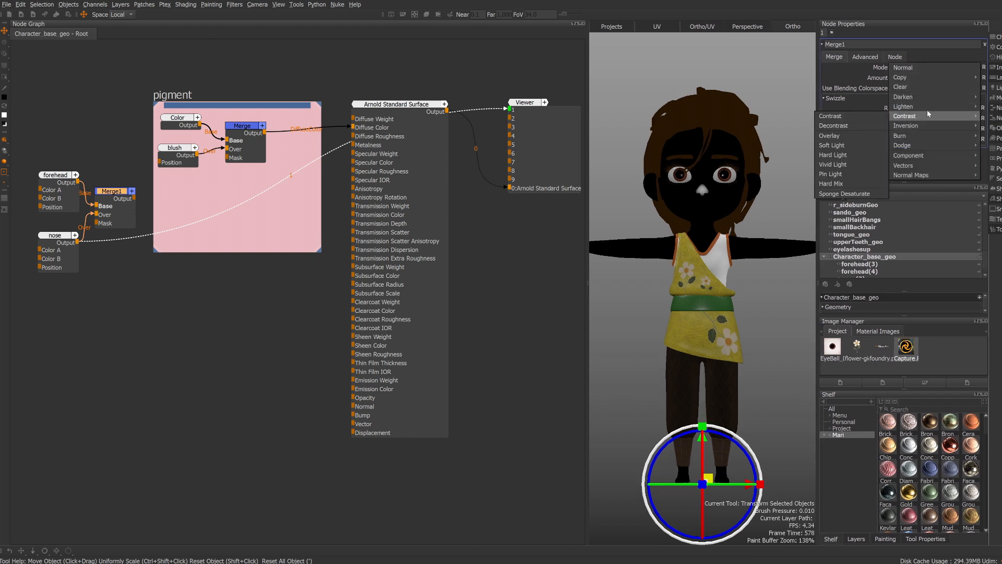
pyautogui.click(997, 116)
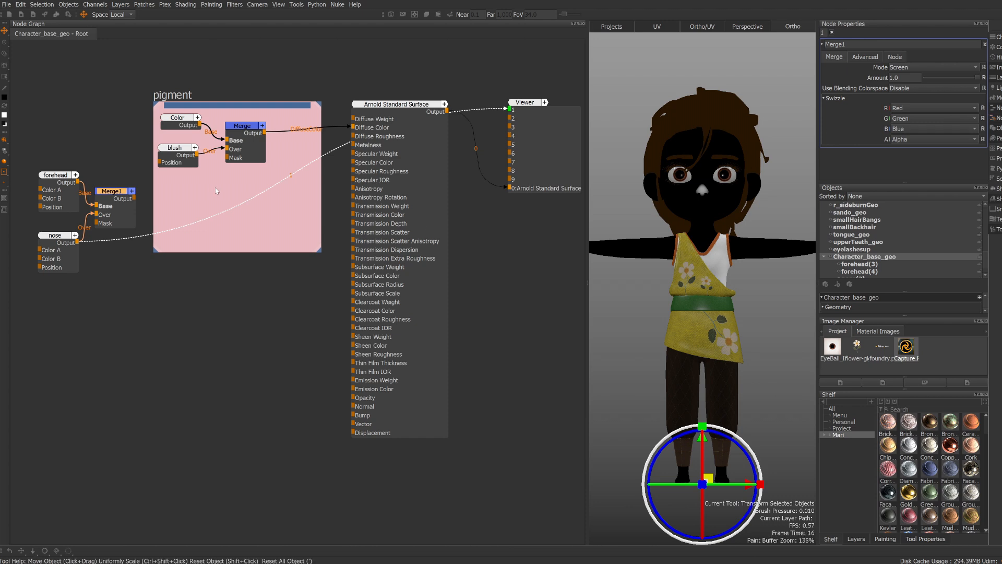
# - Preview the combined mask, connect it to the Mask input of the pigment group's Merge, and view the Arnold Standard Surface
pyautogui.click(112, 192)
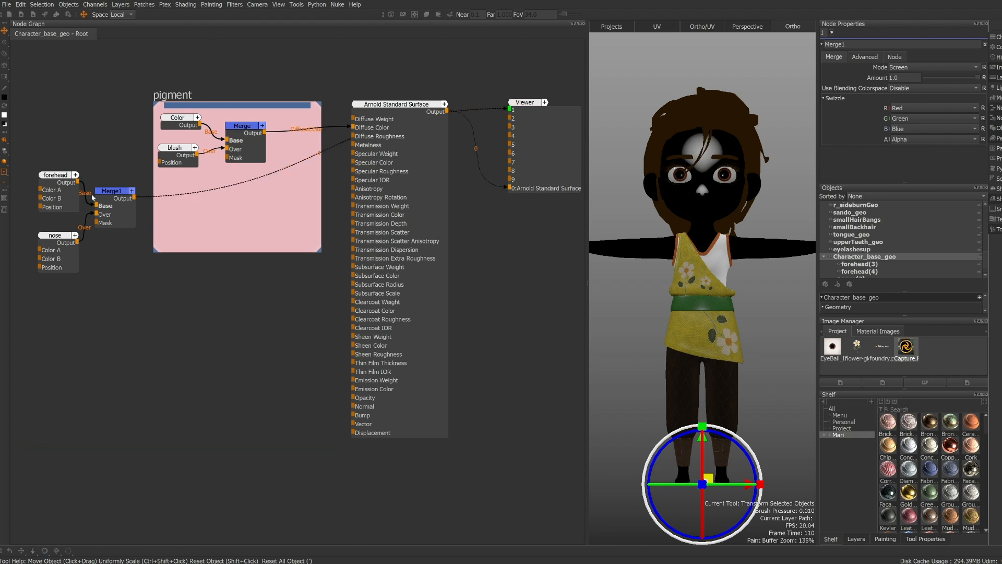
pyautogui.moveTo(135, 198); pyautogui.dragTo(235, 158)
pyautogui.click(411, 105)
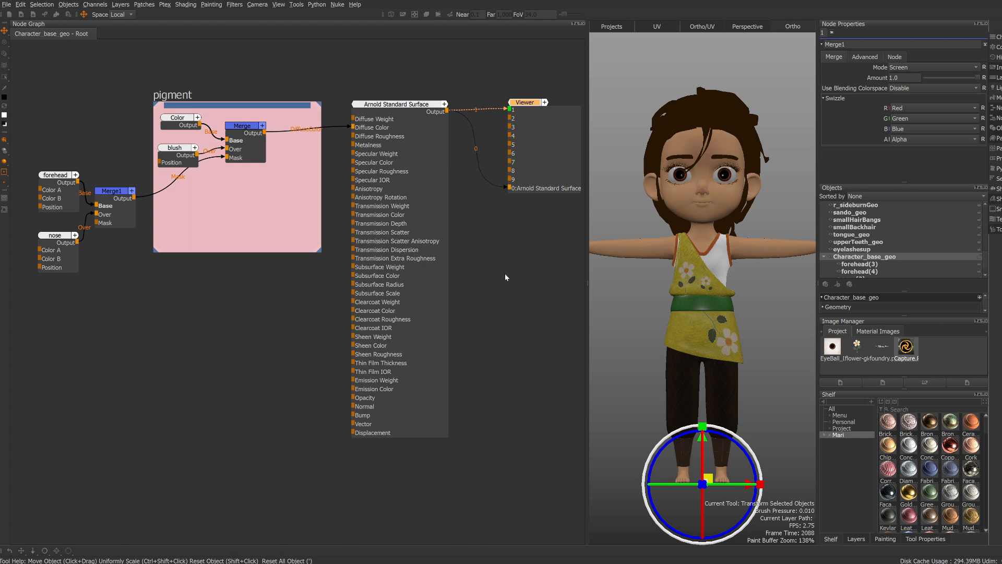
# - Examine the masked blush on the character's forehead and nose up close from several angles
pyautogui.click(646, 311)
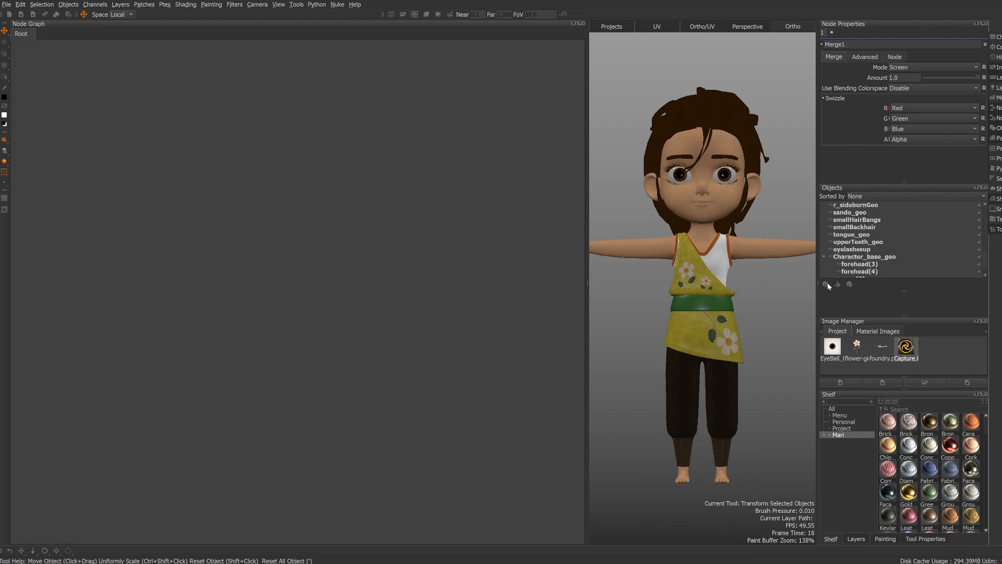
pyautogui.click(852, 257)
pyautogui.click(113, 192)
pyautogui.keyDown('alt'); pyautogui.moveTo(715, 252); pyautogui.dragTo(736, 287, button='right'); pyautogui.keyUp('alt')
pyautogui.keyDown('alt'); pyautogui.moveTo(733, 288); pyautogui.dragTo(729, 425, button='middle'); pyautogui.keyUp('alt')
pyautogui.keyDown('alt'); pyautogui.moveTo(701, 342); pyautogui.dragTo(745, 364, button='right'); pyautogui.keyUp('alt')
pyautogui.keyDown('alt'); pyautogui.moveTo(744, 363); pyautogui.dragTo(713, 311); pyautogui.keyUp('alt')
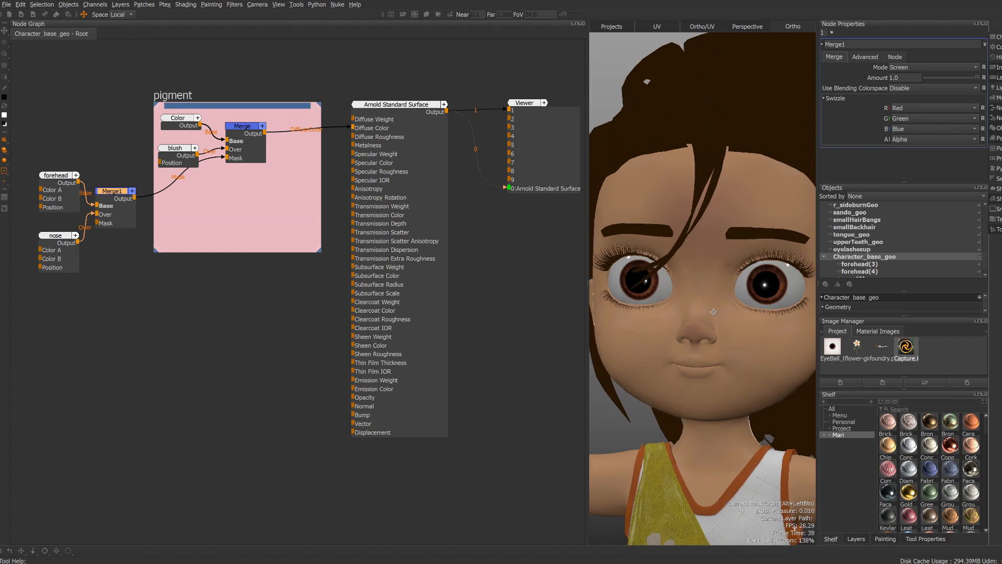
pyautogui.keyDown('alt'); pyautogui.moveTo(713, 312); pyautogui.dragTo(695, 300, button='right'); pyautogui.keyUp('alt')
pyautogui.keyDown('alt'); pyautogui.moveTo(695, 299); pyautogui.dragTo(712, 293); pyautogui.keyUp('alt')
pyautogui.keyDown('alt'); pyautogui.moveTo(713, 293); pyautogui.dragTo(698, 270, button='right'); pyautogui.keyUp('alt')
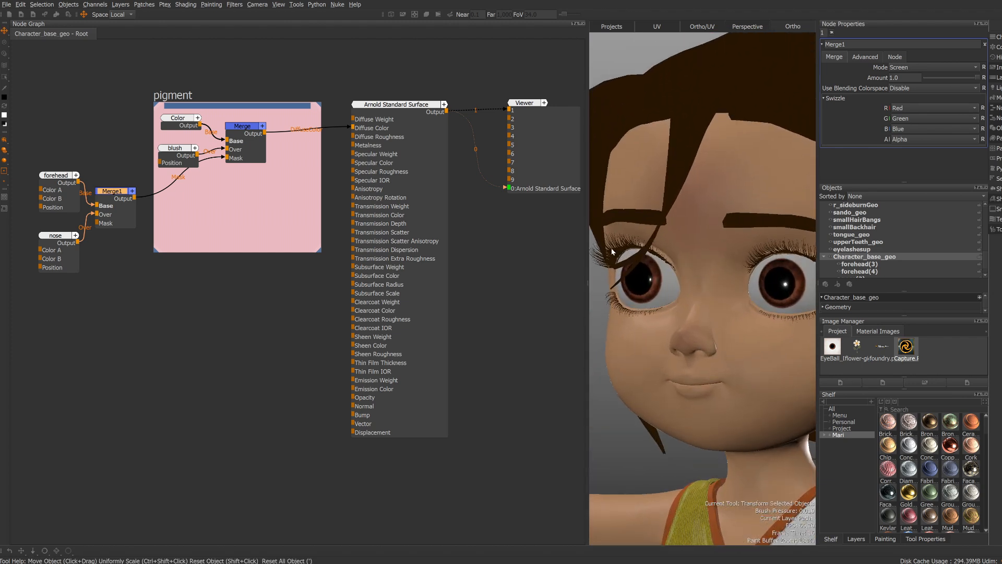
# - Set Color A of the blush node to a more saturated red, about RGB 0.89, 0.31, 0.31
pyautogui.click(174, 155)
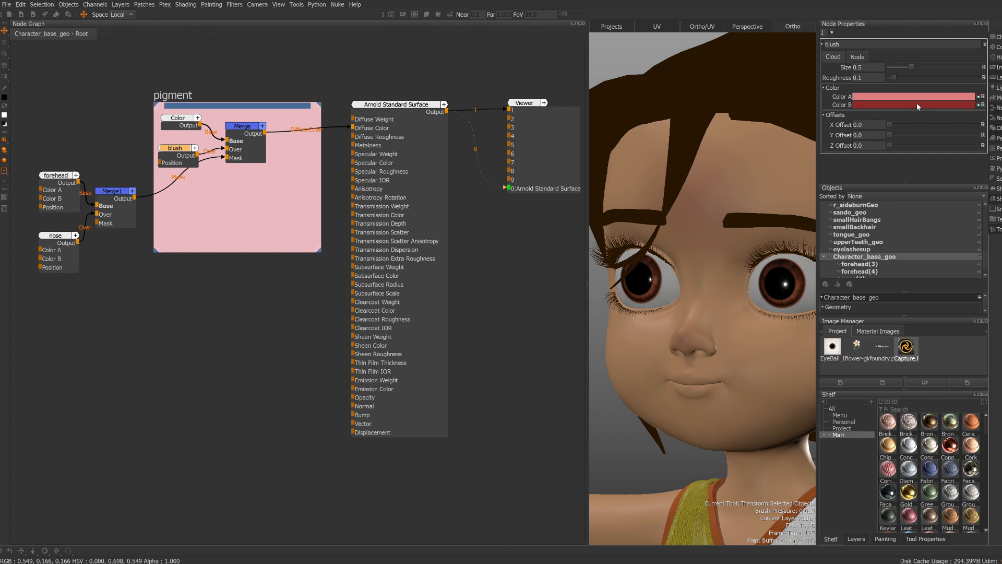
pyautogui.click(909, 97)
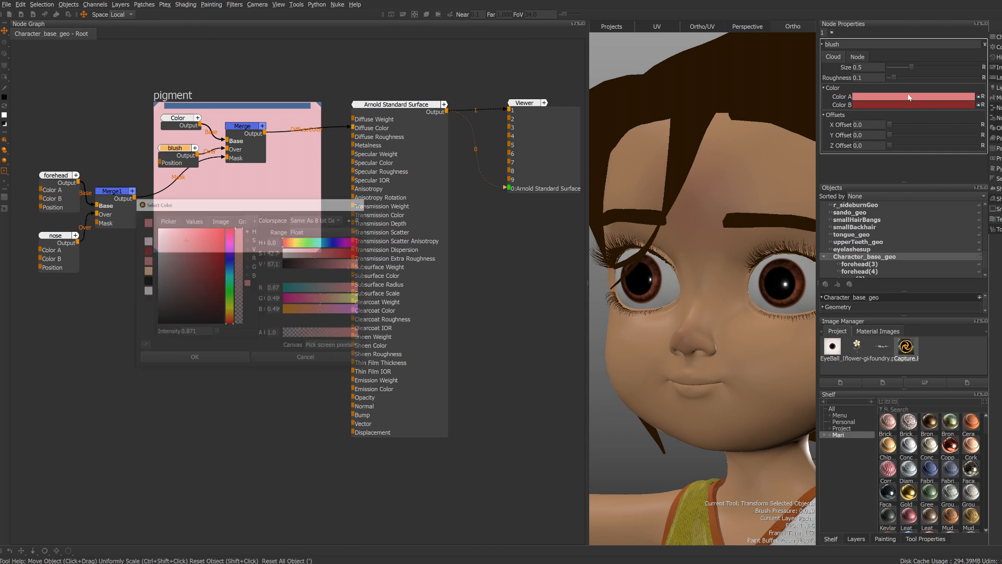
pyautogui.click(201, 240)
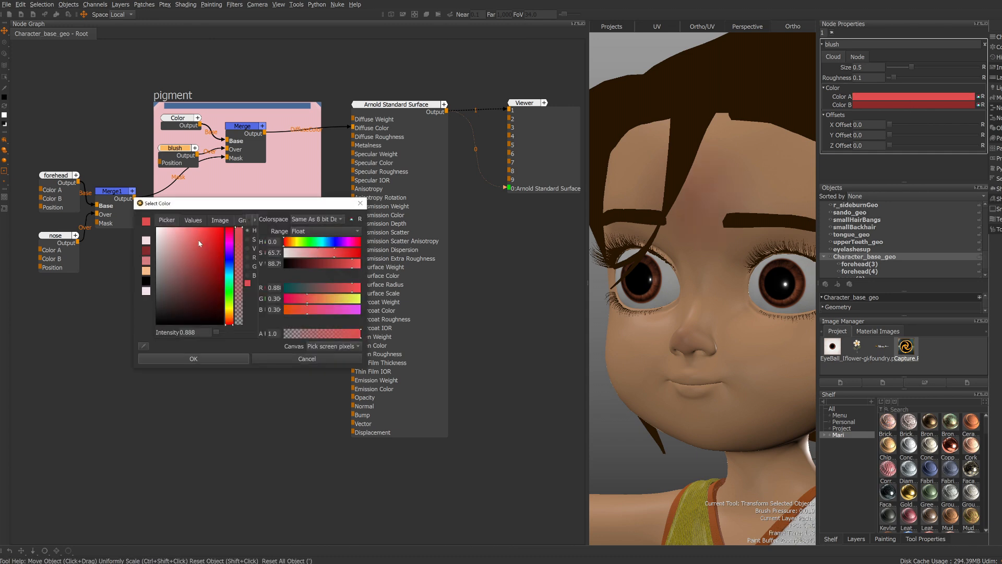
pyautogui.moveTo(208, 236); pyautogui.dragTo(200, 240)
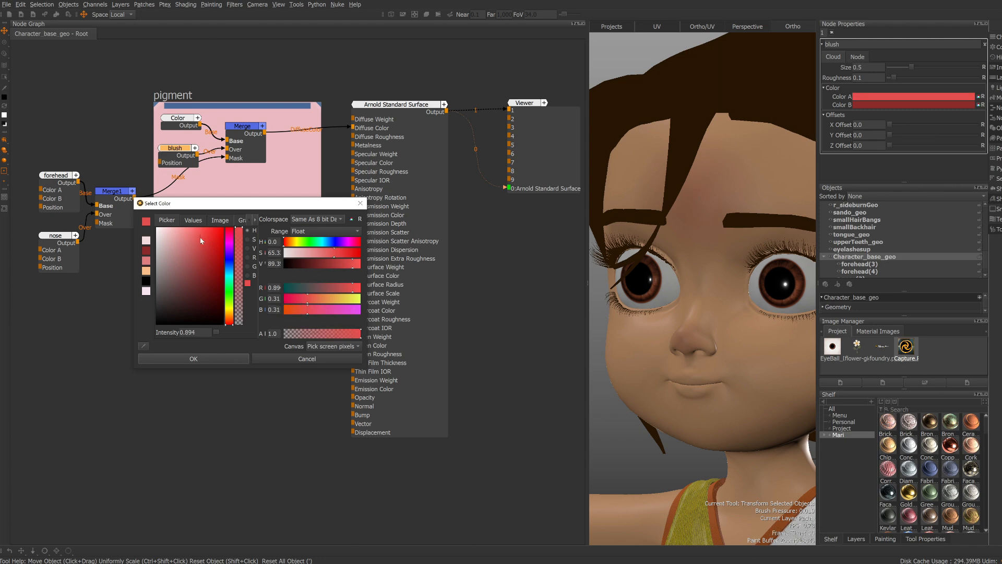
pyautogui.click(202, 359)
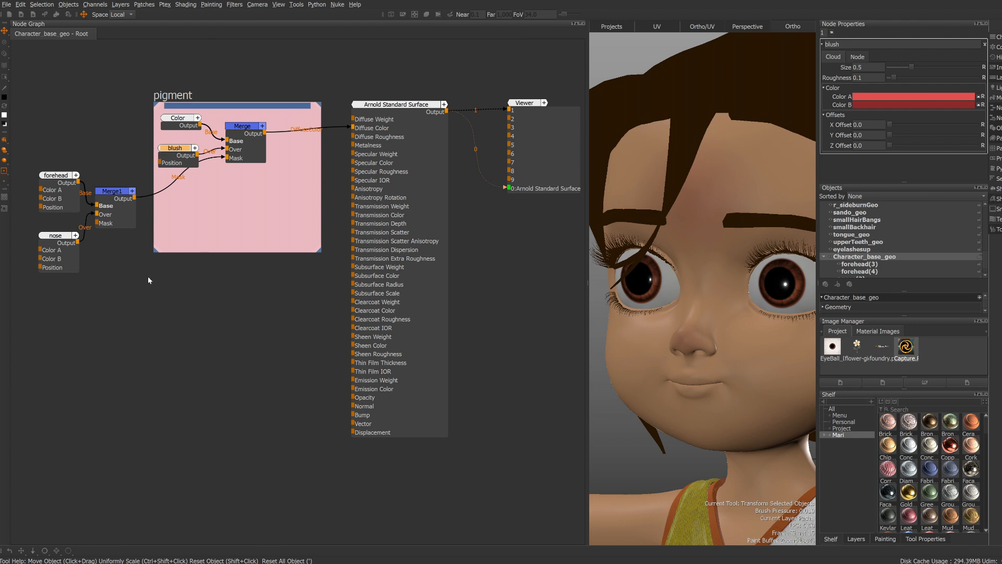
# - Move the forehead, nose and Merge1 nodes farther away from the pigment group, and shift the blush node up slightly
pyautogui.moveTo(171, 288); pyautogui.dragTo(349, 292, button='middle')
pyautogui.click(208, 182)
pyautogui.keyDown('shift'); pyautogui.click(260, 197); pyautogui.keyUp('shift')
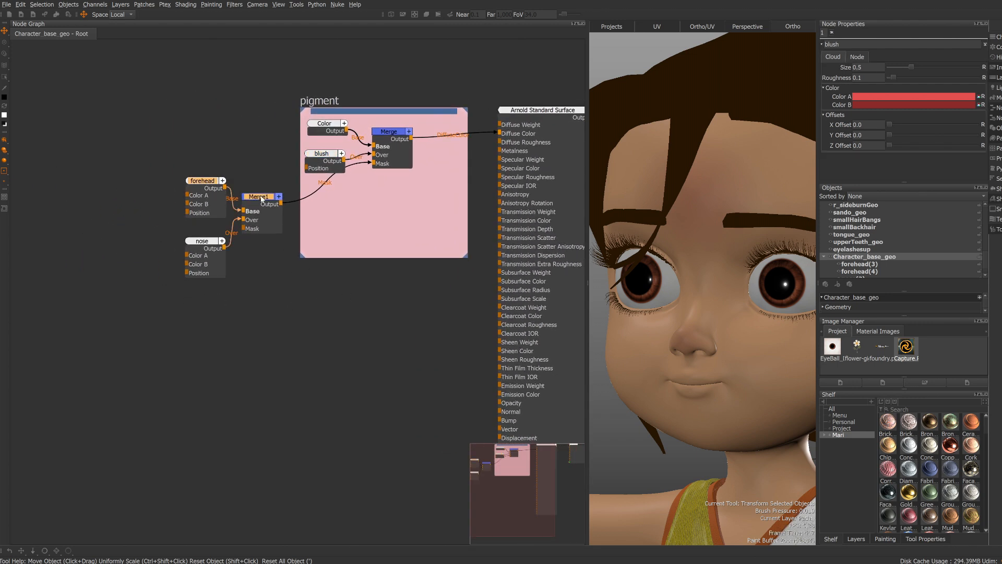
pyautogui.keyDown('shift'); pyautogui.click(205, 245); pyautogui.keyUp('shift')
pyautogui.moveTo(262, 201); pyautogui.dragTo(159, 218)
pyautogui.moveTo(322, 154); pyautogui.dragTo(318, 143)
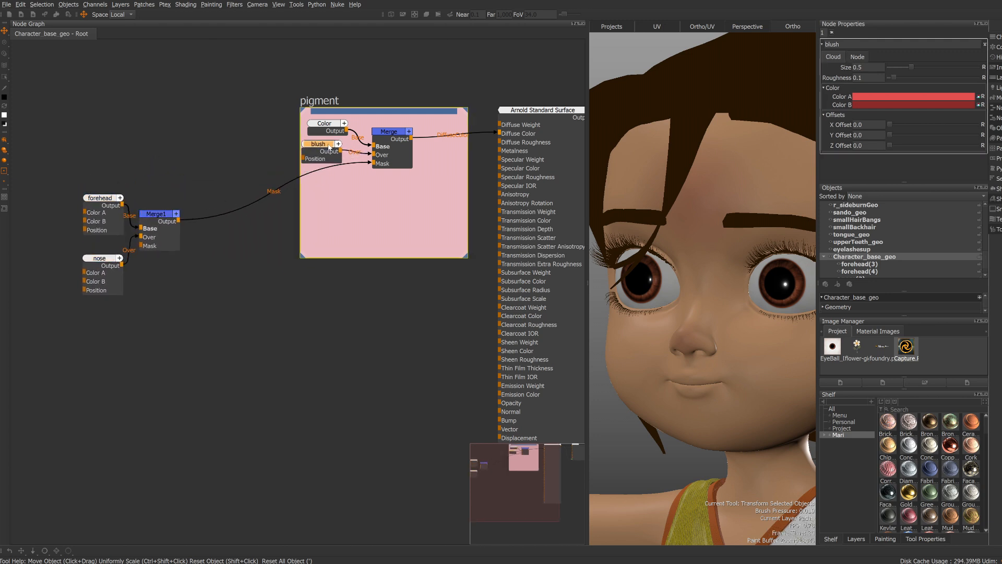
pyautogui.click(218, 269)
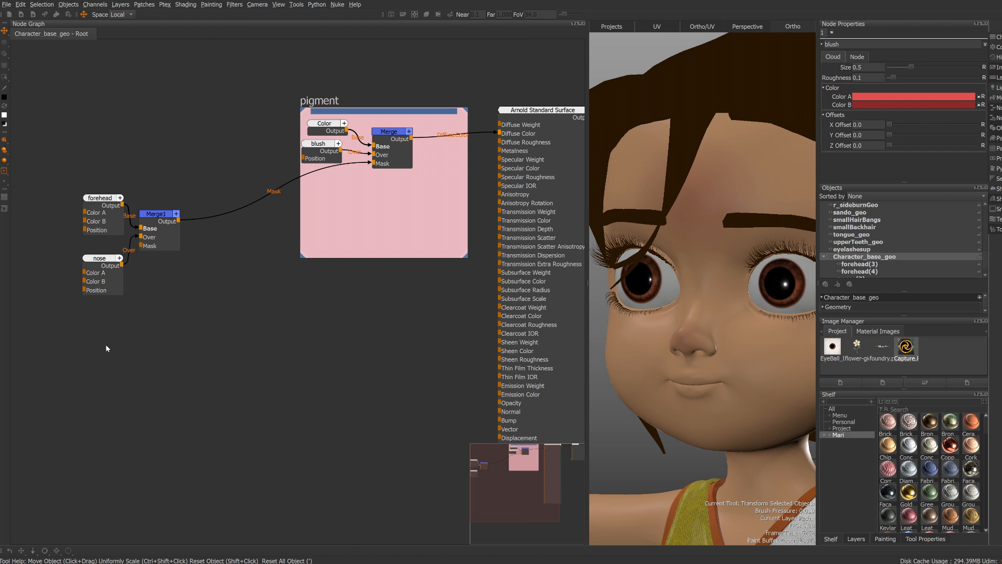
# - Add a Two Point Gradient node below the nose node and set its mode to Radial
pyautogui.press('Tab')
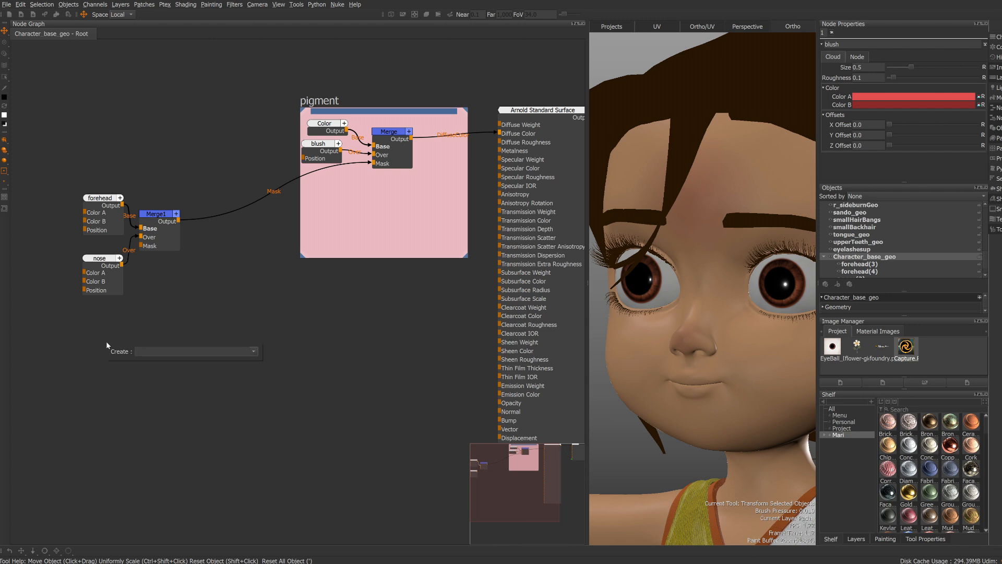
pyautogui.write('two')
pyautogui.press('Down')
pyautogui.press('Return')
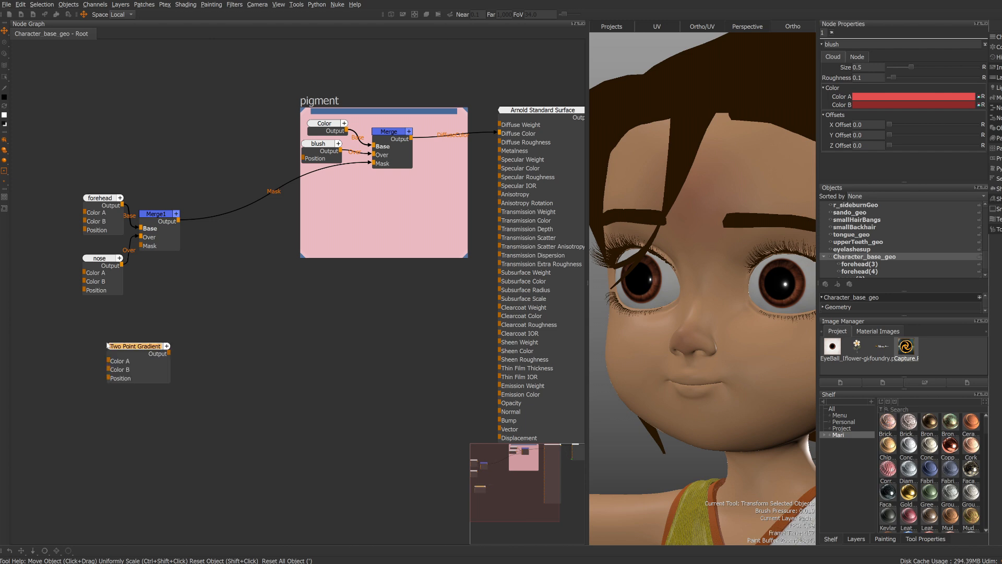
pyautogui.click(137, 347)
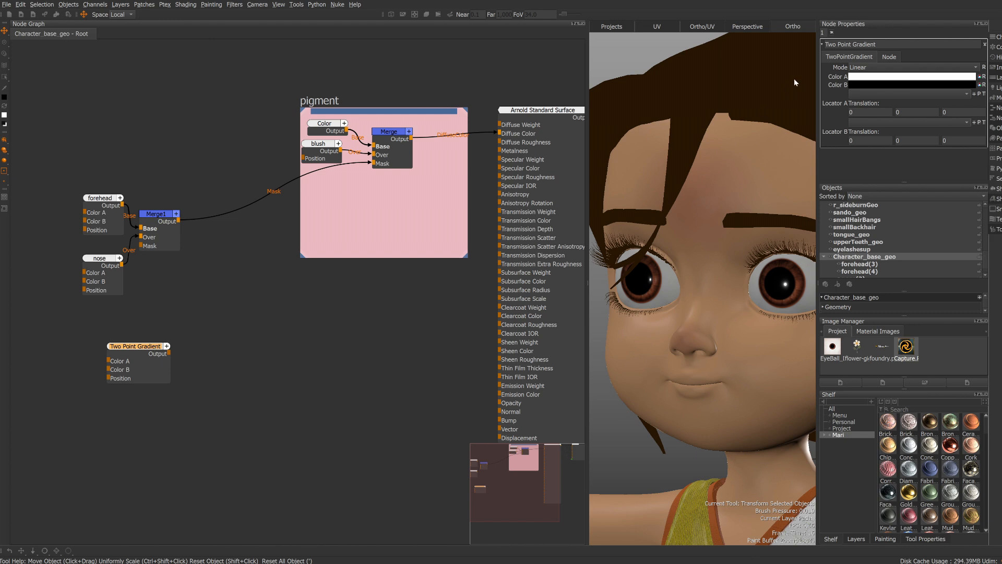
pyautogui.click(878, 68)
pyautogui.click(866, 77)
# - Rename the new gradient node "right ear" and create locators for its Locator A and Locator B
pyautogui.doubleClick(850, 44)
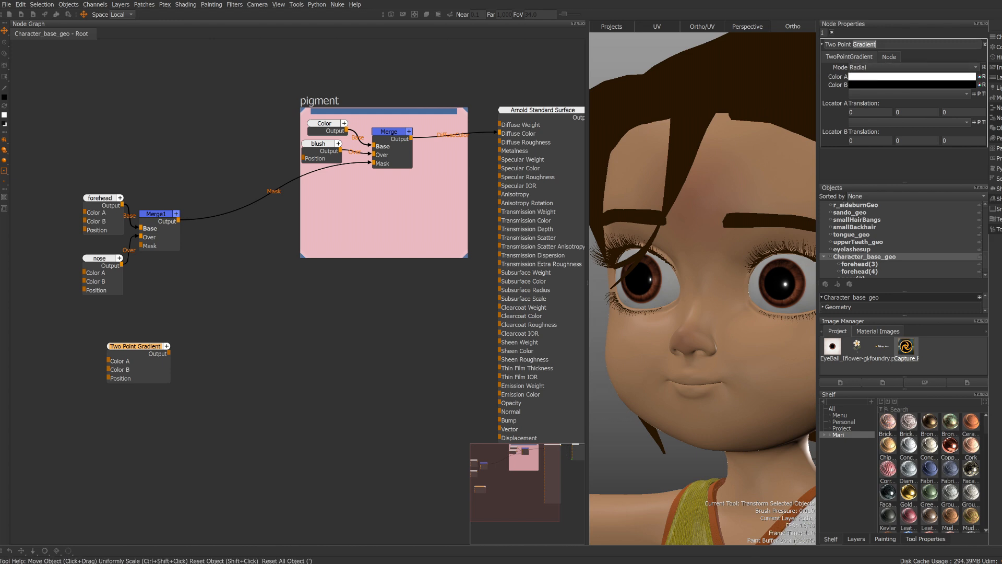
pyautogui.write('right ear')
pyautogui.press('Return')
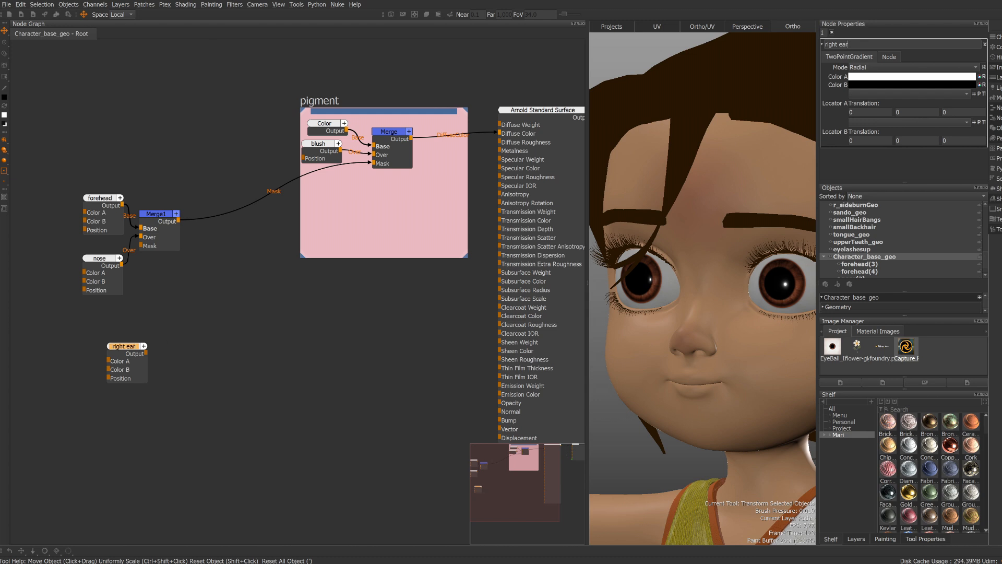
pyautogui.click(974, 94)
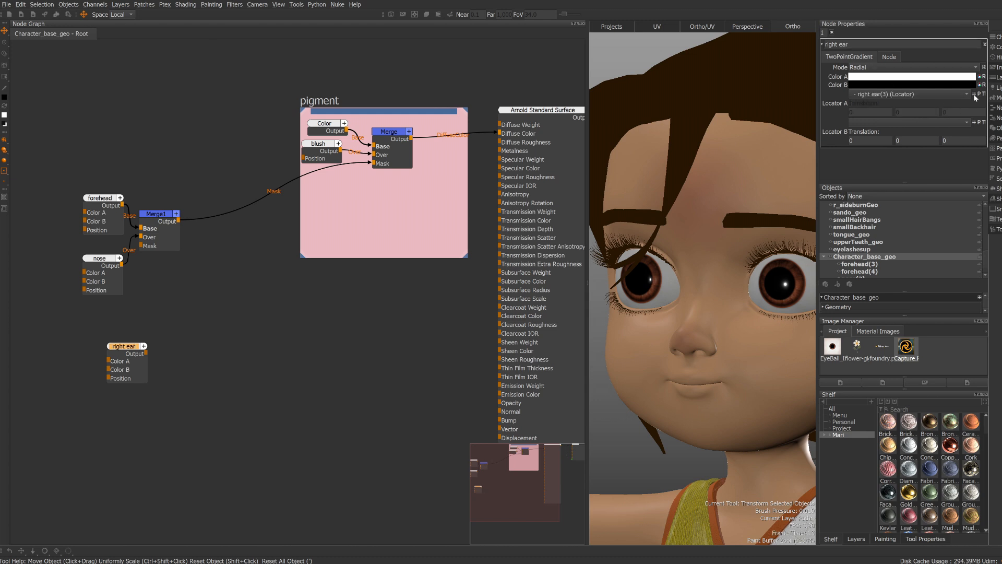
pyautogui.click(974, 122)
pyautogui.click(201, 283)
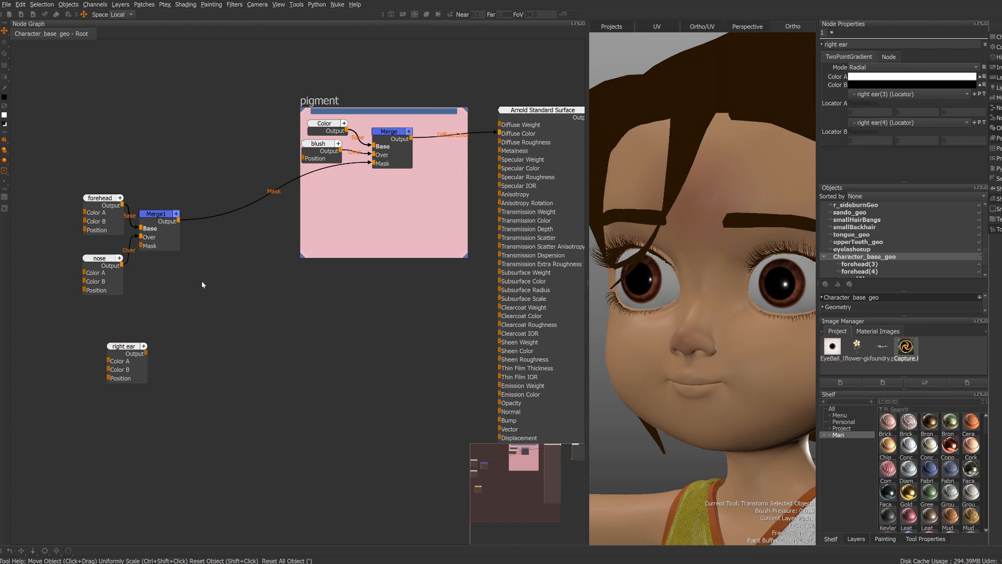
# - Insert a Merge node between Merge1 and the pigment mask input, with right ear as Over, and open its blend modes
pyautogui.press('m')
pyautogui.moveTo(209, 292); pyautogui.dragTo(230, 220)
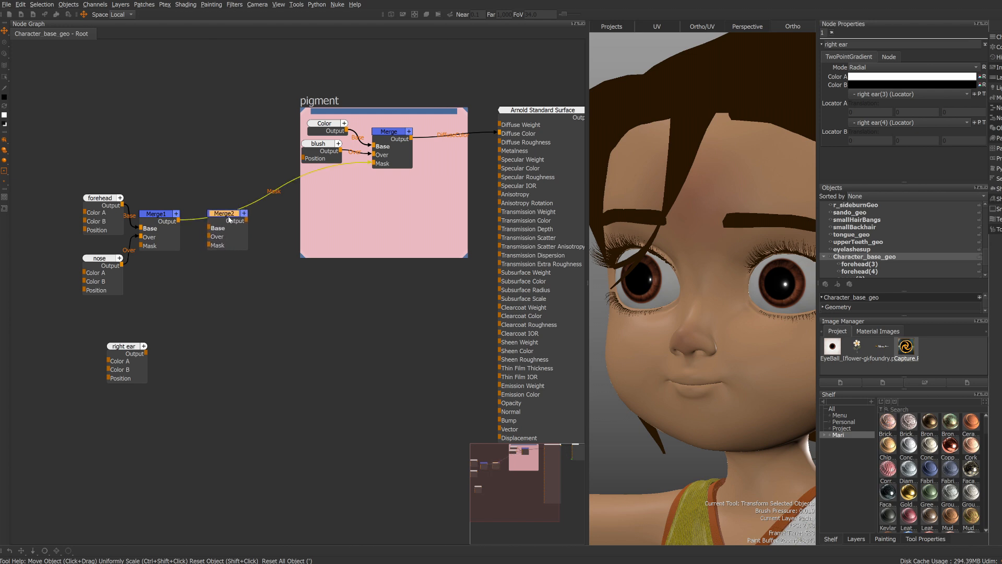
pyautogui.moveTo(146, 352); pyautogui.dragTo(233, 234)
pyautogui.click(968, 67)
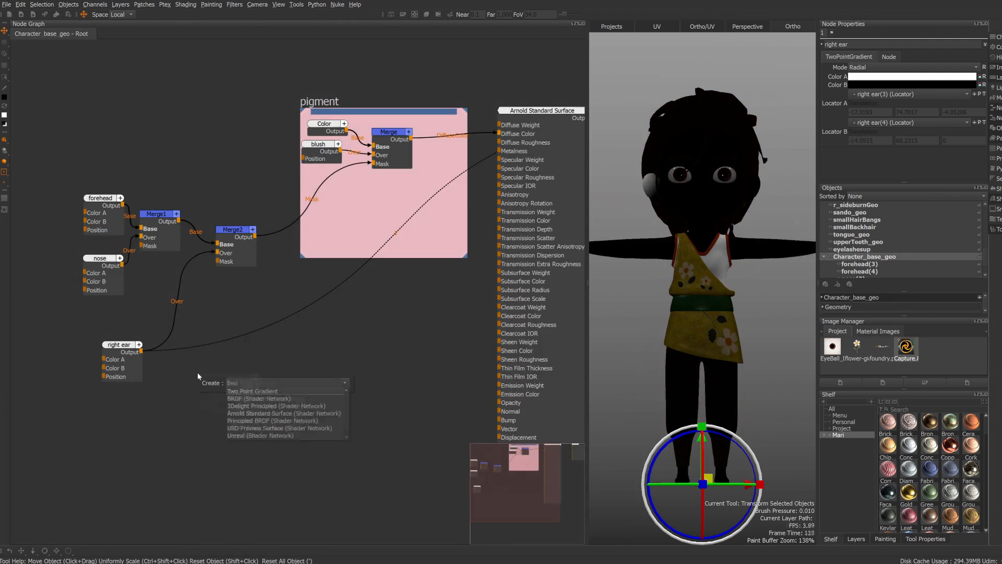
# - Add radial gradients for the left ear, right cheek and left cheek, merging each one into the mask chain
pyautogui.moveTo(223, 381); pyautogui.dragTo(204, 370)
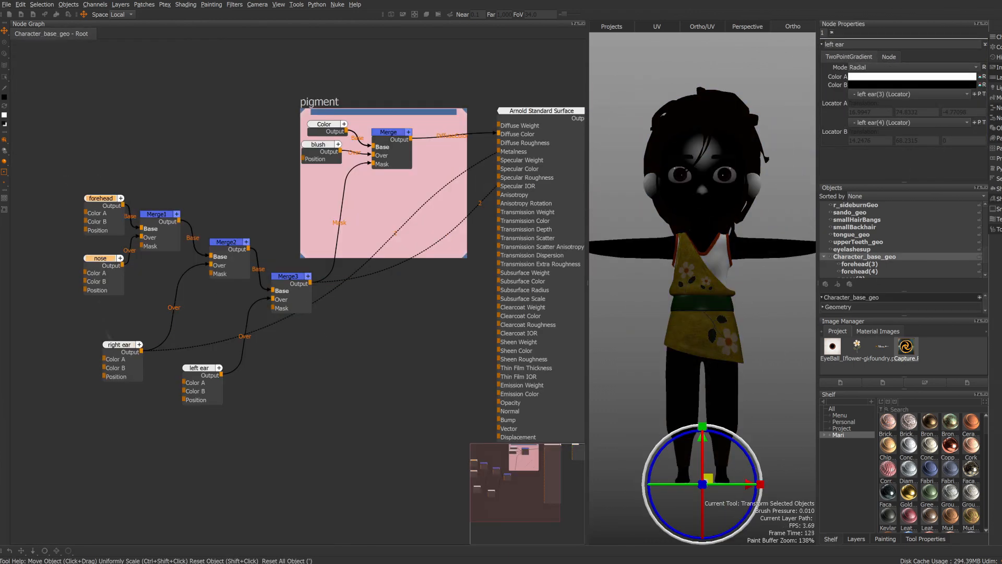
pyautogui.press('Tab')
pyautogui.press('Return')
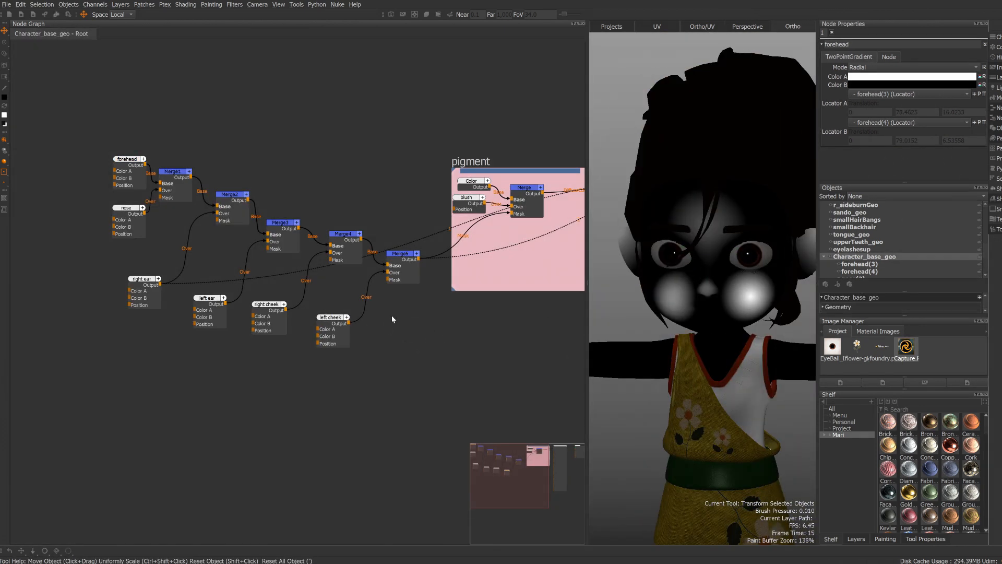
# - Add a Levels node and insert it between the left cheek gradient and the Over input of Merge5
pyautogui.press('Tab')
pyautogui.write('lev')
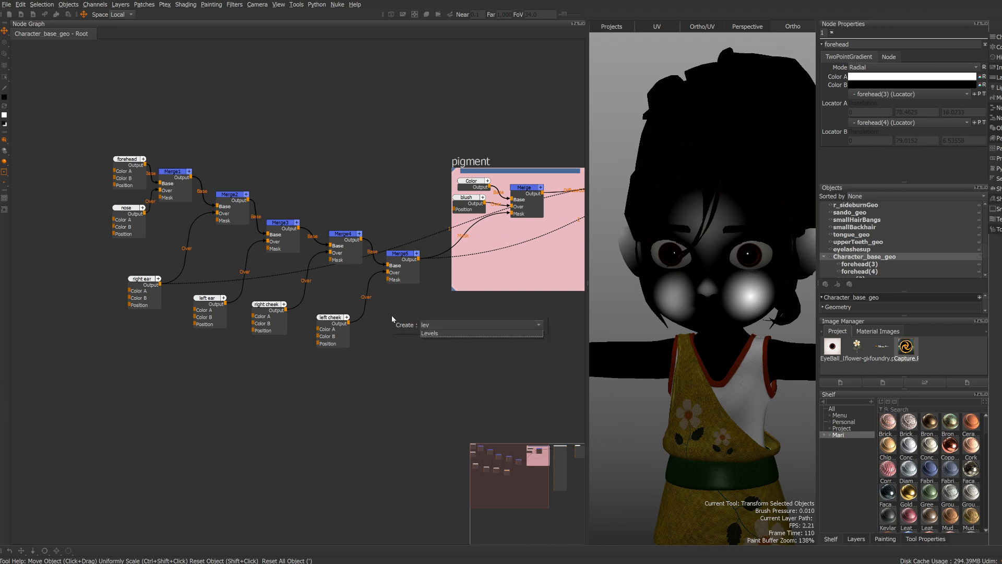
pyautogui.write('e')
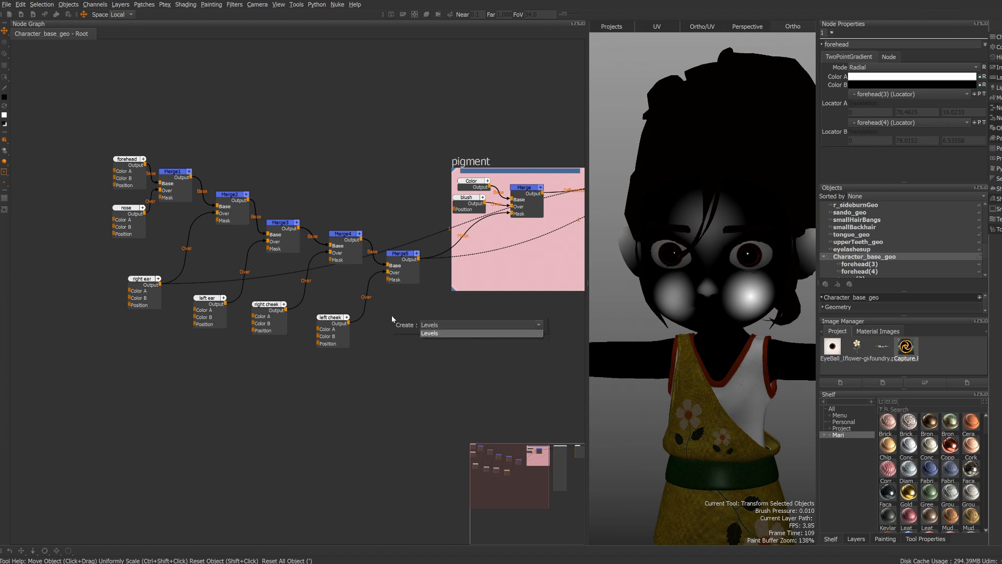
pyautogui.press('Return')
pyautogui.moveTo(401, 324); pyautogui.dragTo(367, 293)
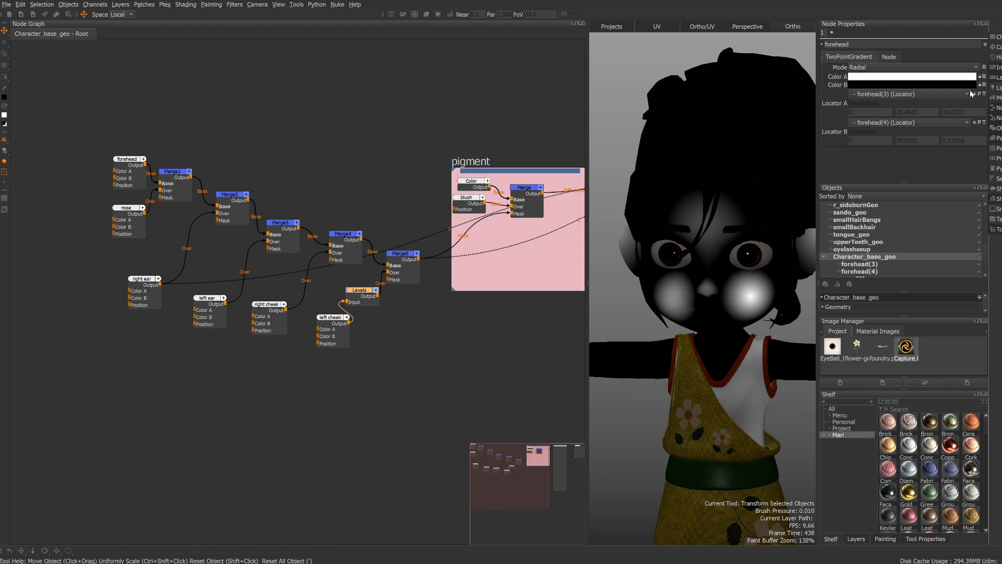
# - Lower the output White level of the left cheek's Levels node to 0.682
pyautogui.click(364, 292)
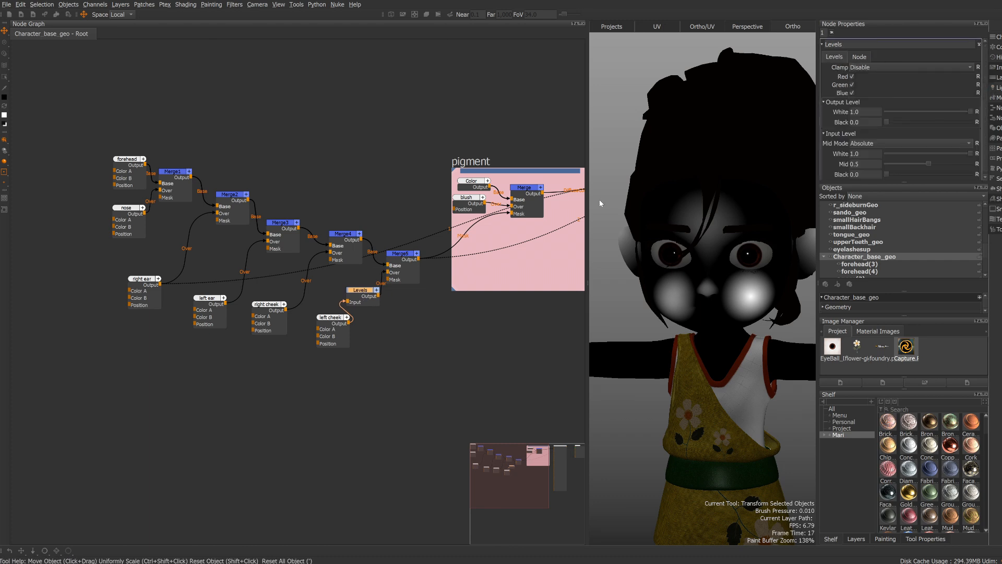
pyautogui.moveTo(966, 111); pyautogui.dragTo(943, 118)
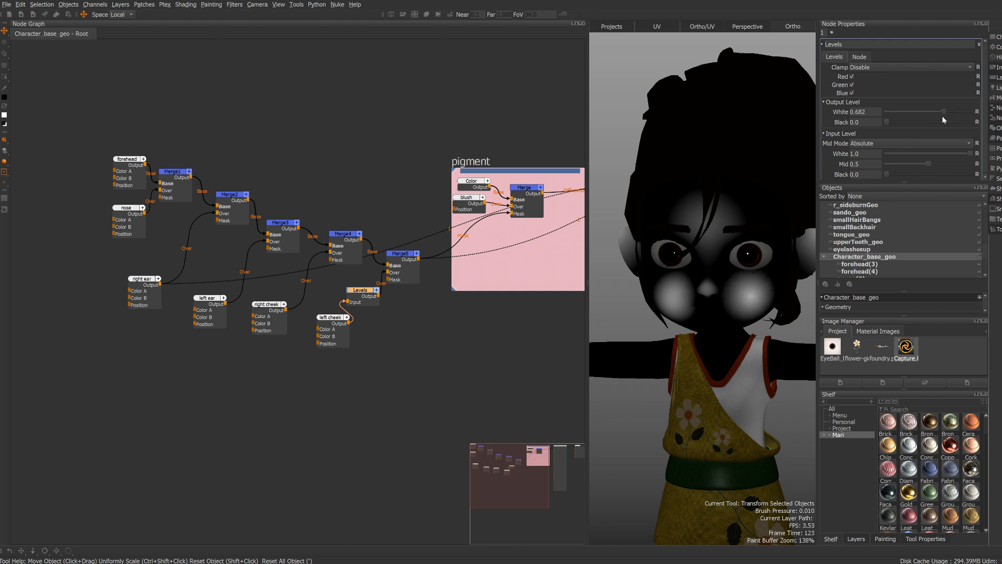
pyautogui.scroll(-3, 742, 258)
pyautogui.keyDown('alt'); pyautogui.moveTo(742, 258); pyautogui.dragTo(714, 257); pyautogui.keyUp('alt')
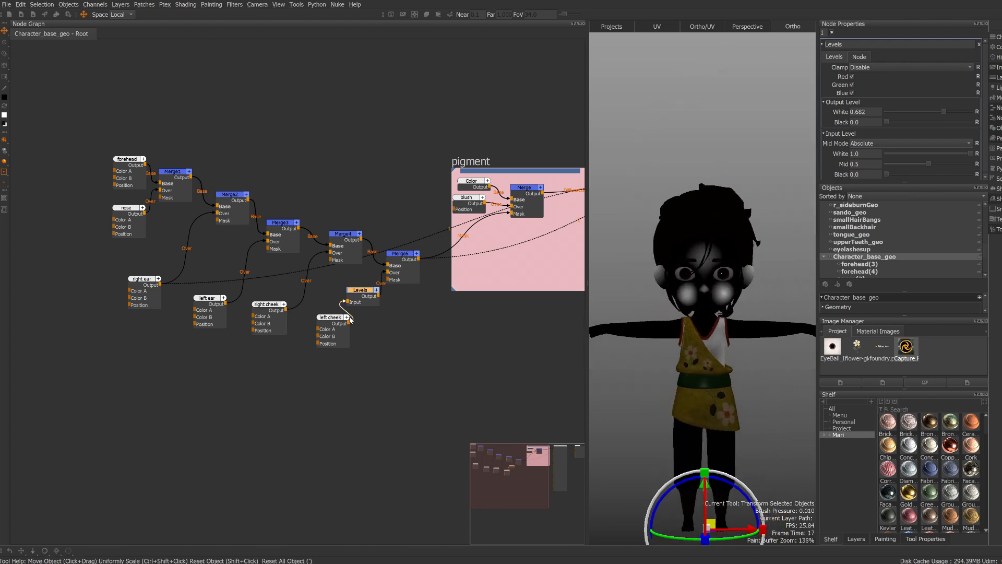
# - Tidy the layout of the left cheek, Levels and right cheek nodes by spacing them out
pyautogui.moveTo(330, 319); pyautogui.dragTo(315, 327)
pyautogui.moveTo(360, 290); pyautogui.dragTo(350, 293)
pyautogui.moveTo(271, 309); pyautogui.dragTo(269, 310)
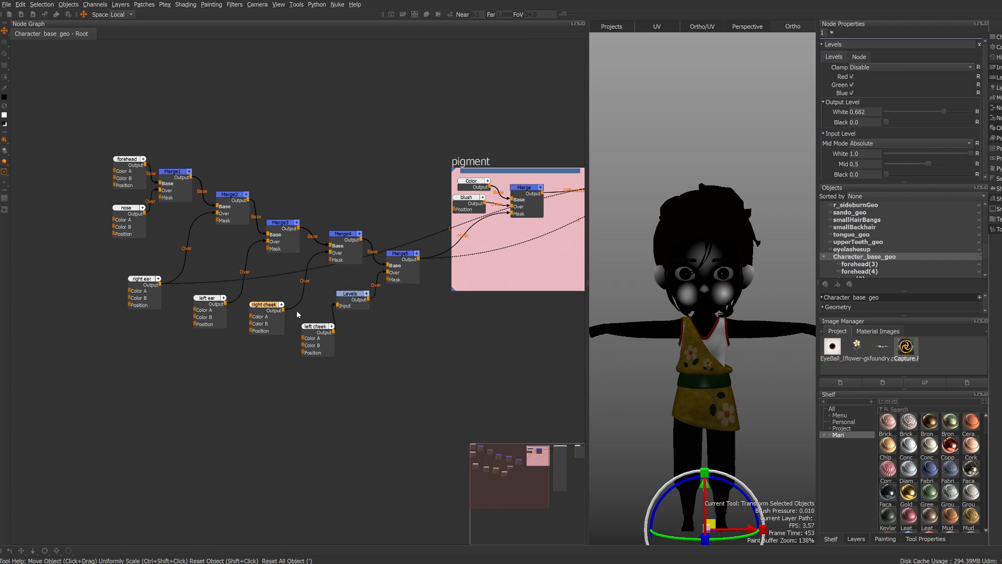
# - Enclose all the gradient, Merge and Levels mask nodes in a Backdrop named "mask_blush"
pyautogui.moveTo(441, 383); pyautogui.dragTo(93, 133)
pyautogui.press('Tab')
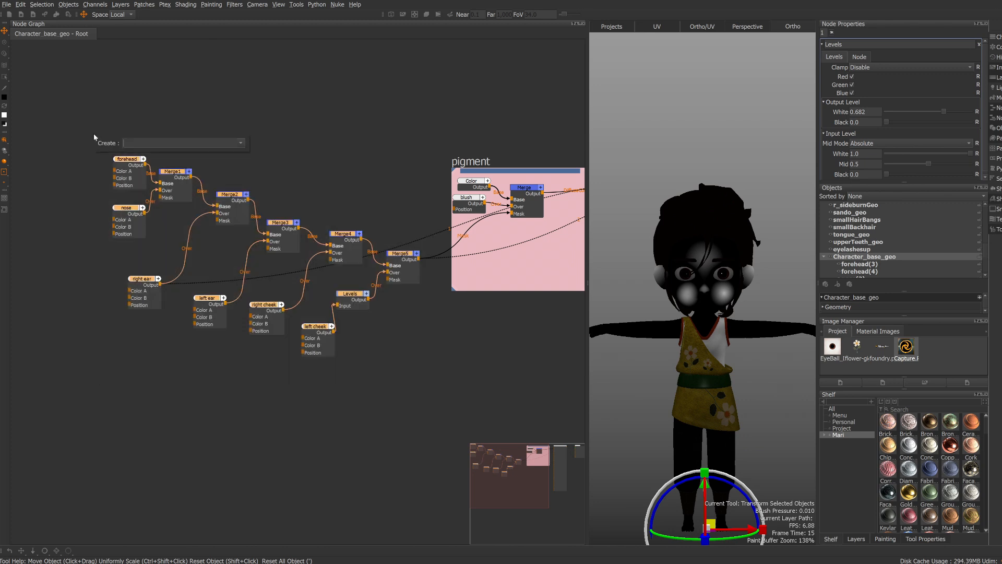
pyautogui.write('Backdrop')
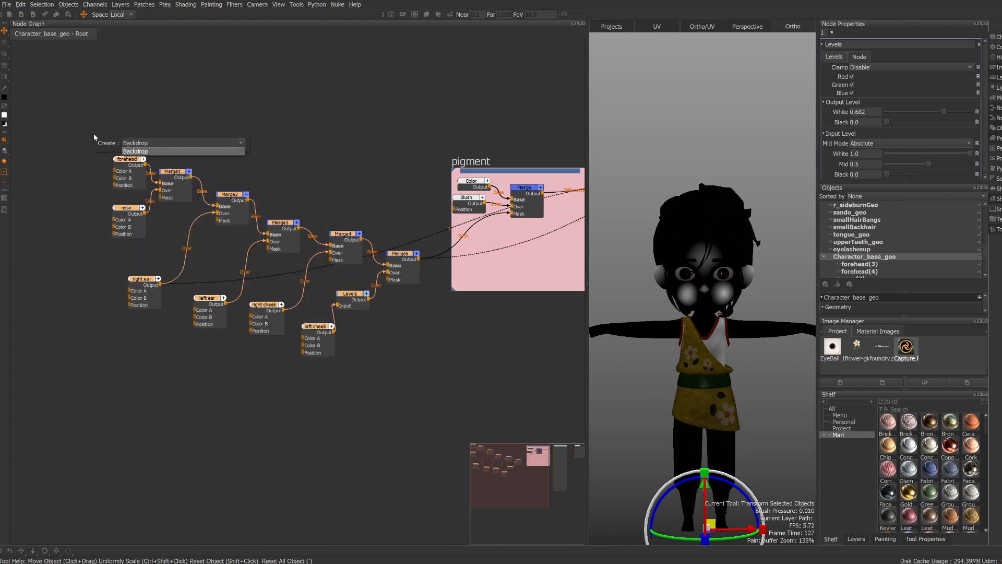
pyautogui.press('Return')
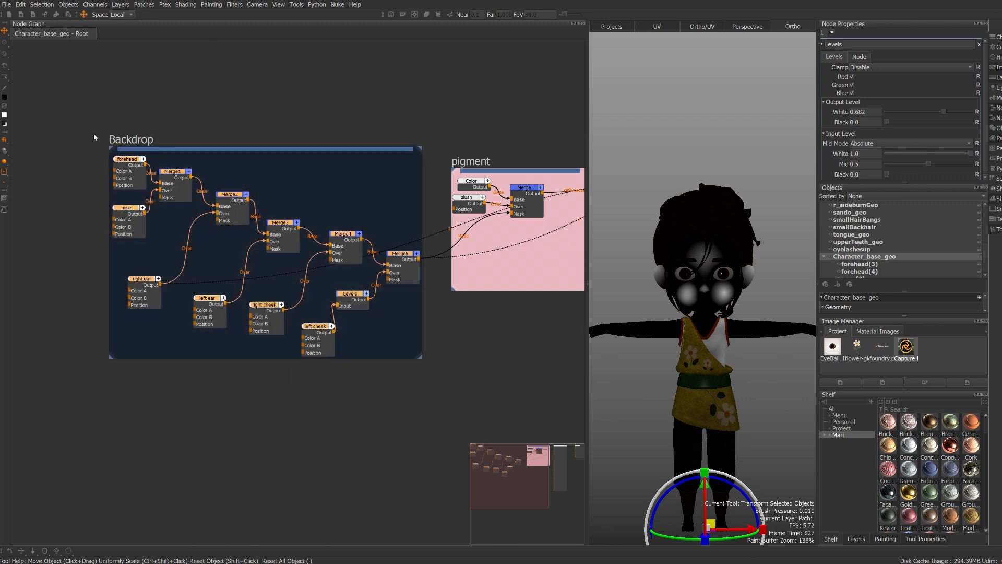
pyautogui.click(189, 153)
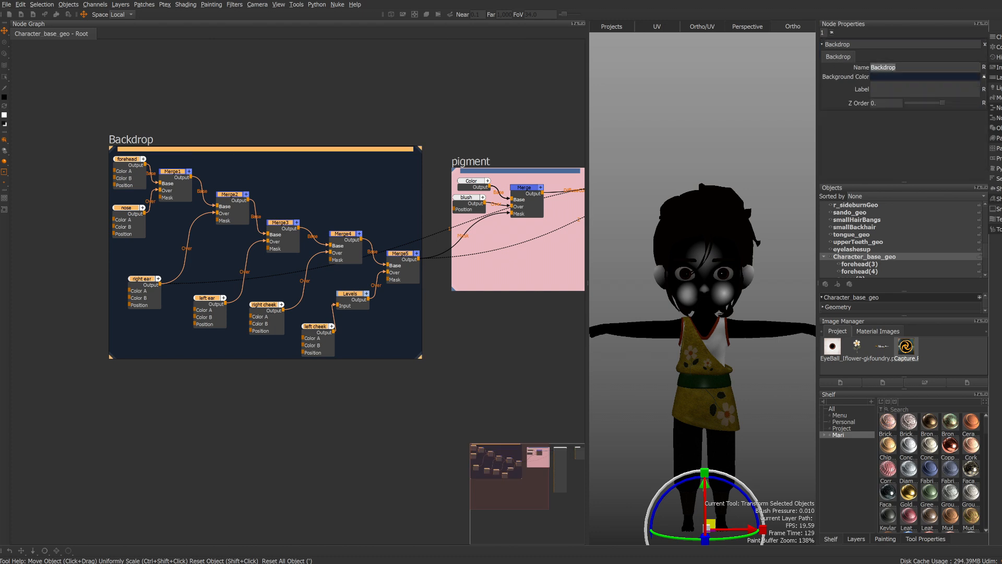
pyautogui.write('mask_blush')
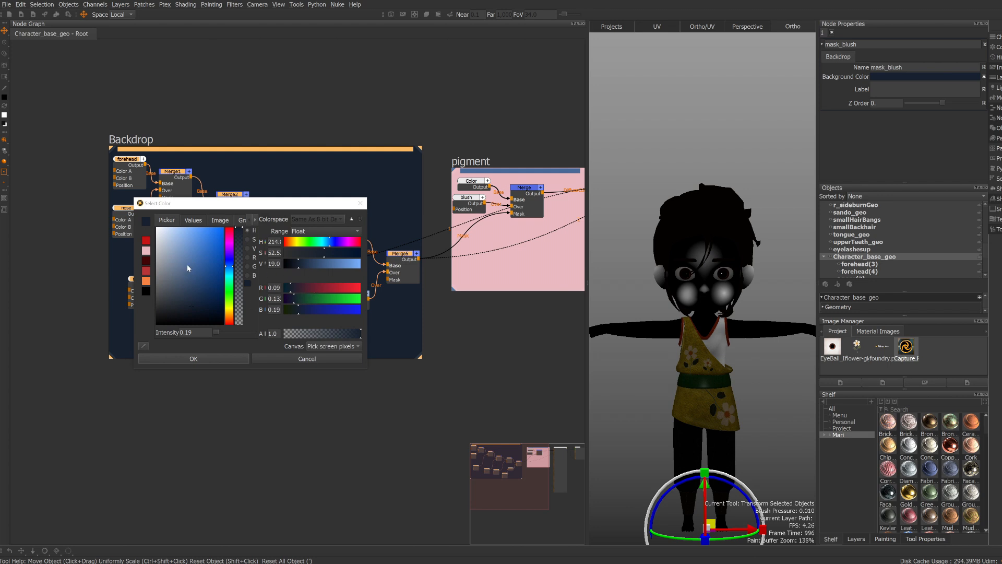
# - Set the mask_blush backdrop's background color to pale blue, about RGB 0.73, 0.80, 0.89, and view the shaded character
pyautogui.click(184, 293)
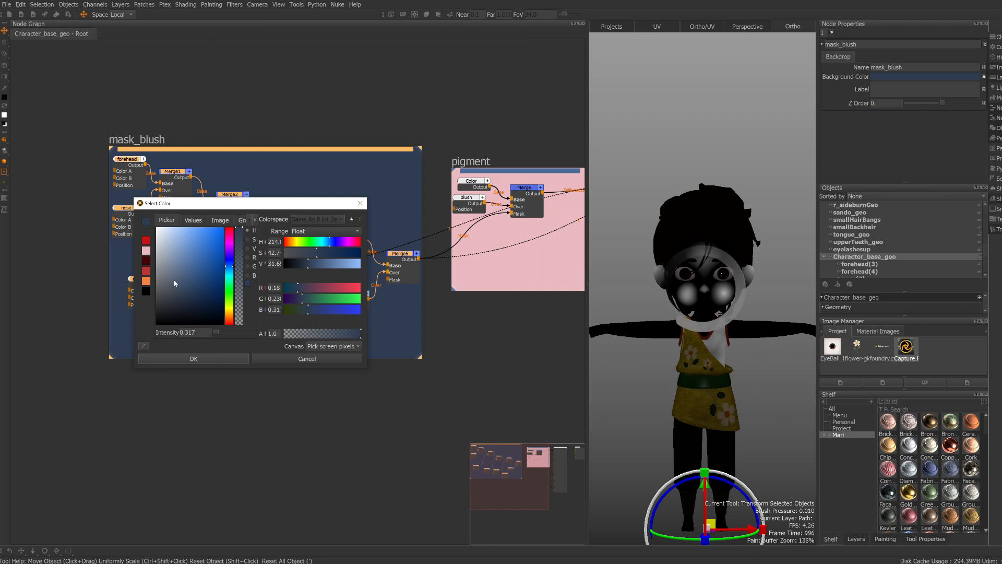
pyautogui.moveTo(190, 274); pyautogui.dragTo(169, 241)
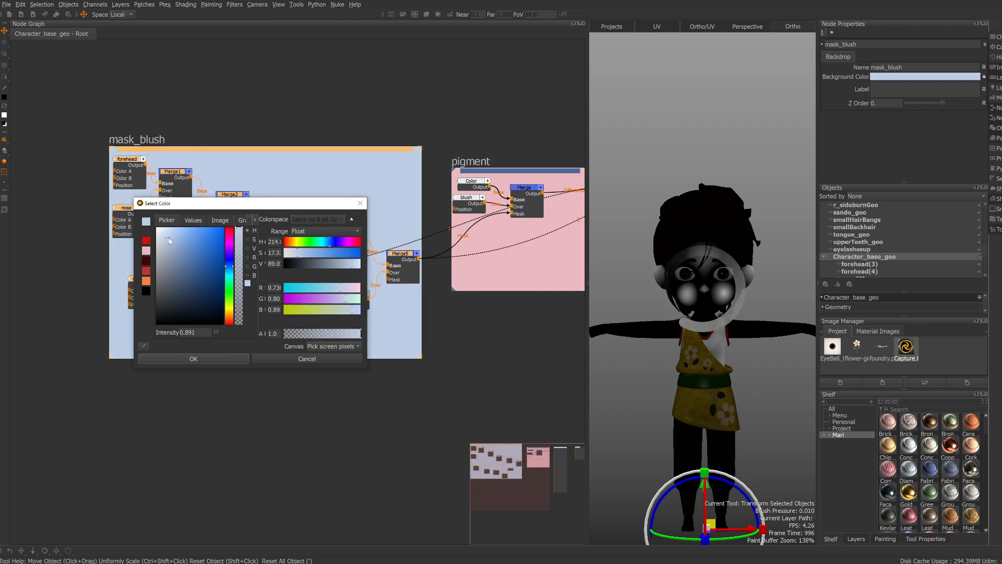
pyautogui.click(203, 359)
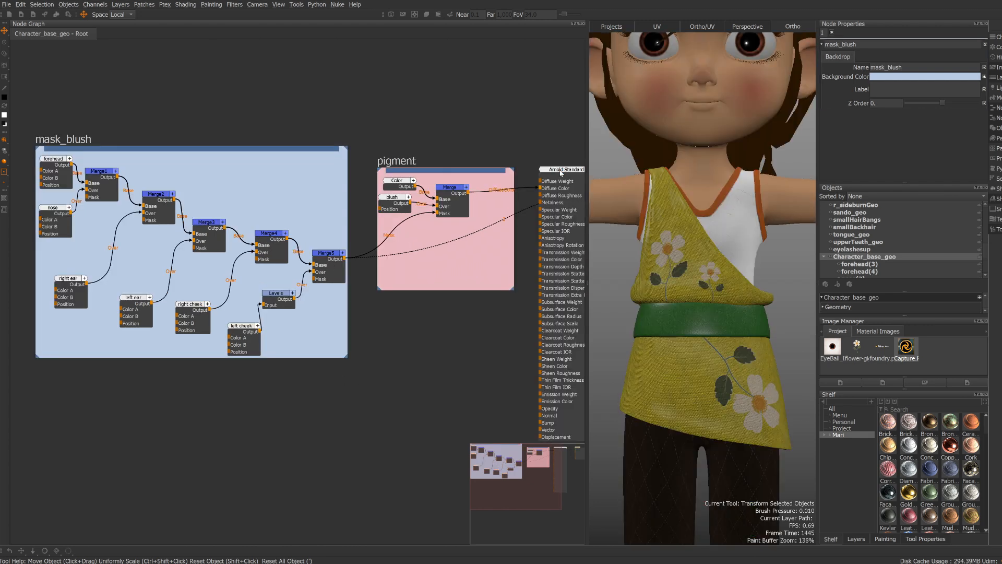
pyautogui.keyDown('alt'); pyautogui.moveTo(711, 157); pyautogui.dragTo(698, 314, button='middle'); pyautogui.keyUp('alt')
pyautogui.scroll(-5, 728, 253)
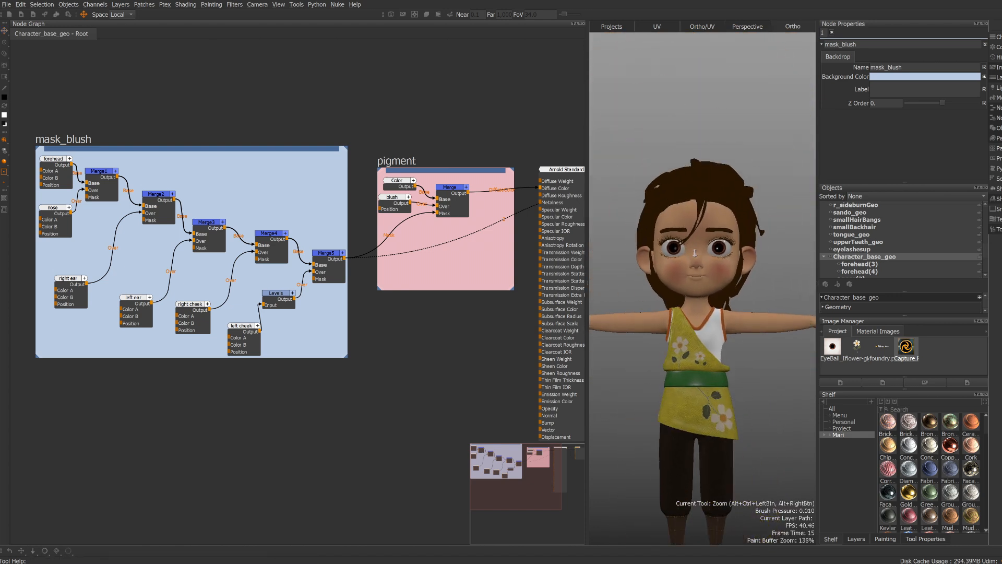
# - Lower the output White level of the left cheek's Levels node to 0.542
pyautogui.scroll(5, 724, 261)
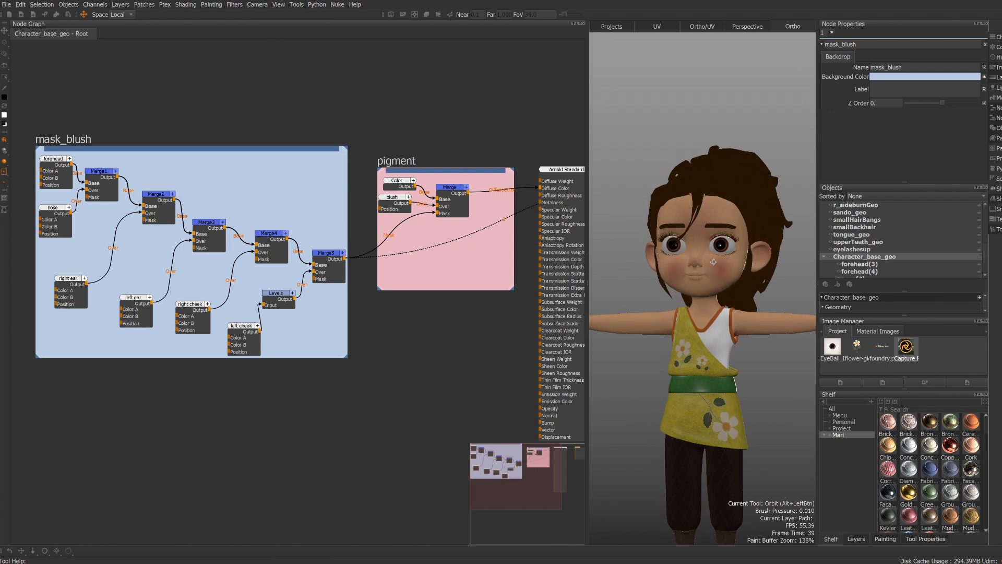
pyautogui.keyDown('alt'); pyautogui.moveTo(726, 262); pyautogui.dragTo(710, 307); pyautogui.keyUp('alt')
pyautogui.scroll(-4, 697, 298)
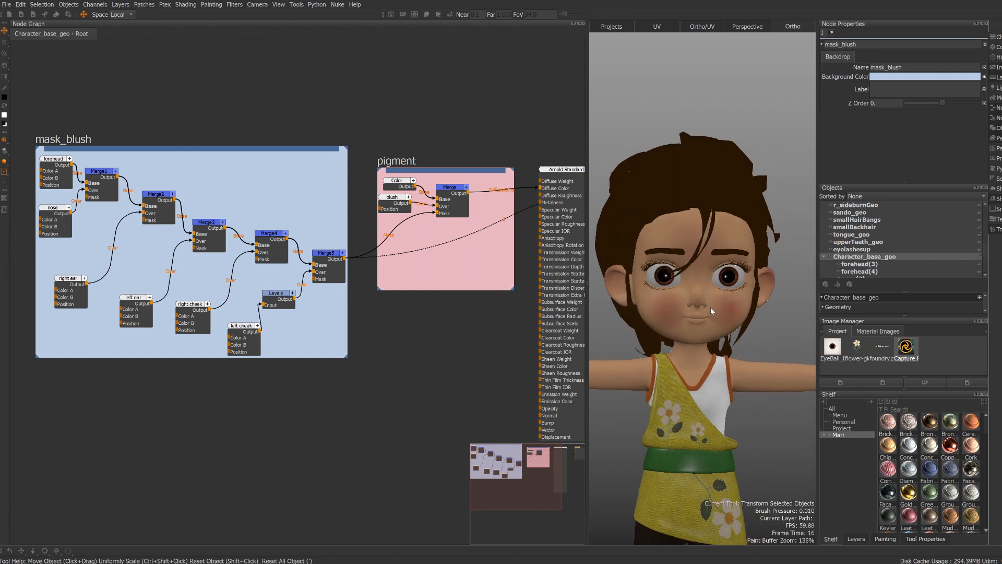
pyautogui.scroll(3, 710, 307)
pyautogui.click(278, 295)
pyautogui.doubleClick(277, 294)
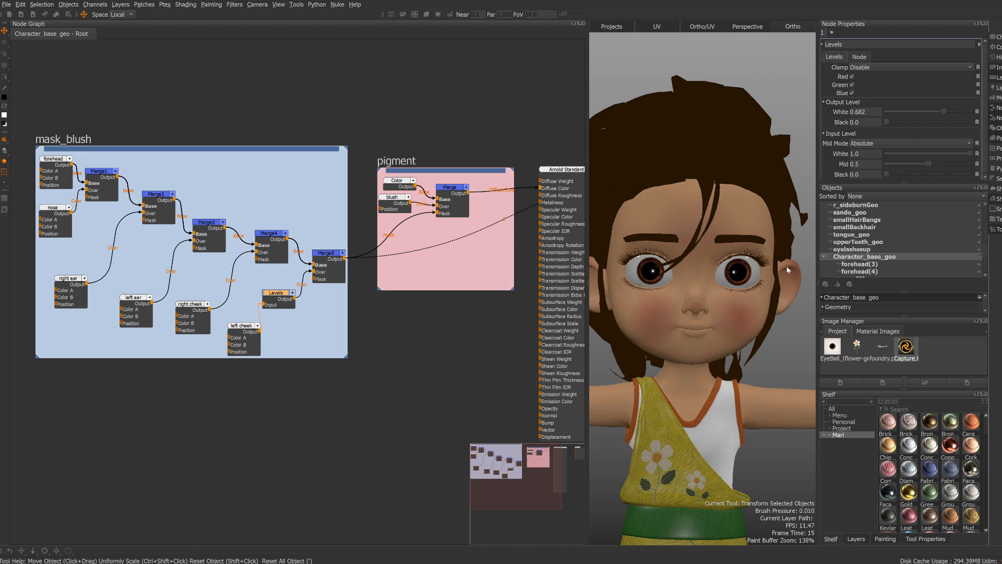
pyautogui.moveTo(942, 111); pyautogui.dragTo(929, 116)
pyautogui.keyDown('alt'); pyautogui.moveTo(722, 262); pyautogui.dragTo(718, 265); pyautogui.keyUp('alt')
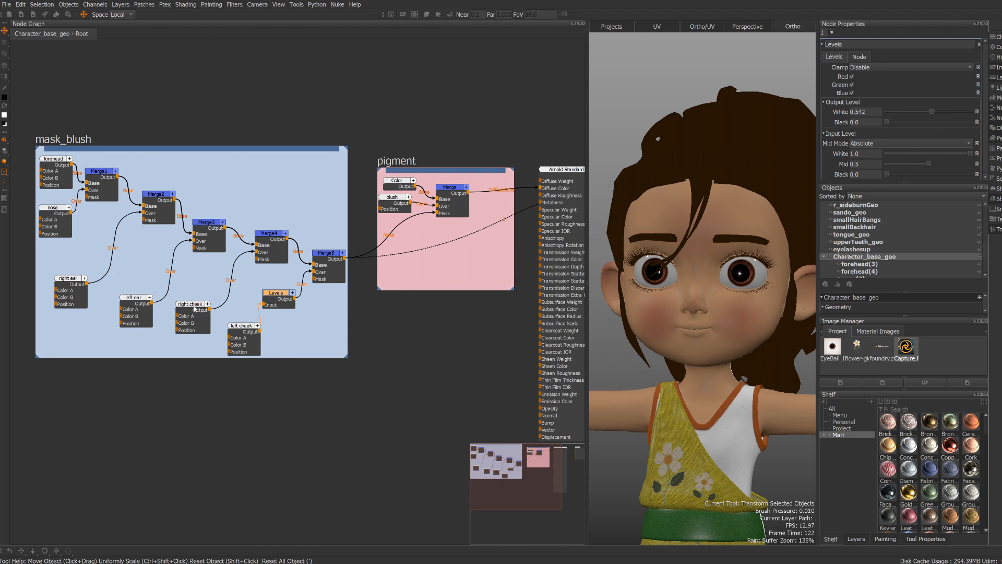
# - Insert a Levels node between the right cheek gradient and its Merge node, and set its input White to 0.906
pyautogui.press('Tab')
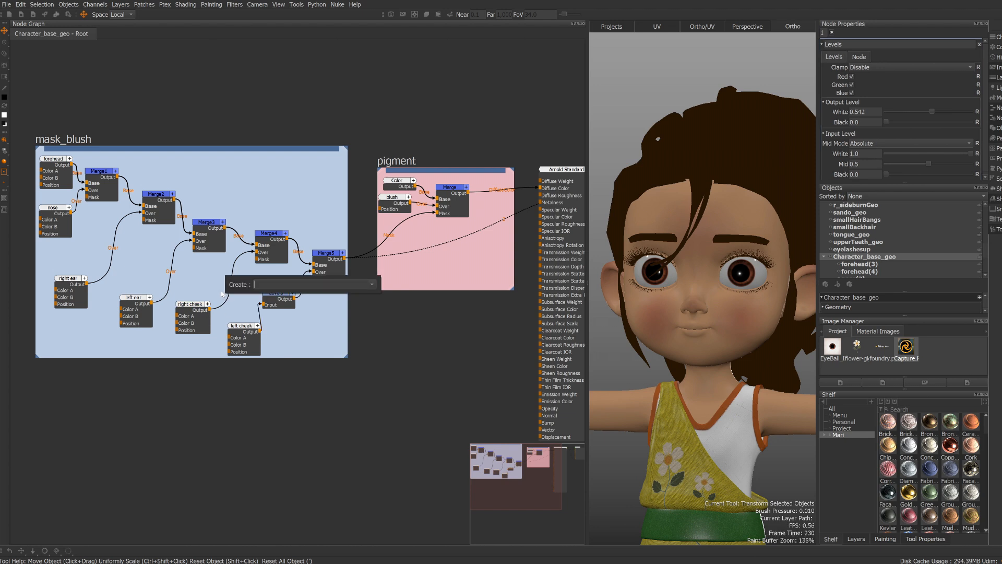
pyautogui.write('level')
pyautogui.press('Return')
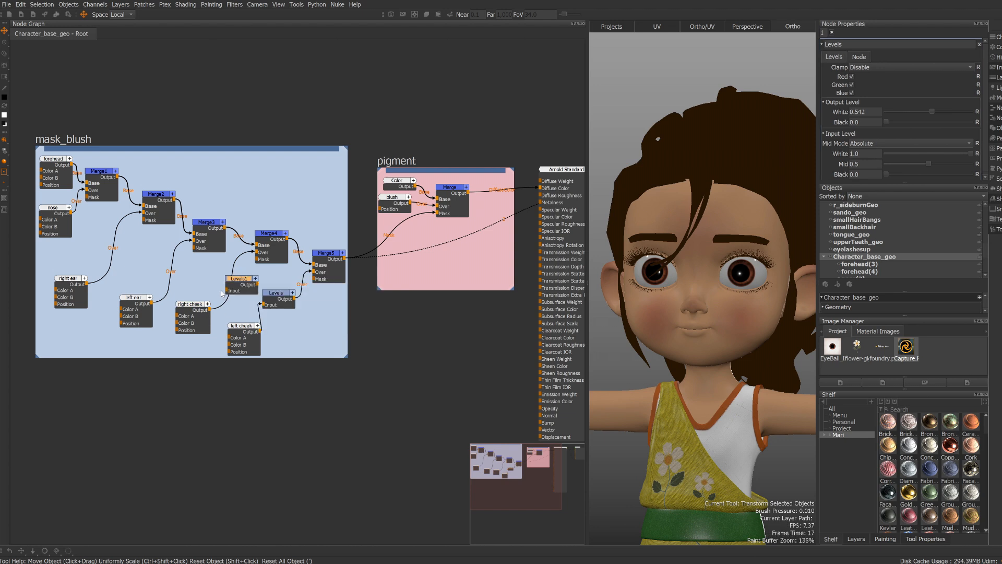
pyautogui.moveTo(240, 282); pyautogui.dragTo(233, 283)
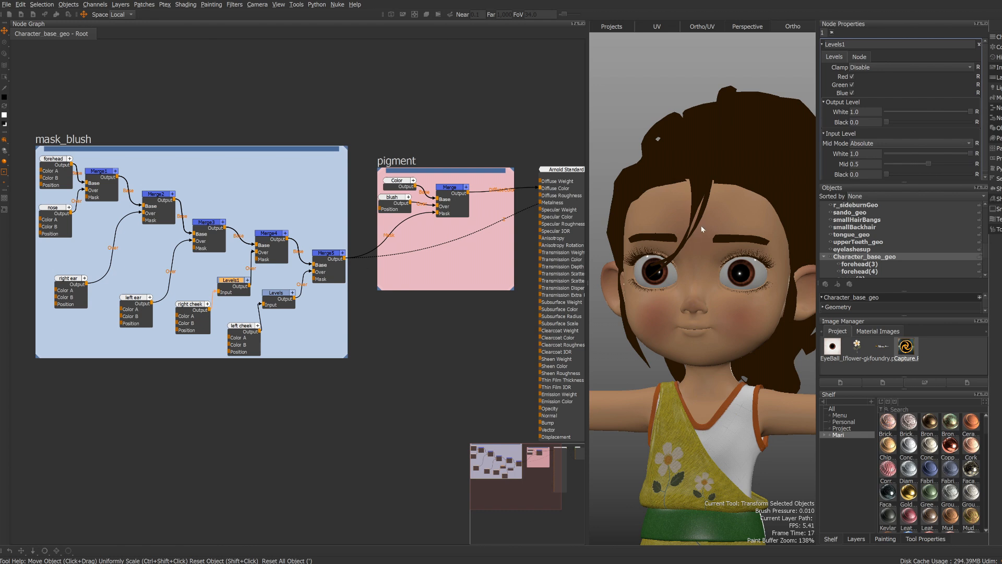
pyautogui.moveTo(971, 152)
pyautogui.mouseDown()
pyautogui.moveTo(946, 152)
pyautogui.moveTo(963, 161)
pyautogui.mouseUp()
pyautogui.keyDown('alt'); pyautogui.moveTo(711, 243); pyautogui.dragTo(724, 260); pyautogui.keyUp('alt')
pyautogui.keyDown('alt'); pyautogui.moveTo(724, 259); pyautogui.dragTo(759, 282, button='right'); pyautogui.keyUp('alt')
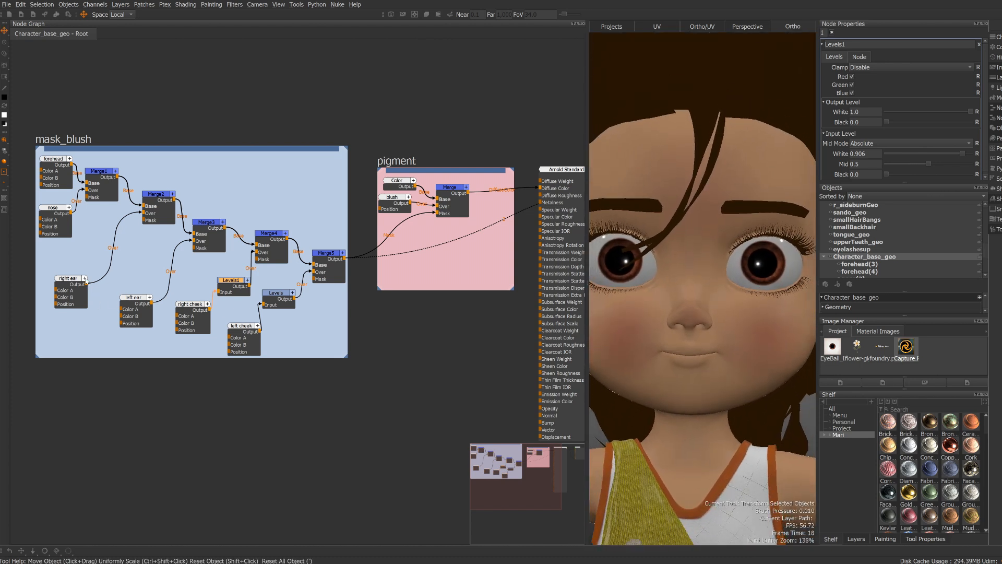
# - Move the nose gradient down and insert a Levels node between it and the first Merge node
pyautogui.moveTo(56, 211); pyautogui.dragTo(54, 235)
pyautogui.press('Tab')
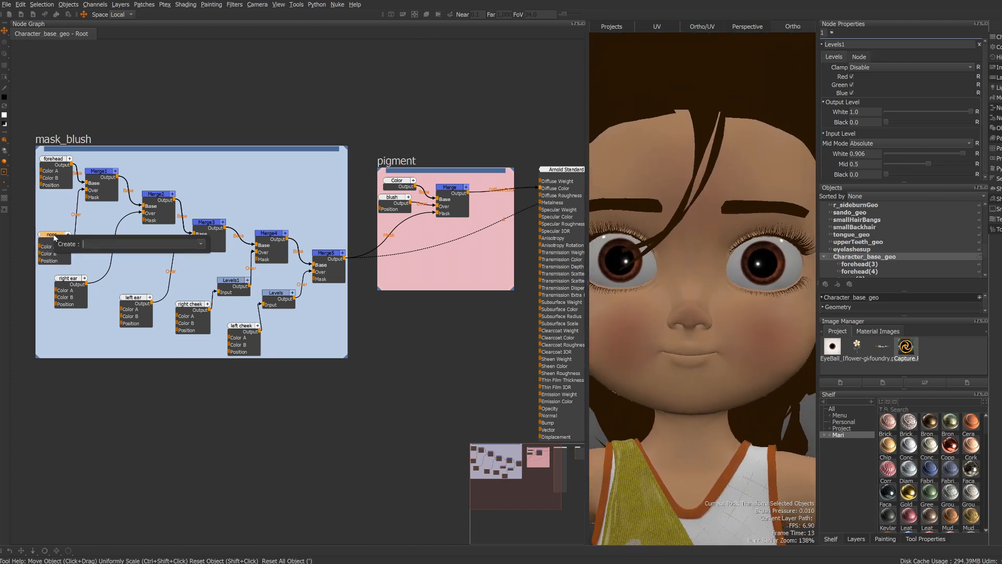
pyautogui.press('Down')
pyautogui.press('Down')
pyautogui.press('Down')
pyautogui.press('Return')
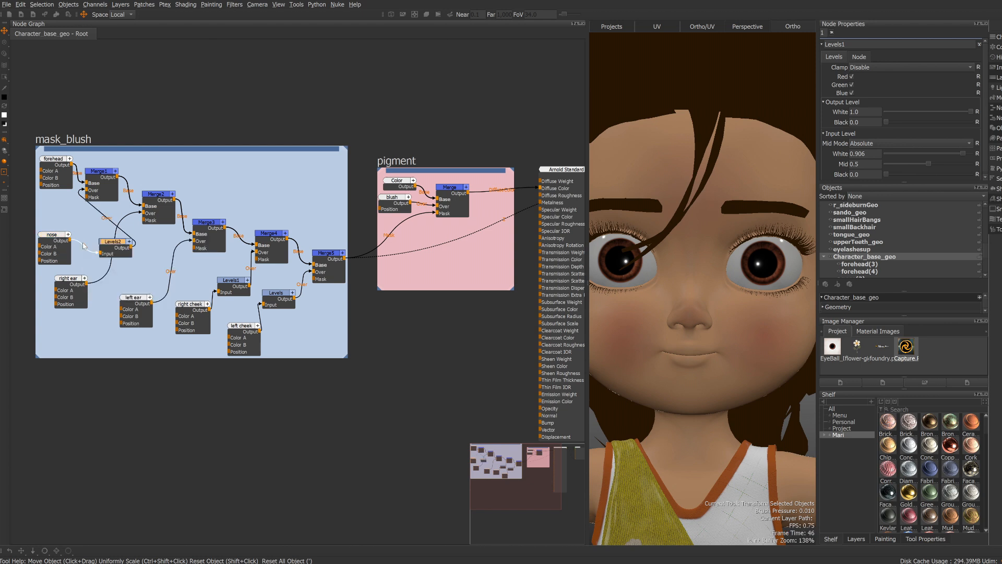
pyautogui.moveTo(112, 241); pyautogui.dragTo(72, 211)
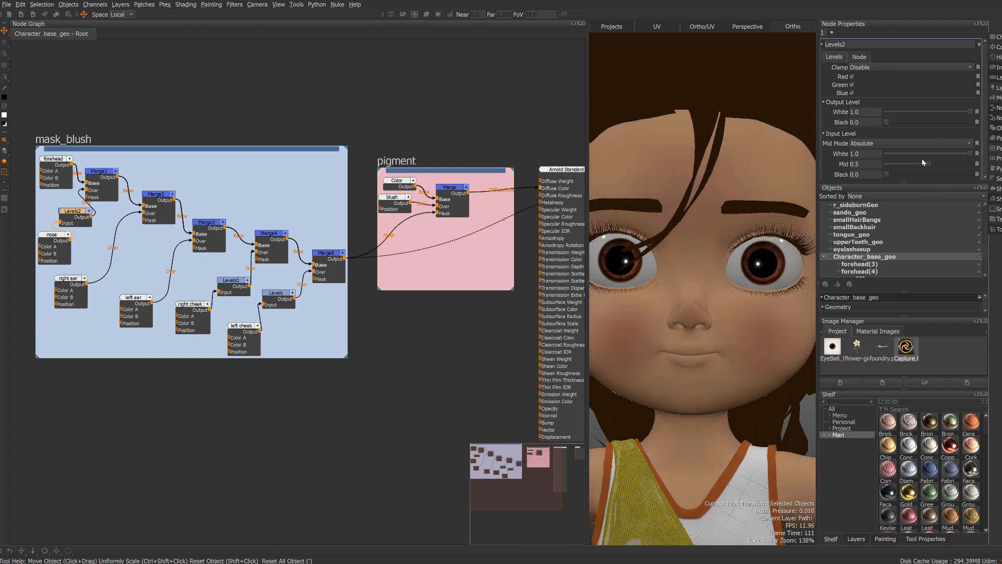
# - Lower the input Mid level of the nose's Levels node to 0.412 and inspect the face from several angles
pyautogui.moveTo(927, 163)
pyautogui.mouseDown()
pyautogui.moveTo(898, 165)
pyautogui.moveTo(919, 171)
pyautogui.mouseUp()
pyautogui.keyDown('alt'); pyautogui.moveTo(719, 290); pyautogui.dragTo(696, 290, button='right'); pyautogui.keyUp('alt')
pyautogui.moveTo(710, 290)
pyautogui.keyDown('alt'); pyautogui.mouseDown()
pyautogui.moveTo(692, 288)
pyautogui.moveTo(711, 286)
pyautogui.mouseUp(); pyautogui.keyUp('alt')
pyautogui.keyDown('alt'); pyautogui.moveTo(712, 285); pyautogui.dragTo(742, 322, button='right'); pyautogui.keyUp('alt')
pyautogui.moveTo(742, 323)
pyautogui.keyDown('alt'); pyautogui.mouseDown()
pyautogui.moveTo(722, 320)
pyautogui.moveTo(754, 317)
pyautogui.mouseUp(); pyautogui.keyUp('alt')
pyautogui.keyDown('alt'); pyautogui.moveTo(754, 318); pyautogui.dragTo(705, 305, button='right'); pyautogui.keyUp('alt')
pyautogui.keyDown('alt'); pyautogui.moveTo(706, 306); pyautogui.dragTo(691, 309); pyautogui.keyUp('alt')
pyautogui.keyDown('alt'); pyautogui.moveTo(692, 308); pyautogui.dragTo(714, 319, button='right'); pyautogui.keyUp('alt')
pyautogui.keyDown('alt'); pyautogui.moveTo(713, 319); pyautogui.dragTo(706, 312, button='middle'); pyautogui.keyUp('alt')
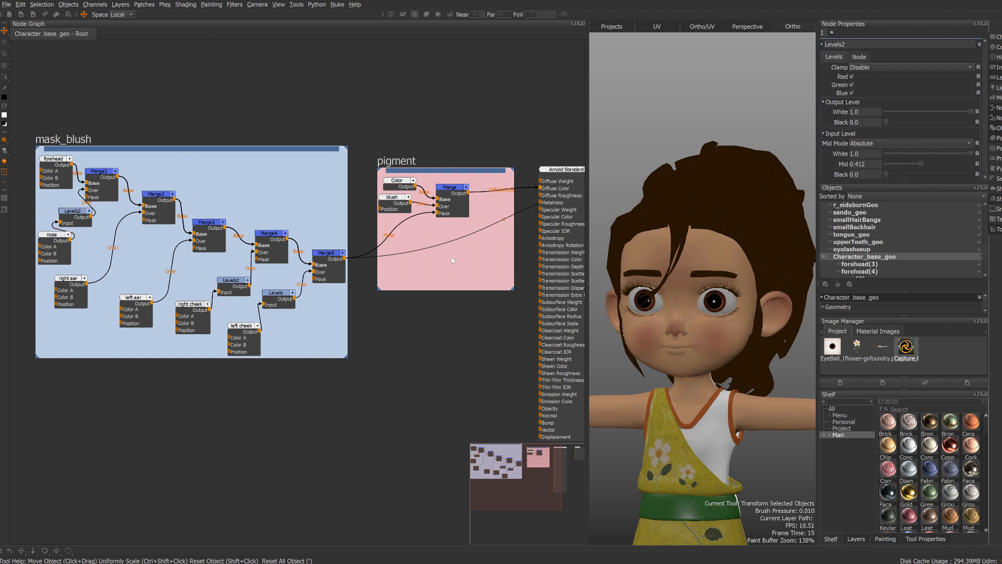
# - Add a Cloud node in the lower part of the pigment backdrop
pyautogui.press('Tab')
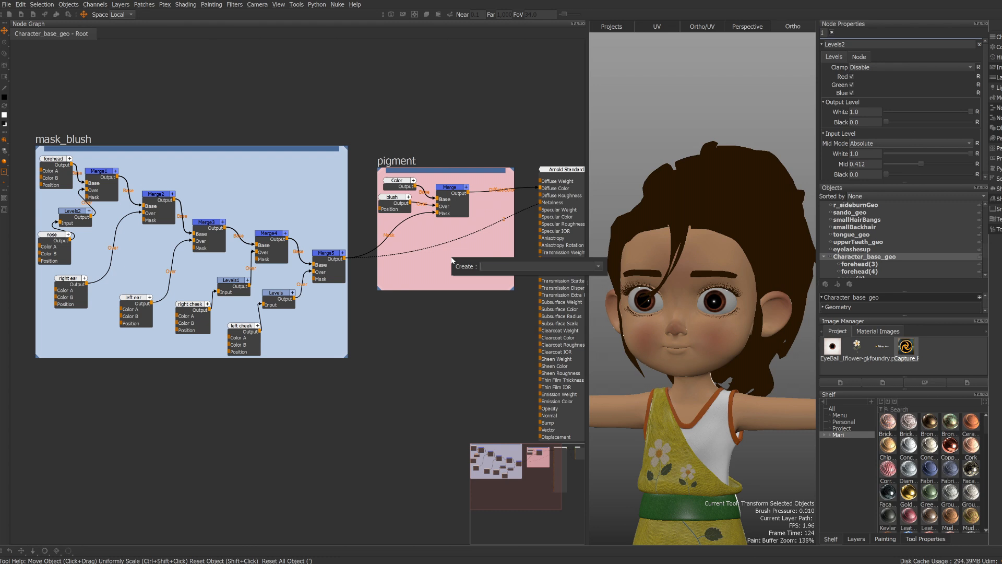
pyautogui.write('cloud')
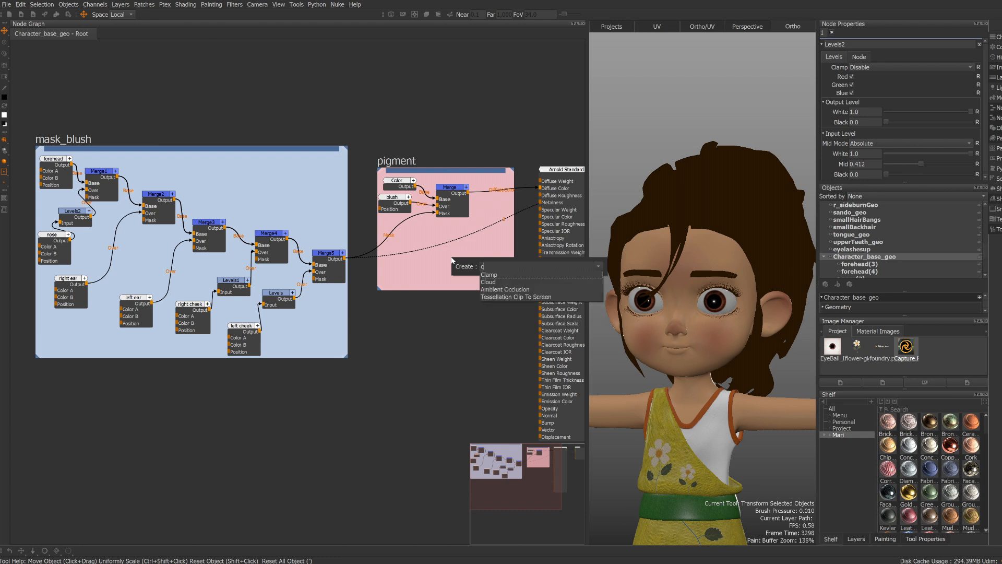
pyautogui.press('Return')
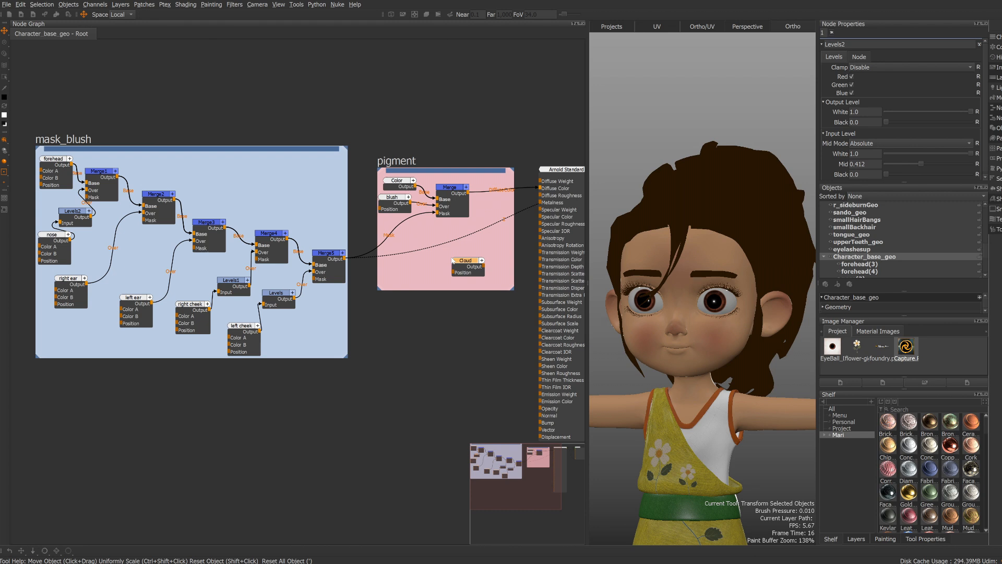
pyautogui.moveTo(472, 261); pyautogui.dragTo(440, 256)
# - Insert a Merge node between the pigment Merge and Diffuse Color, with the Cloud node feeding its Over input
pyautogui.click(471, 251)
pyautogui.press('Tab')
pyautogui.write('m')
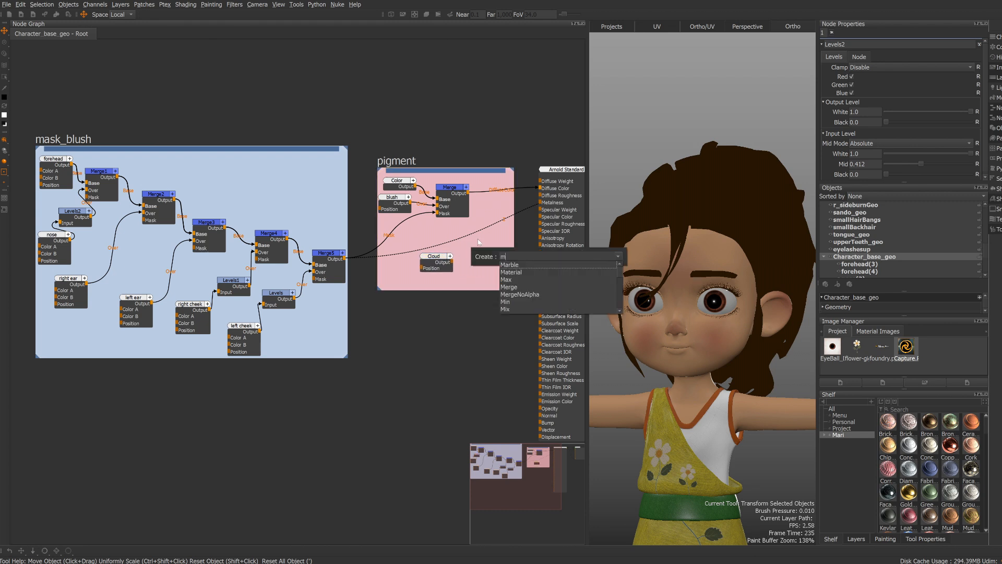
pyautogui.write('er')
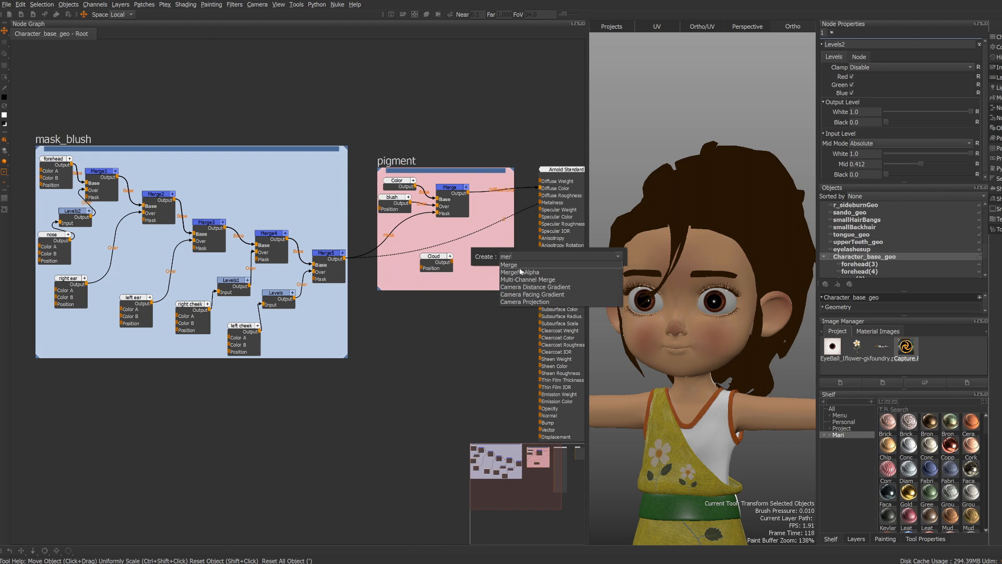
pyautogui.click(513, 265)
pyautogui.moveTo(484, 252); pyautogui.dragTo(495, 194)
pyautogui.moveTo(453, 265); pyautogui.dragTo(429, 260)
pyautogui.doubleClick(429, 261)
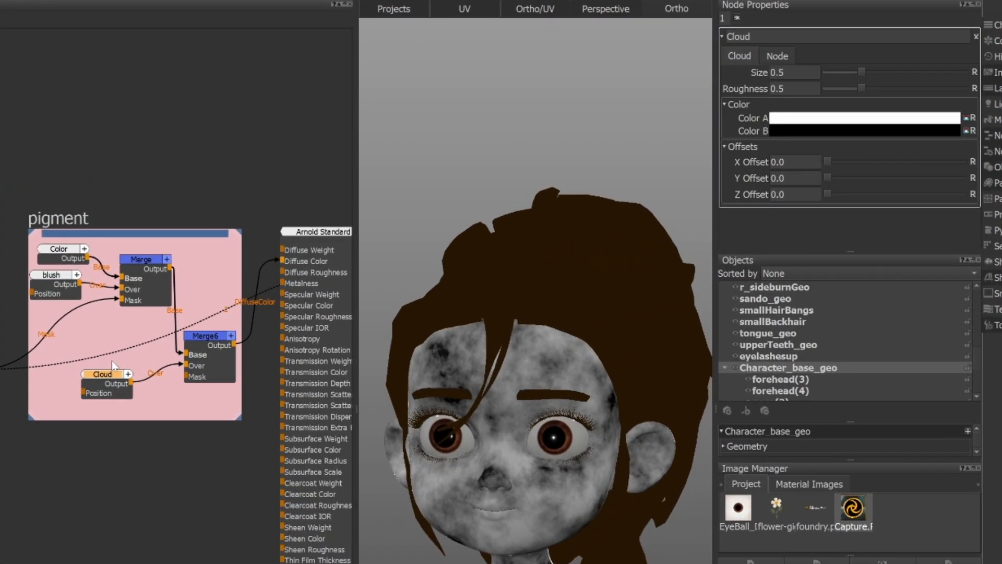
# - Set the cloud's Merge node to Multiply mode with an Amount of 0.1
pyautogui.doubleClick(207, 335)
pyautogui.click(927, 73)
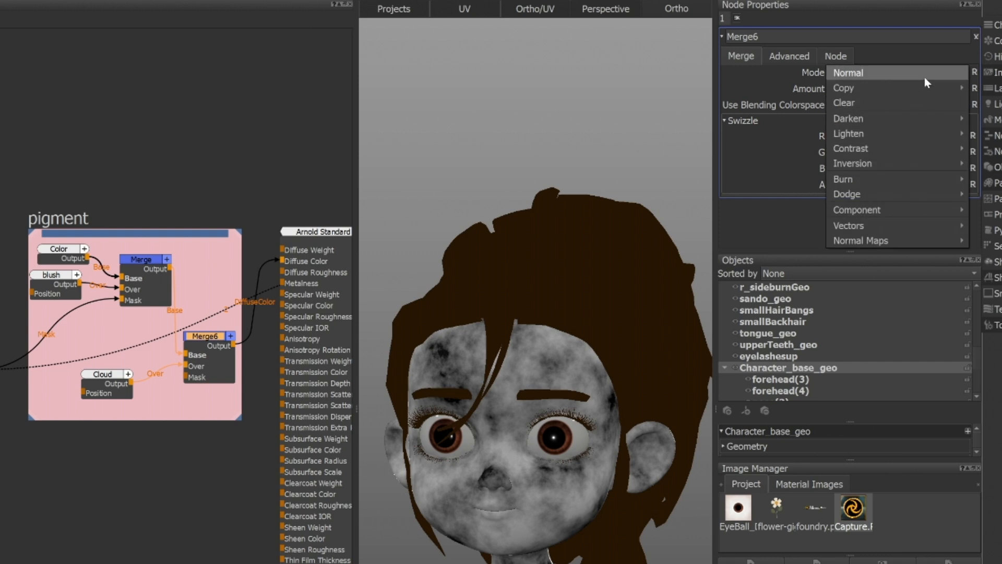
pyautogui.moveTo(880, 119)
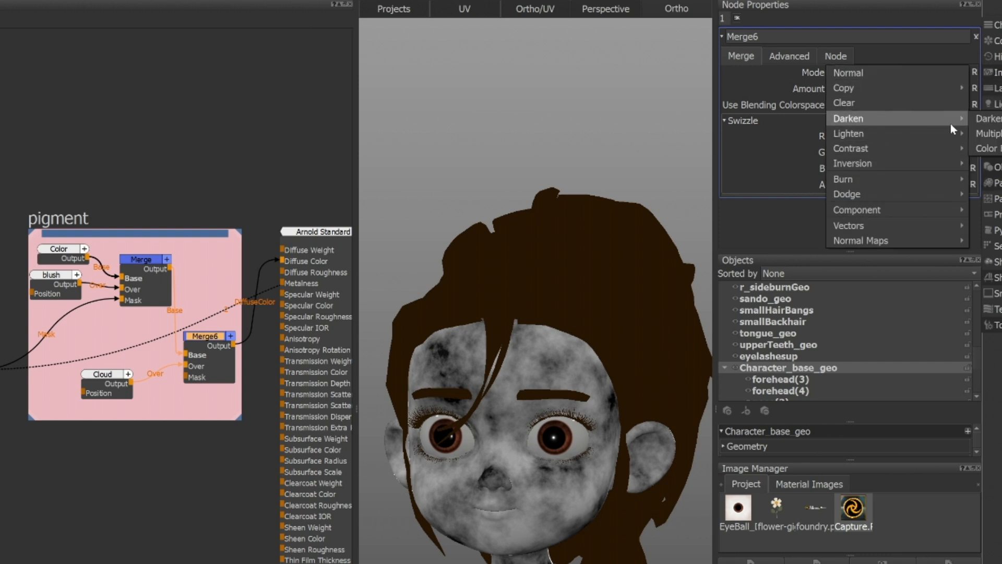
pyautogui.click(987, 133)
pyautogui.moveTo(964, 89); pyautogui.dragTo(894, 91)
pyautogui.click(868, 87)
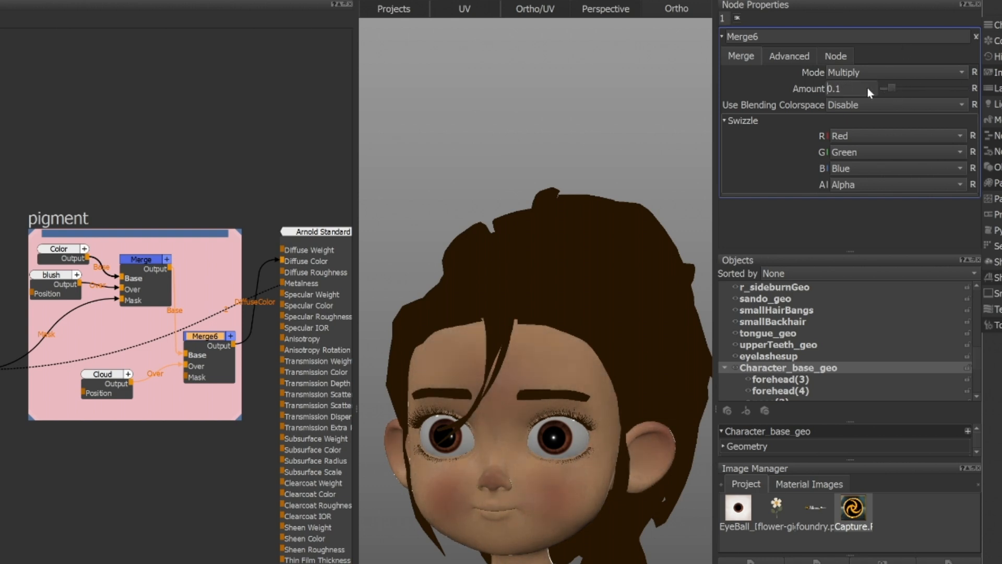
# - Set the pigment Cloud node's Roughness to 0.25 and inspect the skin variation up close
pyautogui.click(107, 376)
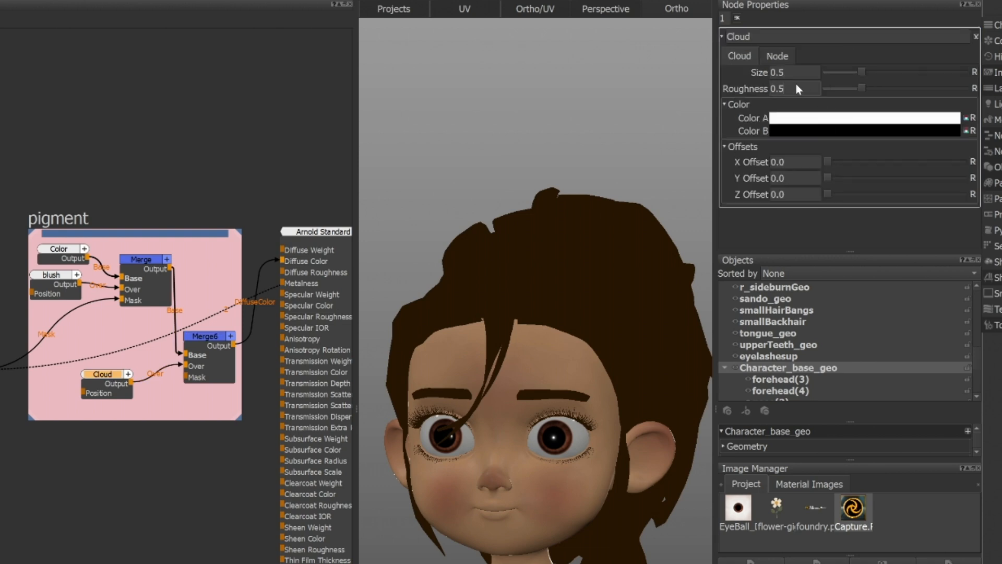
pyautogui.press('Return')
pyautogui.scroll(6, 508, 421)
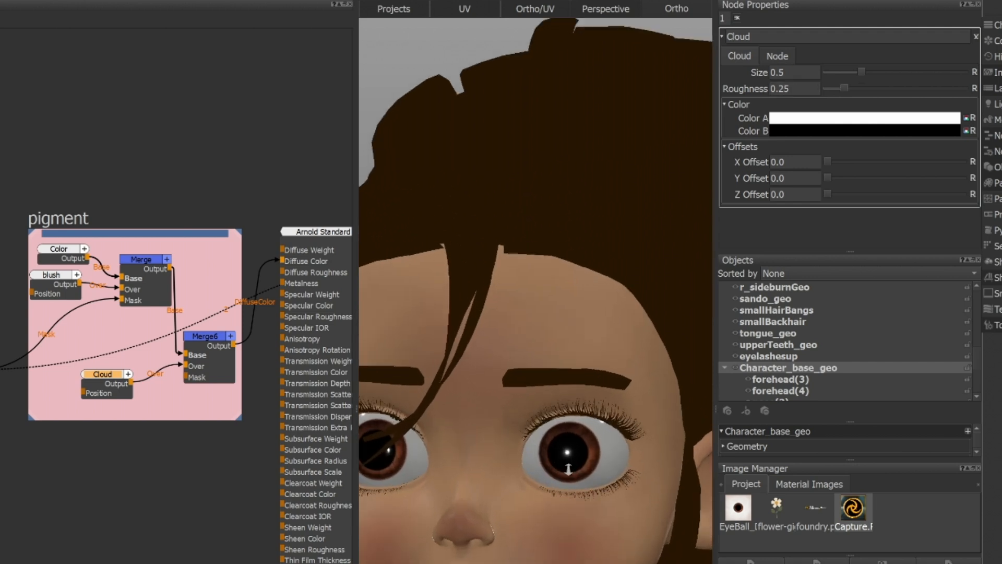
pyautogui.scroll(-6, 475, 489)
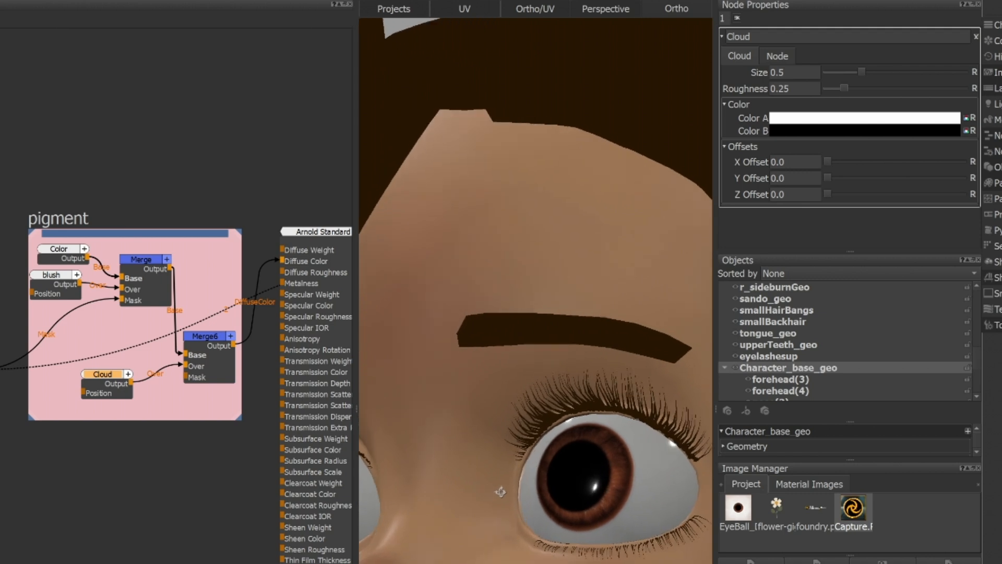
pyautogui.keyDown('alt'); pyautogui.moveTo(541, 474); pyautogui.dragTo(543, 433); pyautogui.keyUp('alt')
pyautogui.keyDown('alt'); pyautogui.moveTo(543, 433); pyautogui.dragTo(544, 429, button='middle'); pyautogui.keyUp('alt')
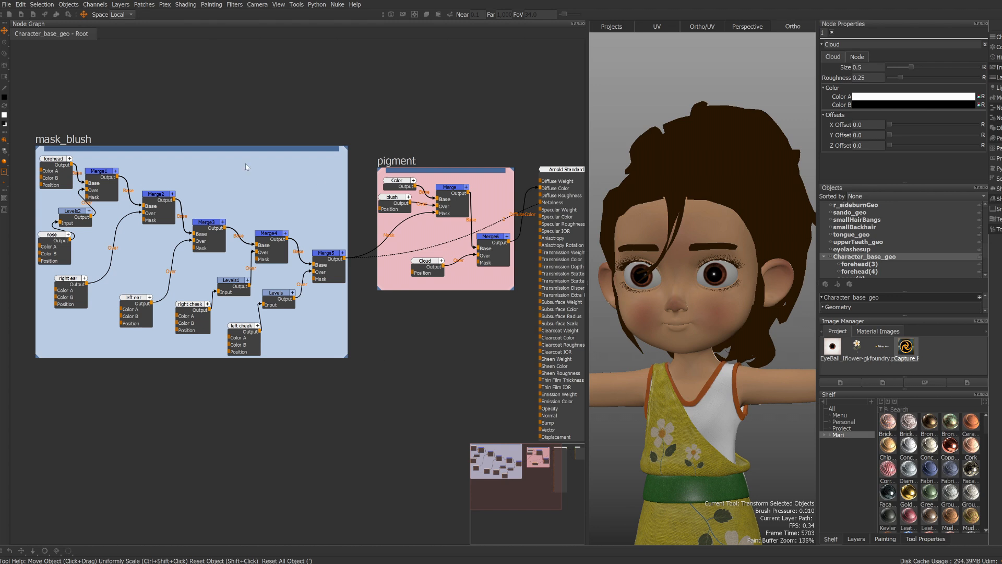
# - Shift the mask_blush and pigment backdrops away from the Arnold Standard node to make room in the graph
pyautogui.moveTo(258, 153); pyautogui.dragTo(217, 148)
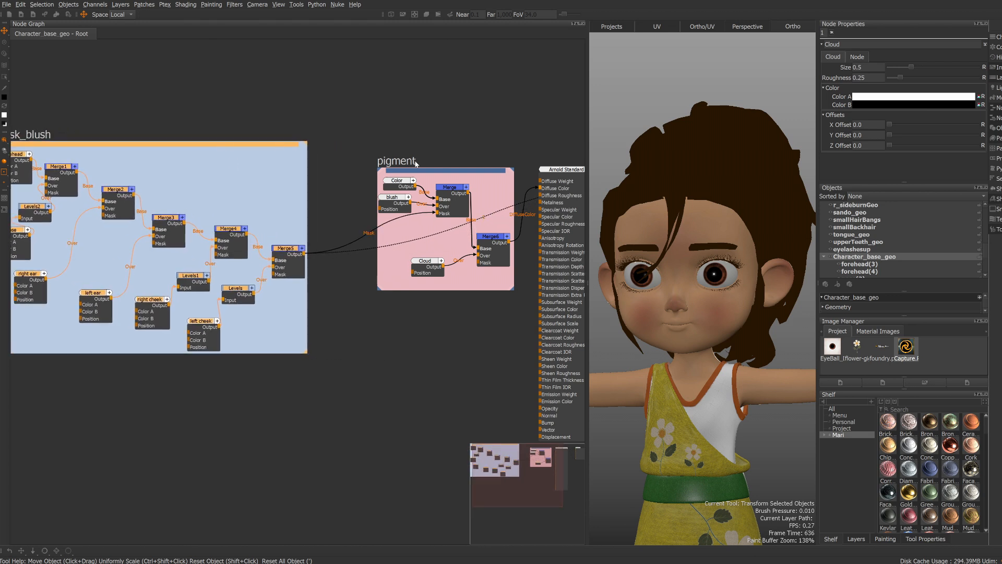
pyautogui.moveTo(420, 172); pyautogui.dragTo(374, 172)
pyautogui.scroll(2, 371, 368)
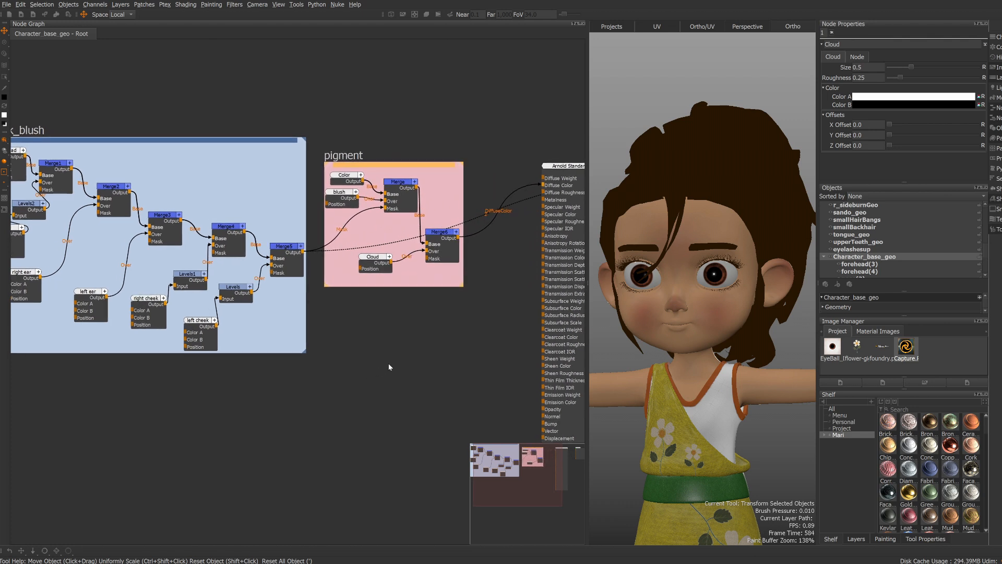
pyautogui.moveTo(386, 358); pyautogui.dragTo(443, 354, button='middle')
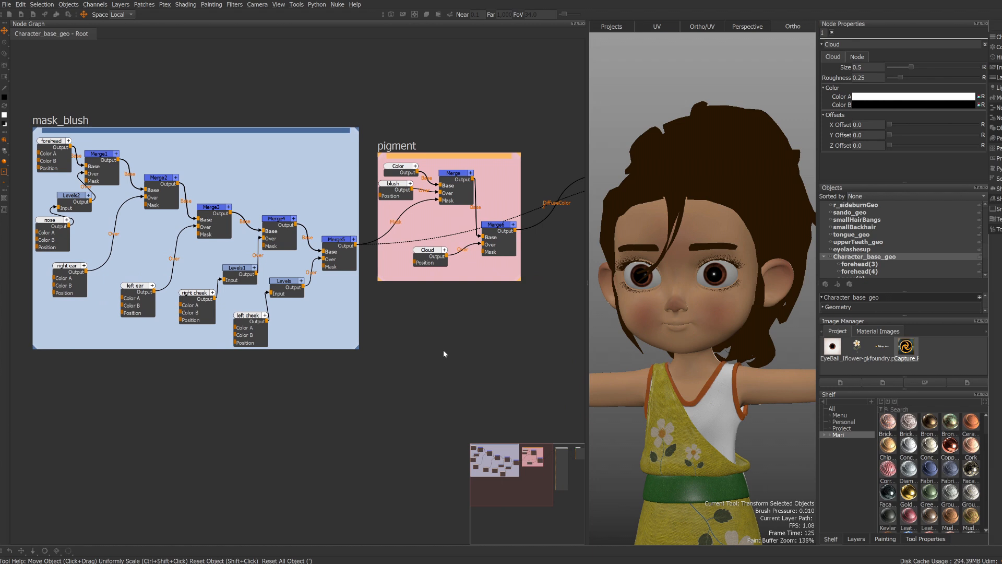
# - Add a second Cloud node in the empty area below the pigment backdrop
pyautogui.press('Tab')
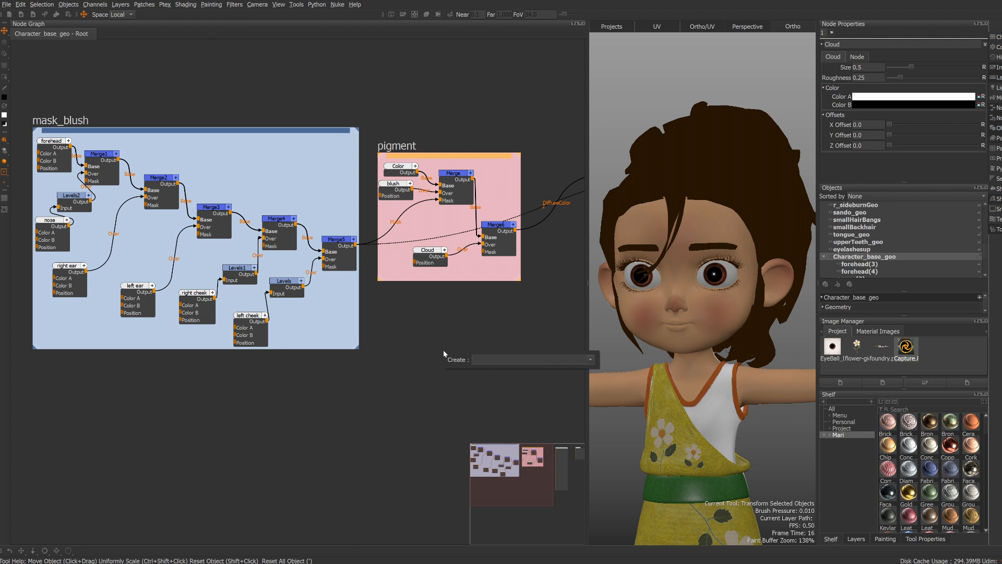
pyautogui.write('clo')
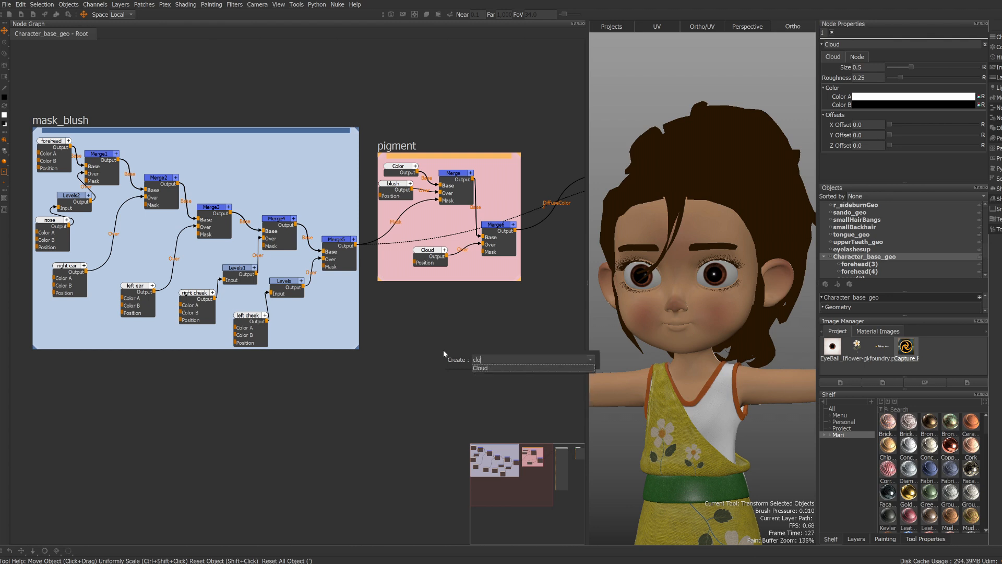
pyautogui.press('Return')
pyautogui.moveTo(455, 395); pyautogui.dragTo(375, 366, button='middle')
pyautogui.scroll(4, 375, 365)
pyautogui.moveTo(289, 339); pyautogui.dragTo(254, 342)
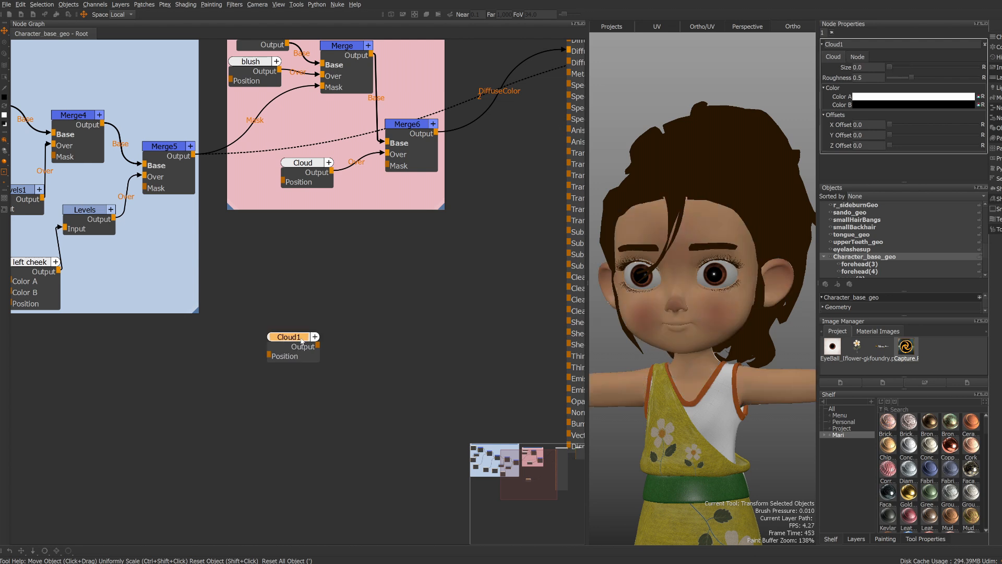
# - Preview the new Cloud node on the character and set its Size to 0.18 and Roughness to 0
pyautogui.doubleClick(308, 338)
pyautogui.press('1')
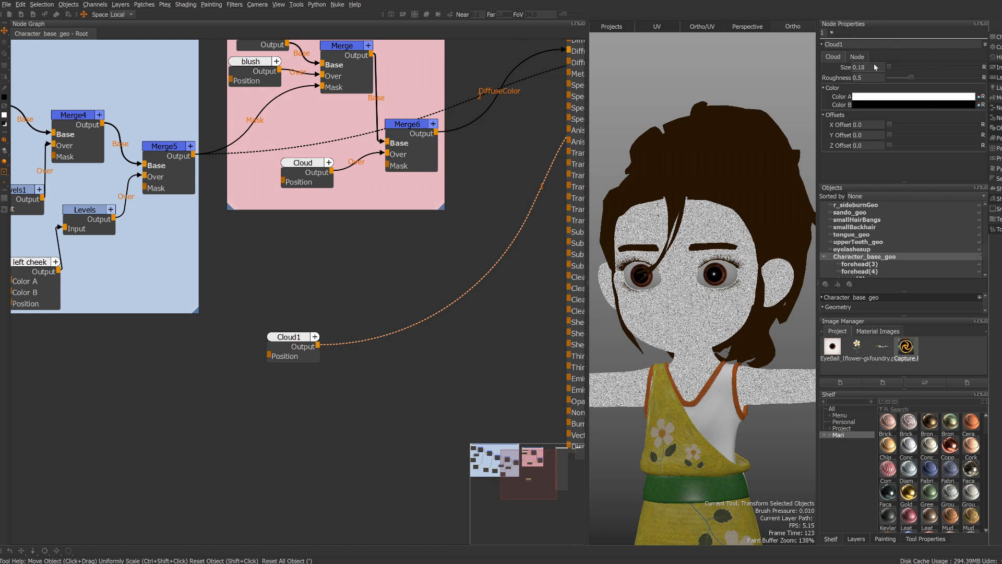
pyautogui.click(871, 79)
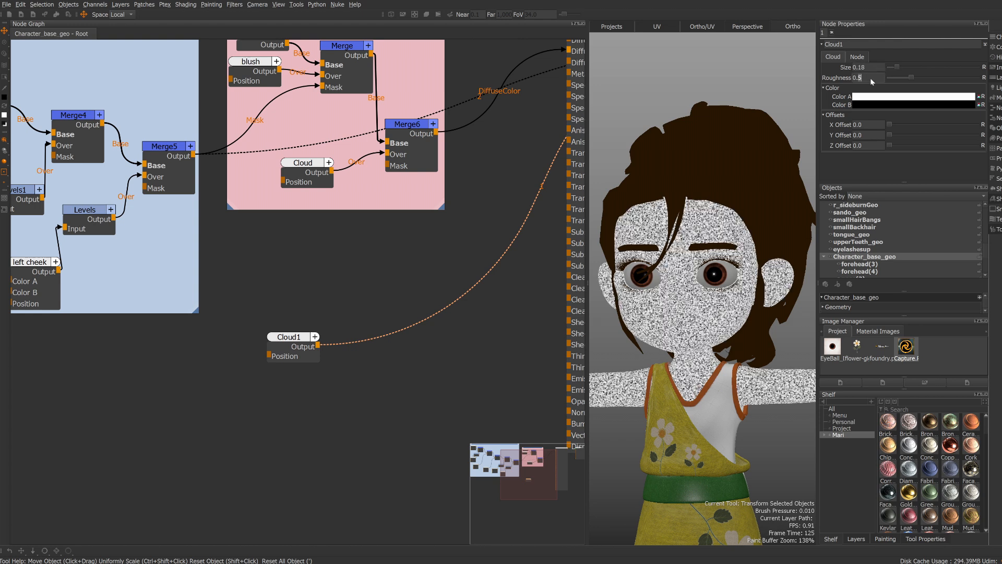
pyautogui.write('0')
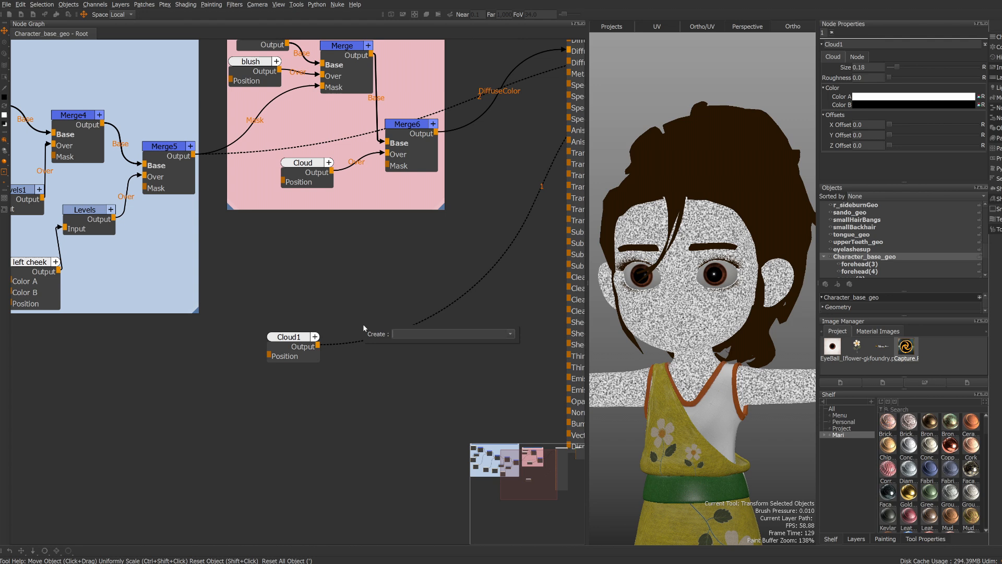
# - Feed Cloud1 into a new Levels node, set its input White to 0.0 and Black to 0.07, and inspect the specks up close
pyautogui.press('Return')
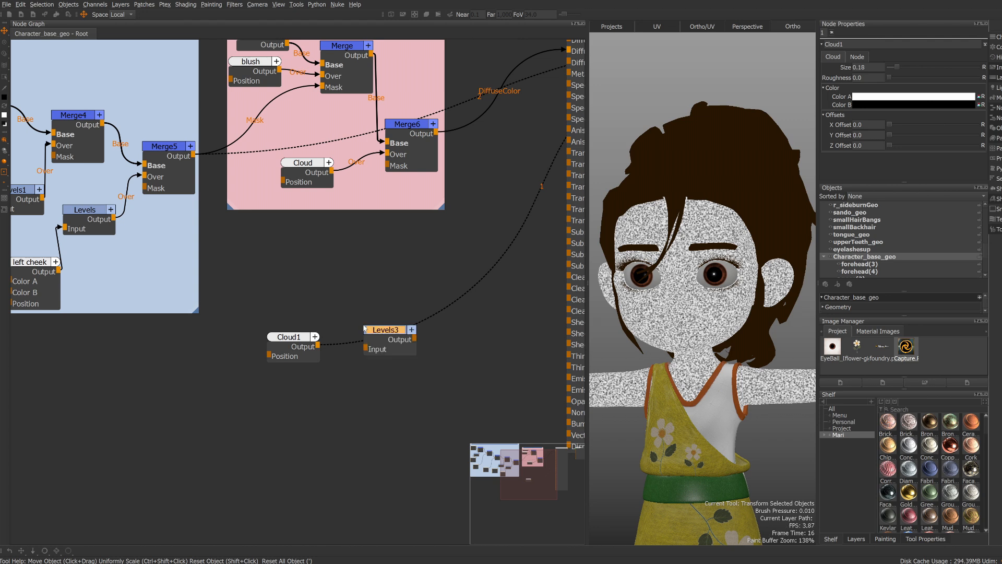
pyautogui.moveTo(374, 332); pyautogui.dragTo(374, 352)
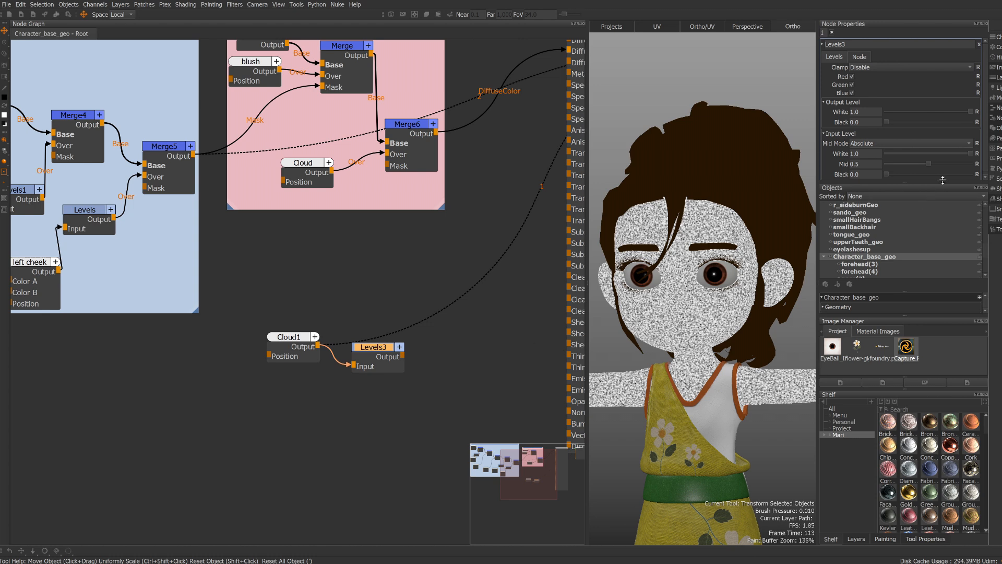
pyautogui.moveTo(969, 155); pyautogui.dragTo(981, 184)
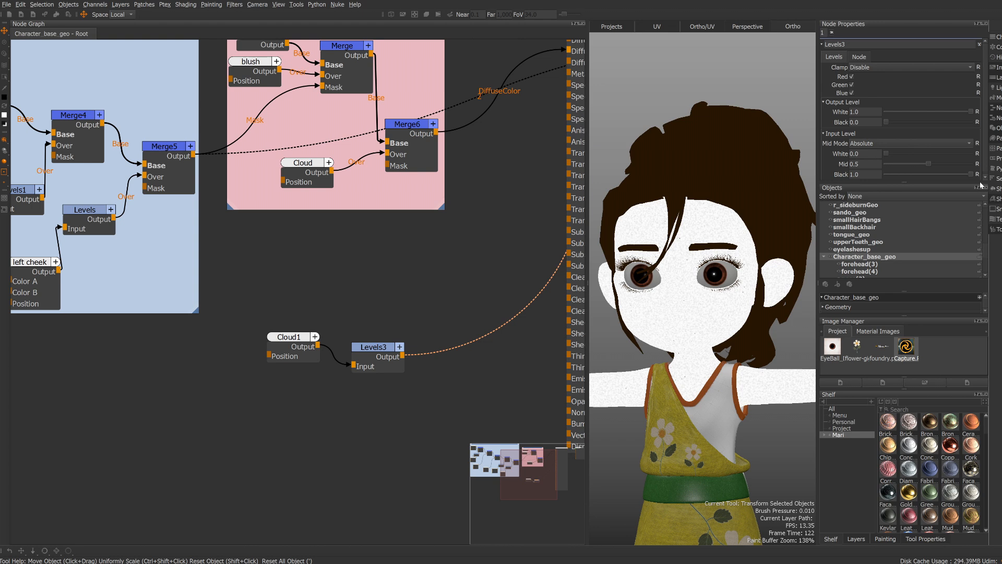
pyautogui.moveTo(969, 174); pyautogui.dragTo(889, 178)
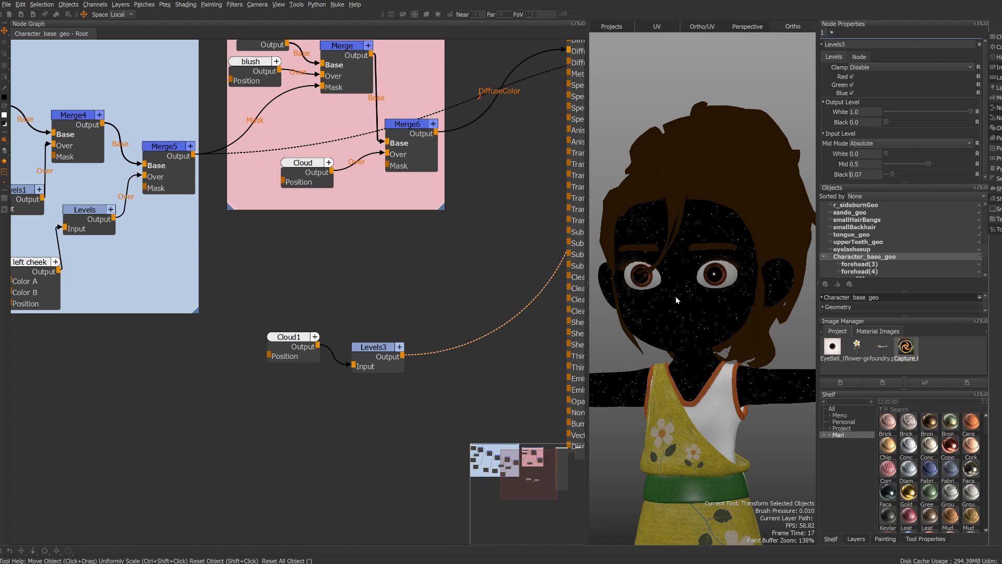
pyautogui.scroll(10, 675, 295)
pyautogui.keyDown('alt'); pyautogui.moveTo(647, 328); pyautogui.dragTo(741, 299, button='middle'); pyautogui.keyUp('alt')
pyautogui.keyDown('alt'); pyautogui.moveTo(741, 299); pyautogui.dragTo(704, 306, button='right'); pyautogui.keyUp('alt')
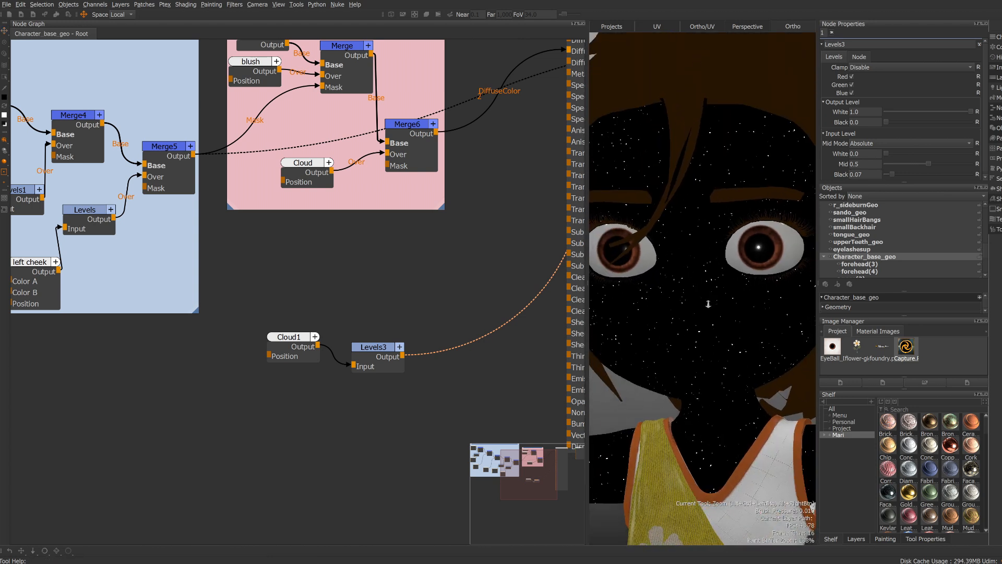
# - Add an Invert node after Levels3, line up the three nodes, and preview the inverted specks on the character
pyautogui.moveTo(373, 348); pyautogui.dragTo(373, 330)
pyautogui.moveTo(291, 342); pyautogui.dragTo(284, 334)
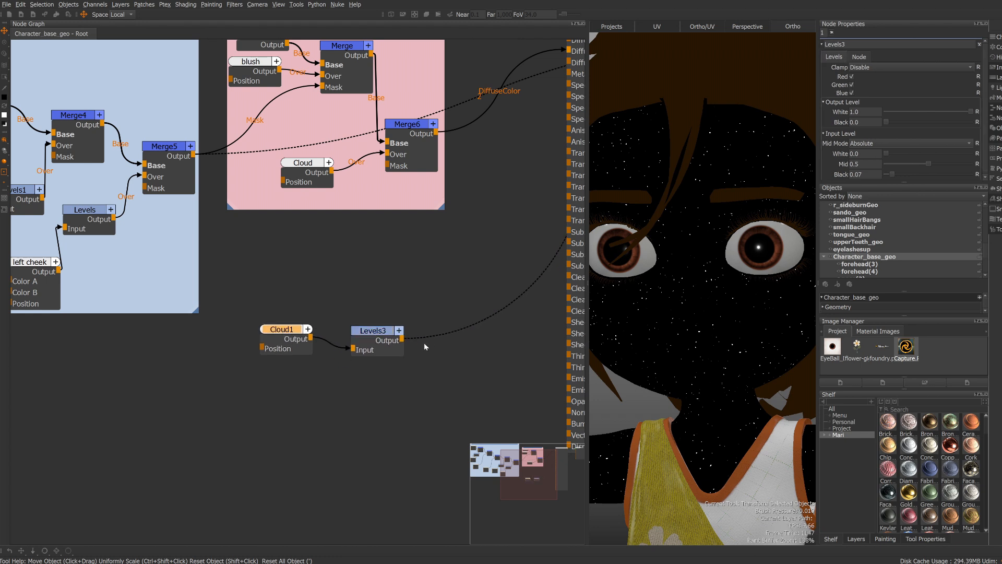
pyautogui.click(439, 350)
pyautogui.press('Tab')
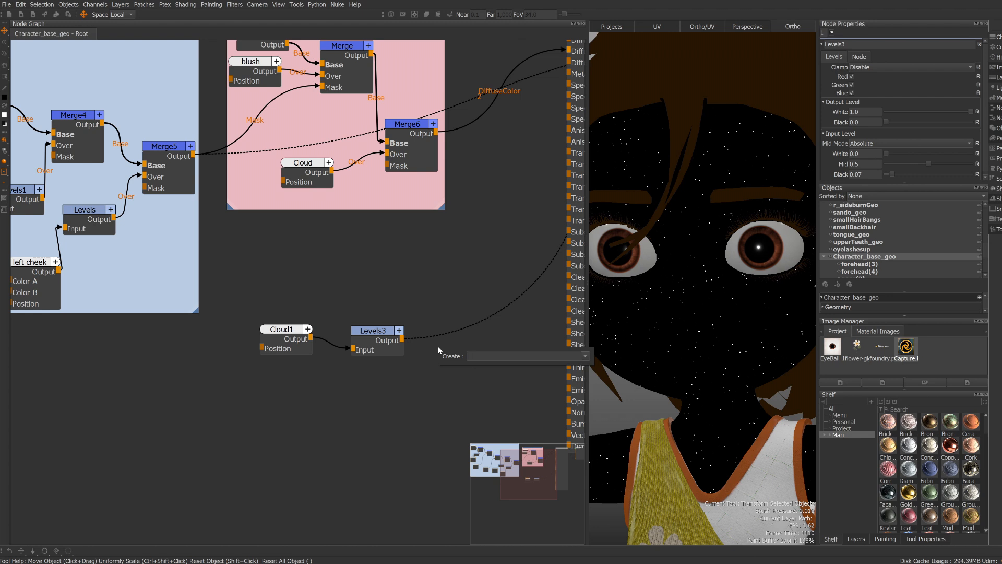
pyautogui.write('invert')
pyautogui.press('Return')
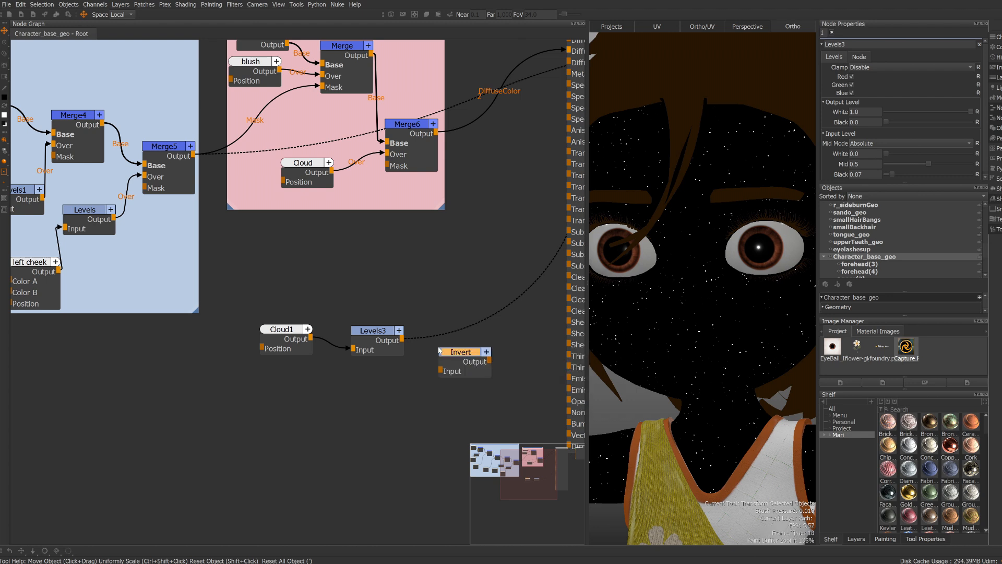
pyautogui.moveTo(452, 354); pyautogui.dragTo(462, 331)
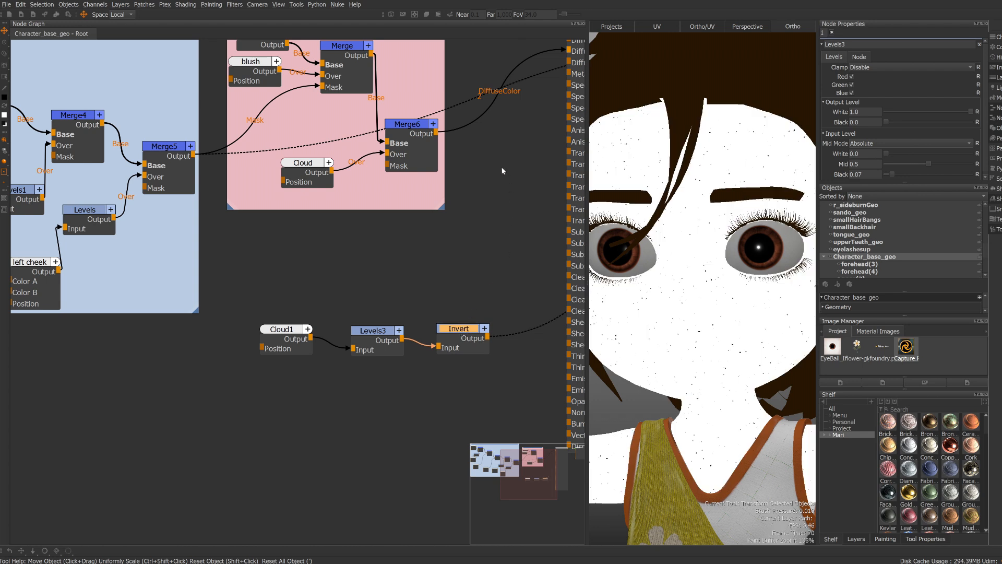
# - Insert a Merge node between Merge6 and the shader's diffuse color, and connect the Invert output to its Over input
pyautogui.click(426, 127)
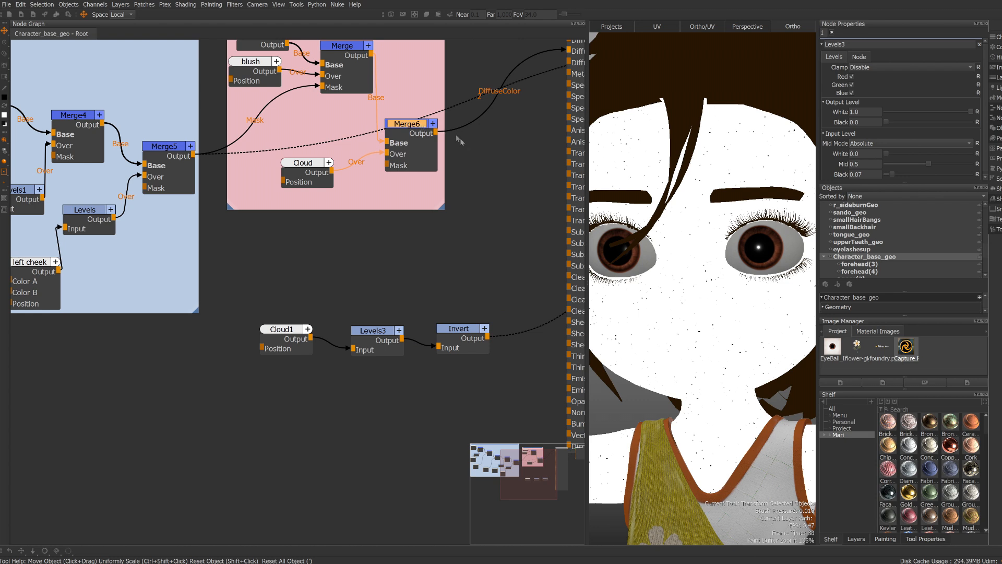
pyautogui.press('m')
pyautogui.moveTo(502, 134); pyautogui.dragTo(506, 202)
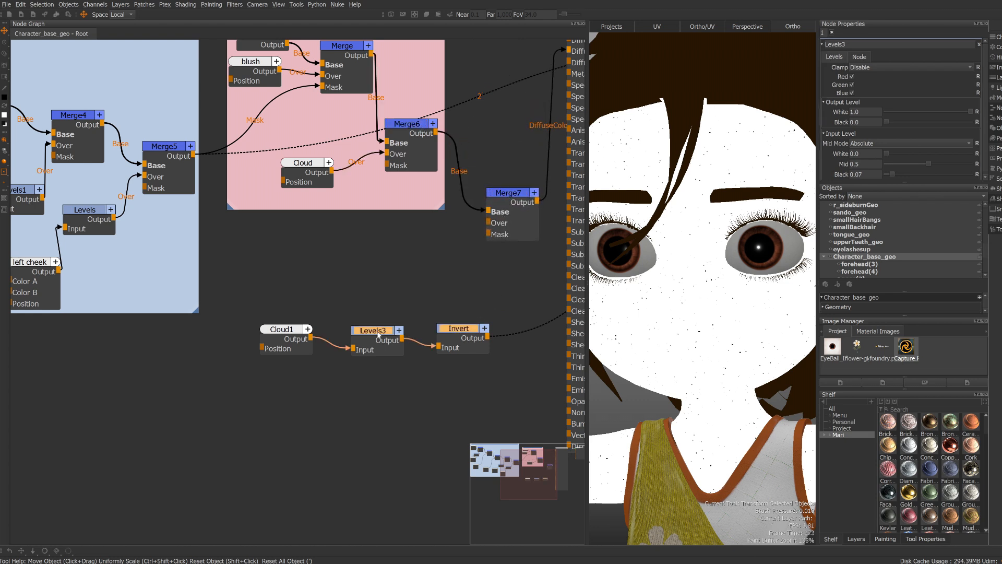
pyautogui.moveTo(367, 336); pyautogui.dragTo(244, 355)
pyautogui.moveTo(364, 354); pyautogui.dragTo(489, 223)
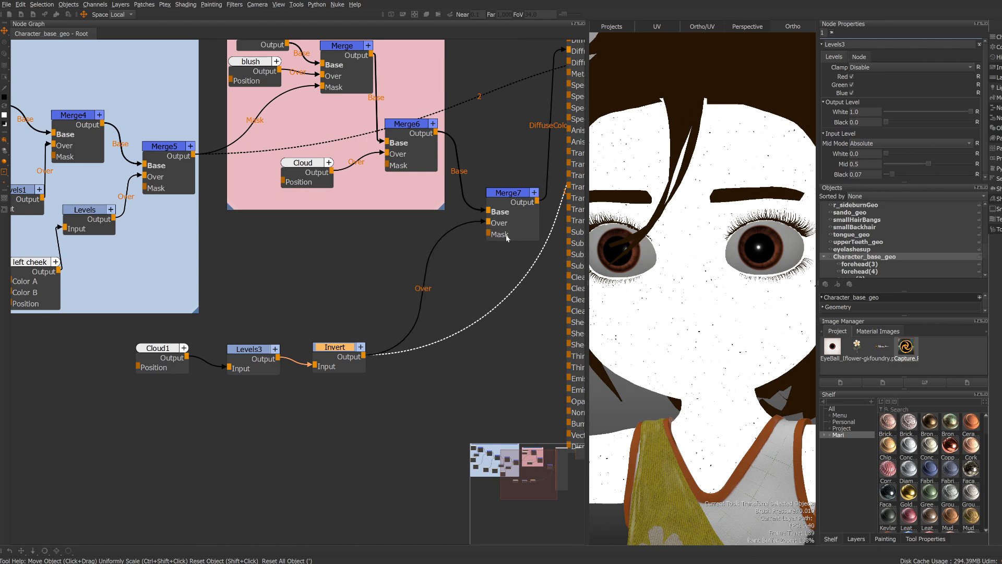
# - Set Merge7's blend mode to Multiply and preview its output on the character
pyautogui.click(510, 194)
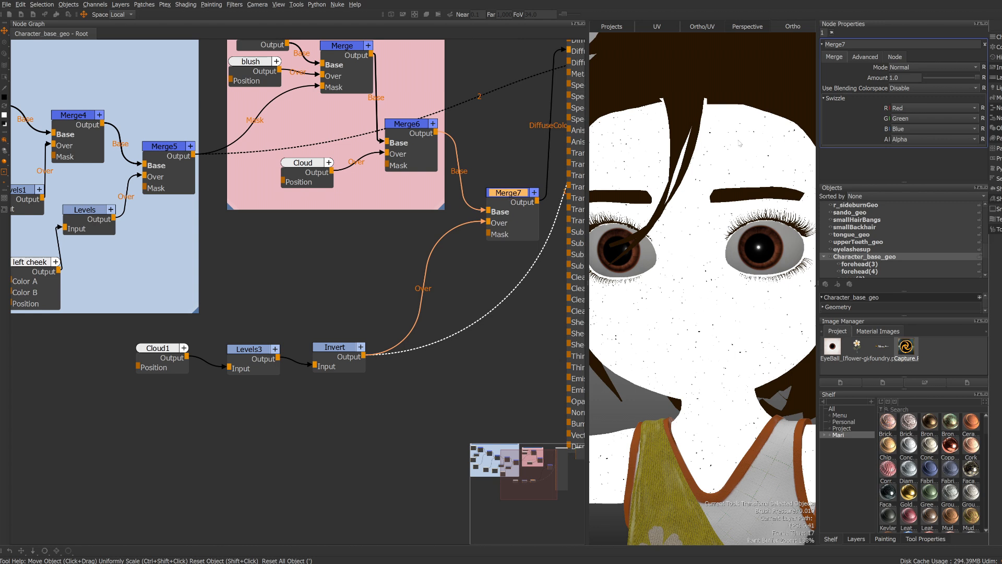
pyautogui.click(958, 67)
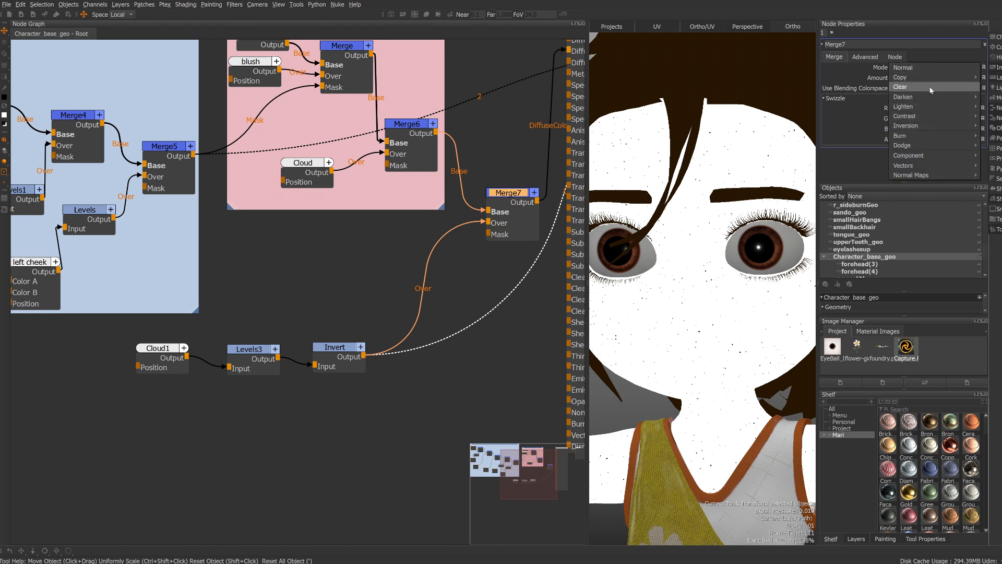
pyautogui.moveTo(929, 96)
pyautogui.click(993, 111)
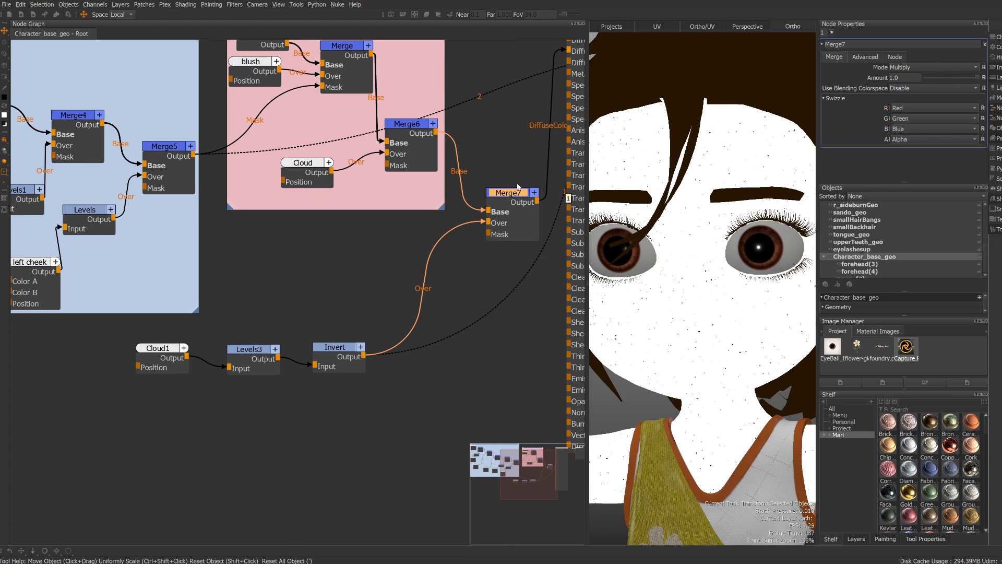
pyautogui.press('1')
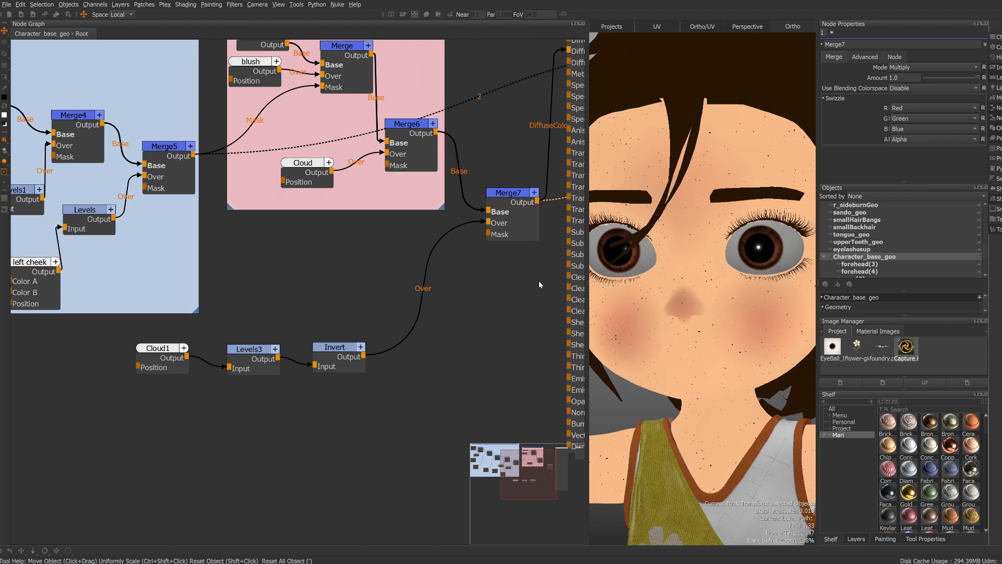
# - Set Merge7's Amount to 0.7
pyautogui.click(510, 191)
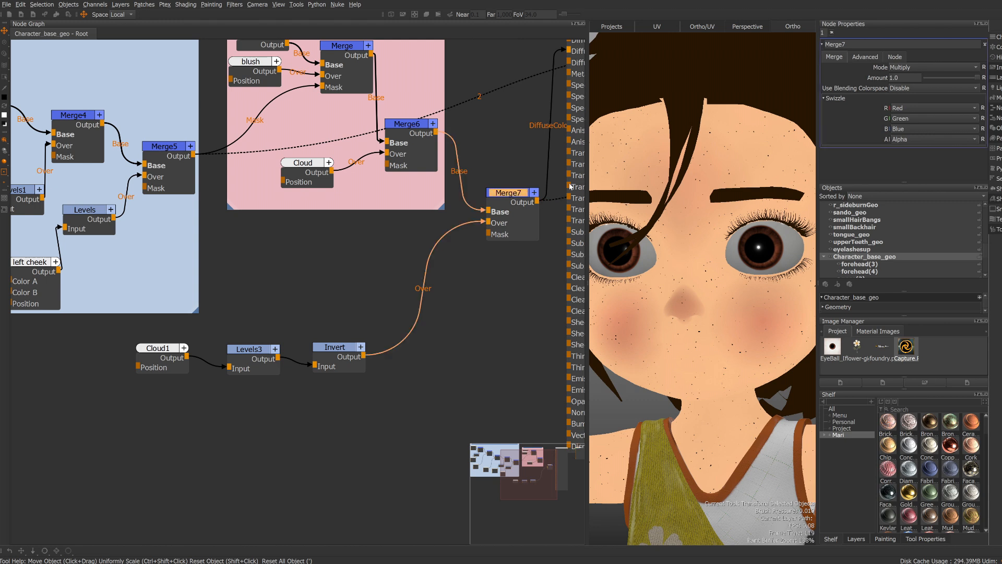
pyautogui.moveTo(977, 78); pyautogui.dragTo(952, 80)
pyautogui.press('BackSpace')
pyautogui.press('BackSpace')
pyautogui.write('7')
pyautogui.press('Return')
# - Add an 8192 x 8192, 16bit (Half) Paint node filled with opaque black below the Invert node
pyautogui.click(419, 371)
pyautogui.press('Tab')
pyautogui.write('pai')
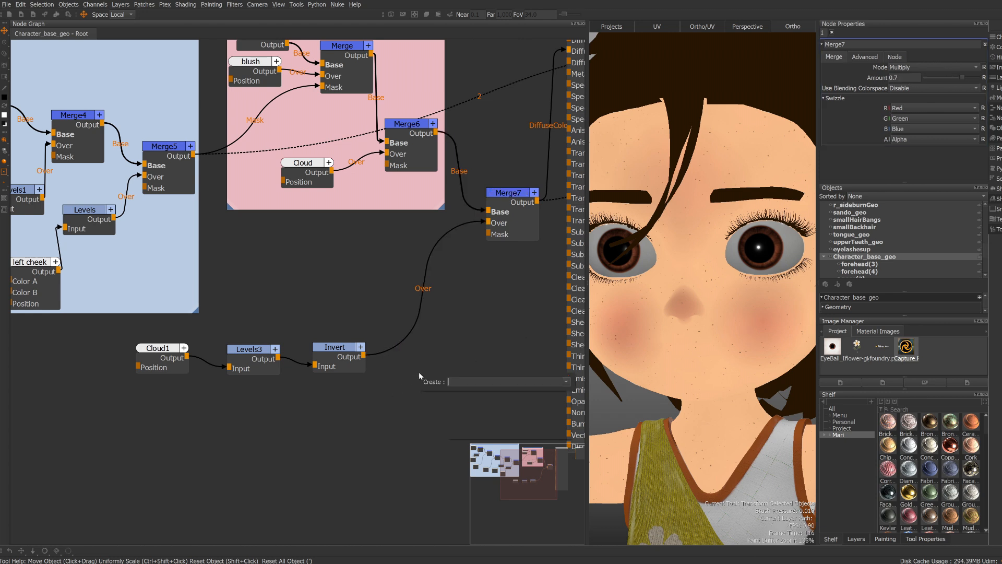
pyautogui.press('Return')
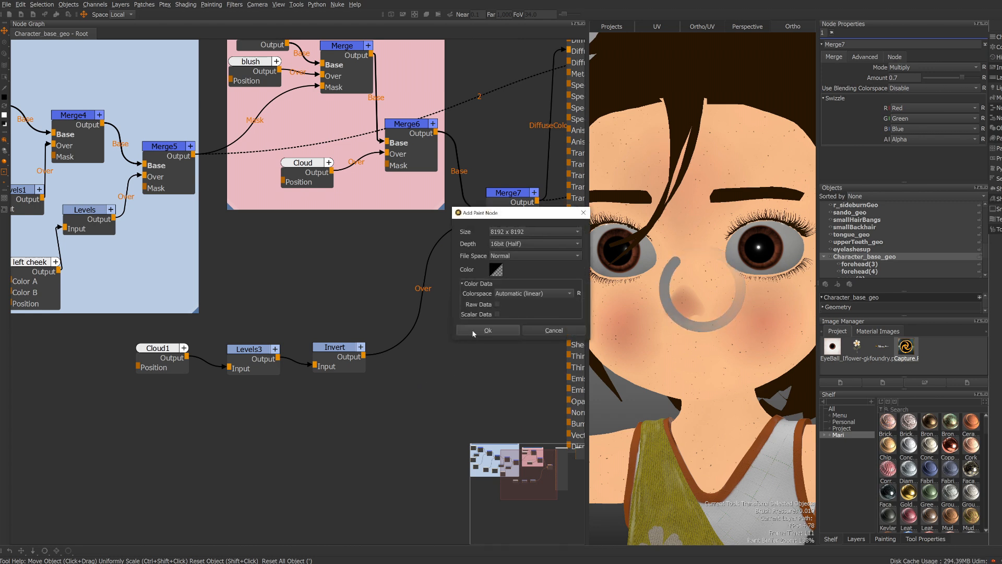
pyautogui.click(497, 271)
pyautogui.click(241, 309)
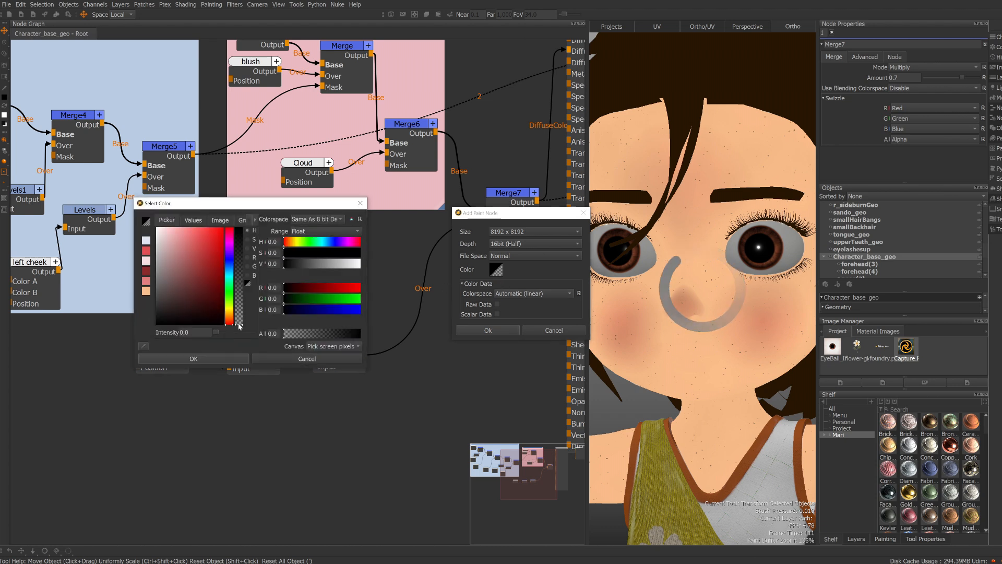
pyautogui.moveTo(239, 309); pyautogui.dragTo(241, 223)
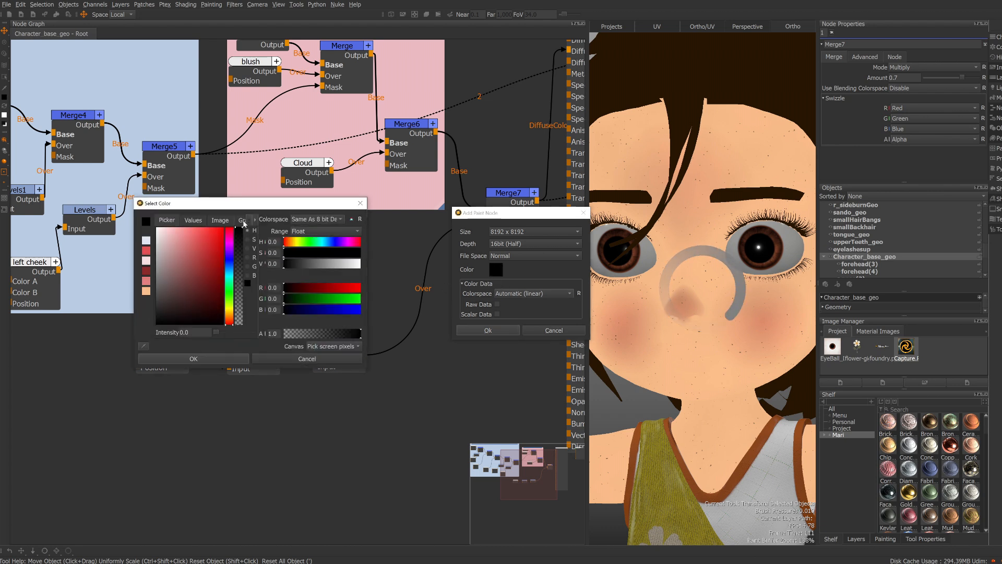
pyautogui.click(224, 360)
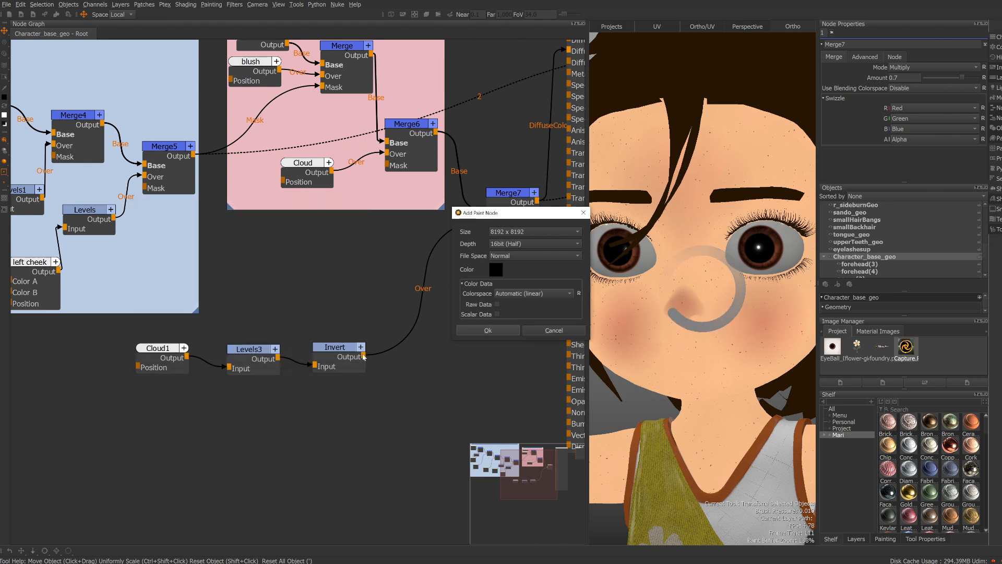
pyautogui.click(491, 331)
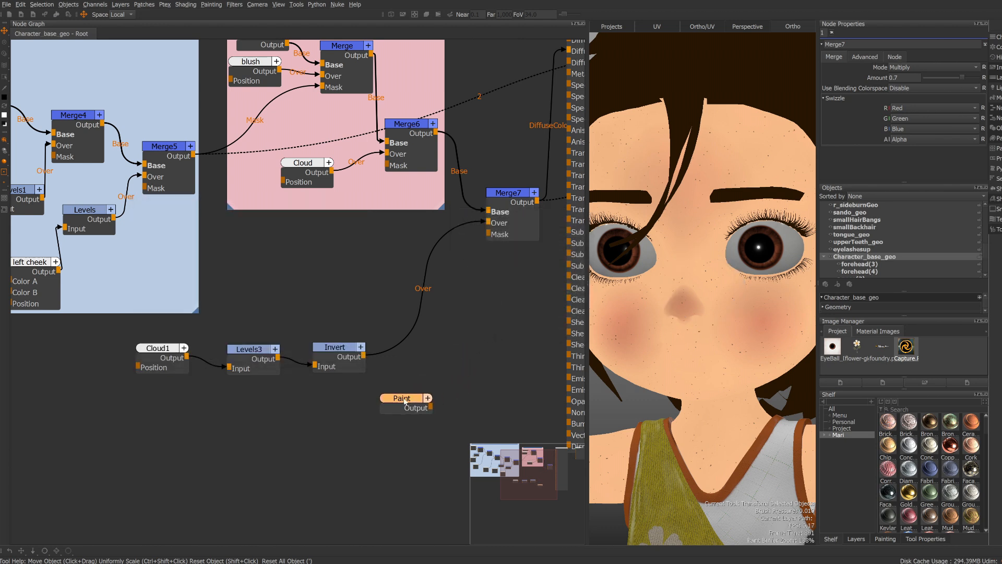
# - Connect the Paint node to Merge7's Mask and paint white freckle areas around the nose with a brush of radius 58
pyautogui.moveTo(418, 410); pyautogui.dragTo(490, 234)
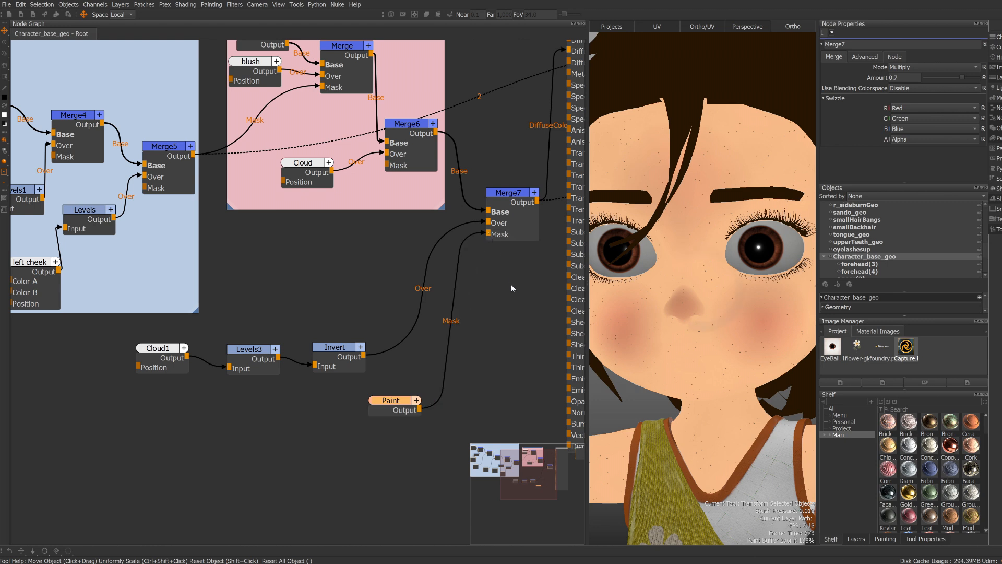
pyautogui.press('p')
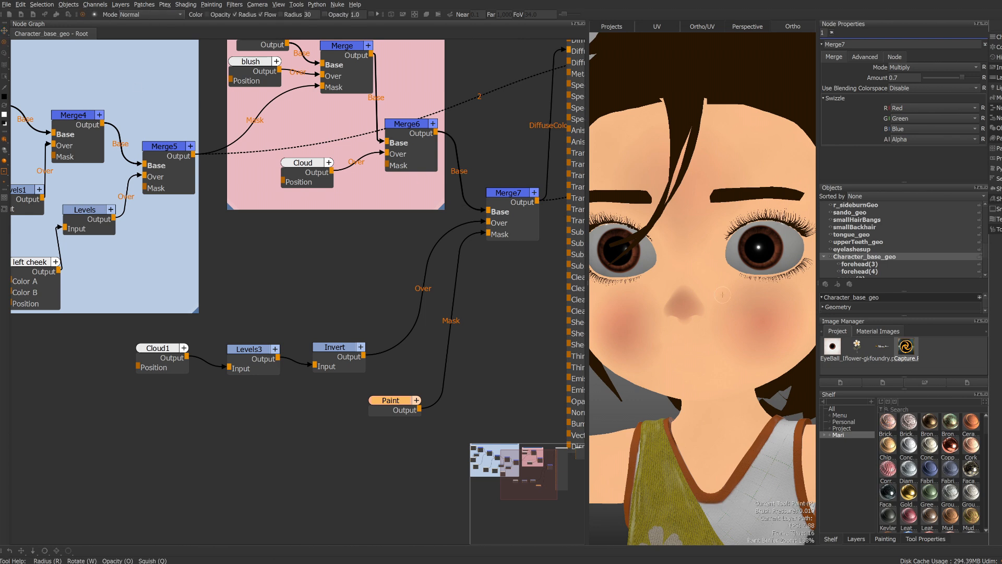
pyautogui.moveTo(686, 286); pyautogui.dragTo(702, 285)
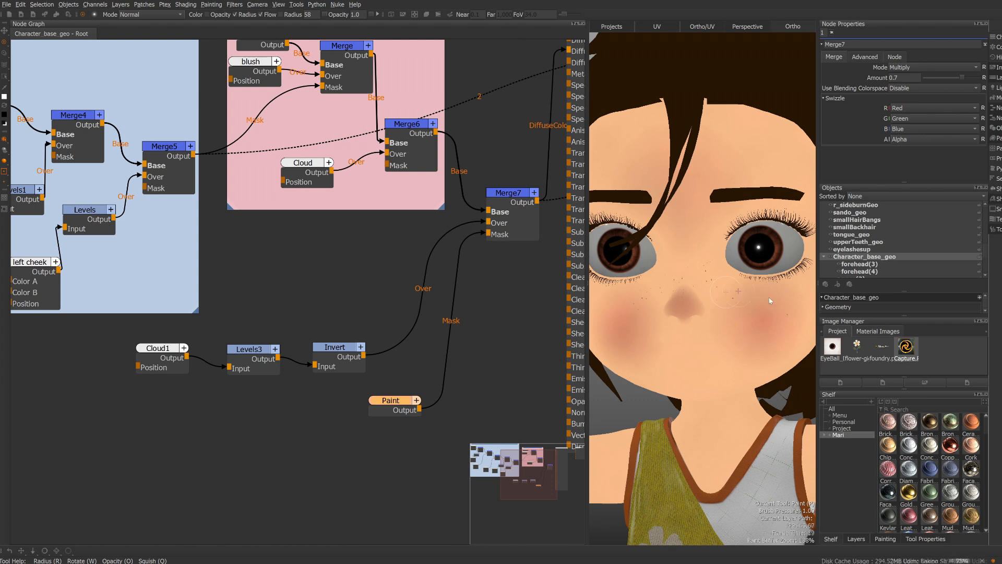
# - Preview the full Arnold shader and examine the masked freckles around the nose and cheeks from several distances and angles
pyautogui.moveTo(770, 300)
pyautogui.keyDown('alt'); pyautogui.mouseDown()
pyautogui.moveTo(799, 288)
pyautogui.moveTo(781, 292)
pyautogui.mouseUp(); pyautogui.keyUp('alt')
pyautogui.keyDown('alt'); pyautogui.moveTo(757, 303); pyautogui.dragTo(673, 365, button='right'); pyautogui.keyUp('alt')
pyautogui.moveTo(673, 368)
pyautogui.keyDown('alt'); pyautogui.mouseDown()
pyautogui.moveTo(661, 374)
pyautogui.moveTo(697, 371)
pyautogui.mouseUp(); pyautogui.keyUp('alt')
pyautogui.keyDown('alt'); pyautogui.moveTo(697, 372); pyautogui.dragTo(722, 396, button='right'); pyautogui.keyUp('alt')
pyautogui.keyDown('alt'); pyautogui.moveTo(723, 397); pyautogui.dragTo(666, 345, button='middle'); pyautogui.keyUp('alt')
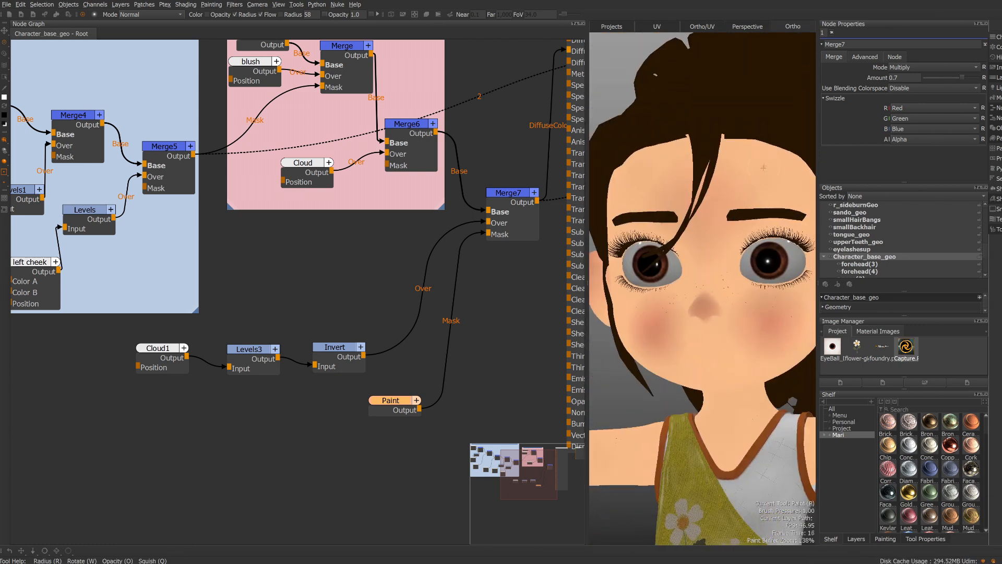
pyautogui.keyDown('alt'); pyautogui.moveTo(722, 292); pyautogui.dragTo(722, 310, button='right'); pyautogui.keyUp('alt')
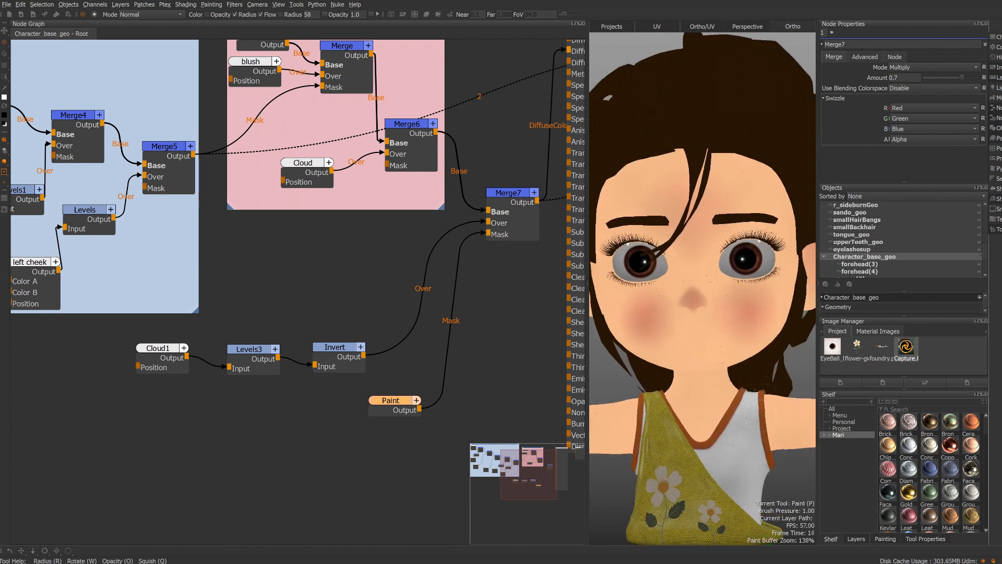
pyautogui.hotkey('ctrl', 'z')
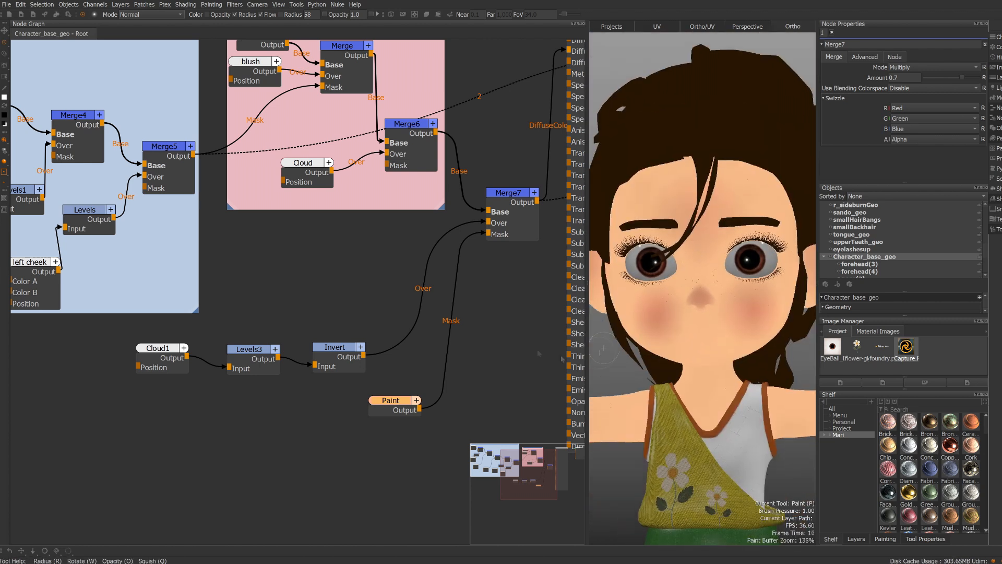
pyautogui.scroll(-3, 579, 75)
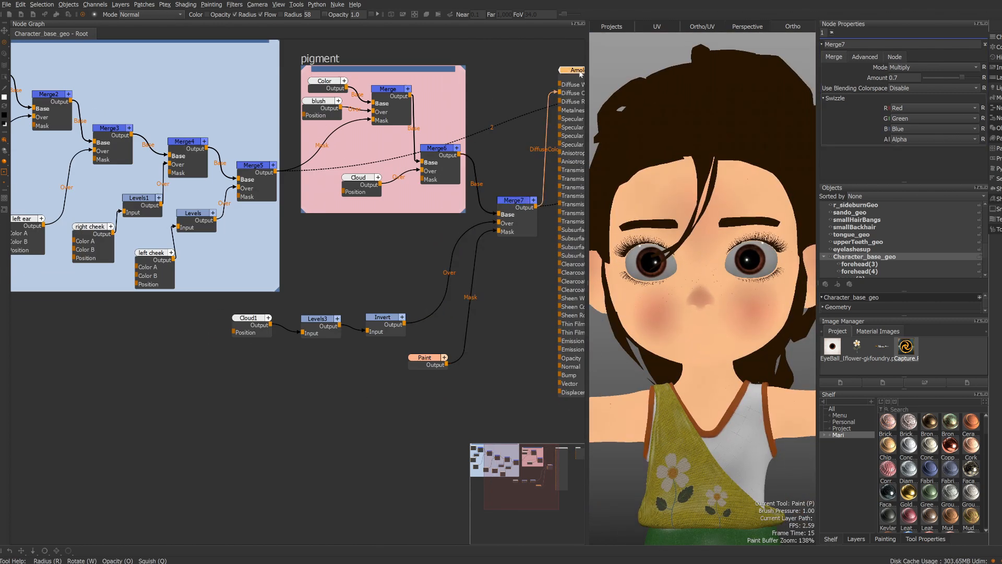
pyautogui.keyDown('alt'); pyautogui.moveTo(697, 232); pyautogui.dragTo(697, 313, button='right'); pyautogui.keyUp('alt')
pyautogui.keyDown('alt'); pyautogui.moveTo(697, 313); pyautogui.dragTo(679, 334); pyautogui.keyUp('alt')
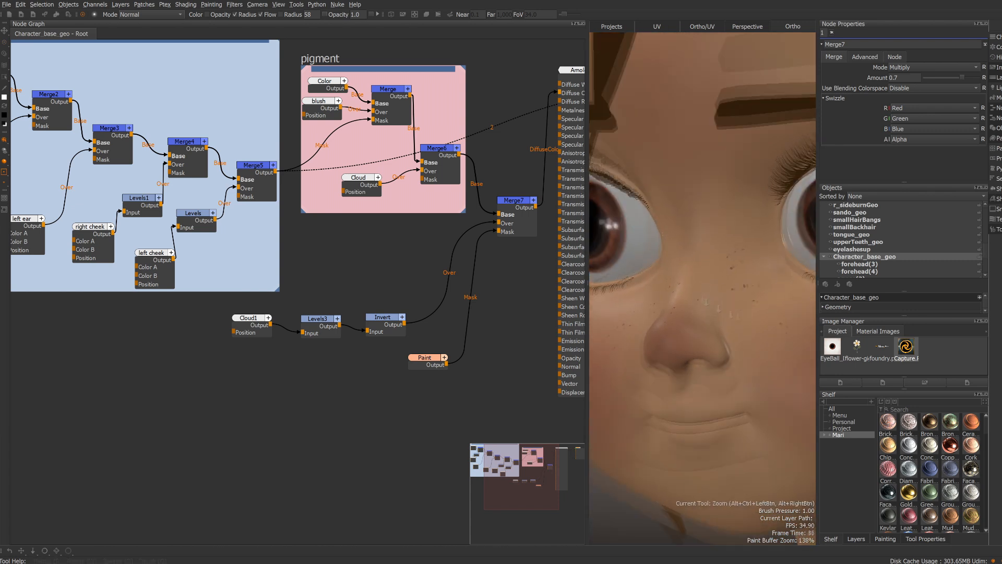
pyautogui.keyDown('alt'); pyautogui.moveTo(678, 333); pyautogui.dragTo(679, 311, button='right'); pyautogui.keyUp('alt')
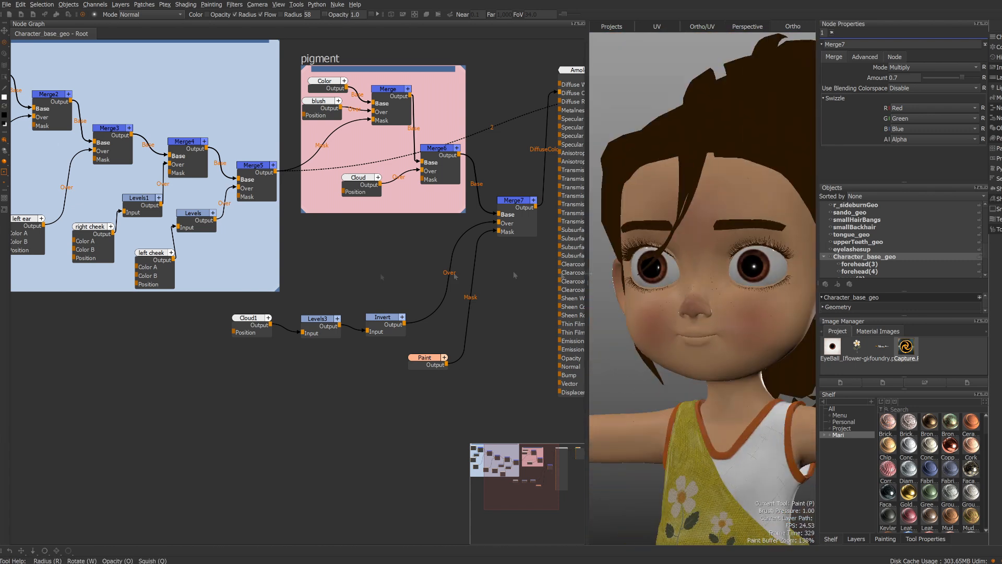
# - Set Merge7's Amount to 0.5 and inspect the freckles on the face from the front
pyautogui.press('x')
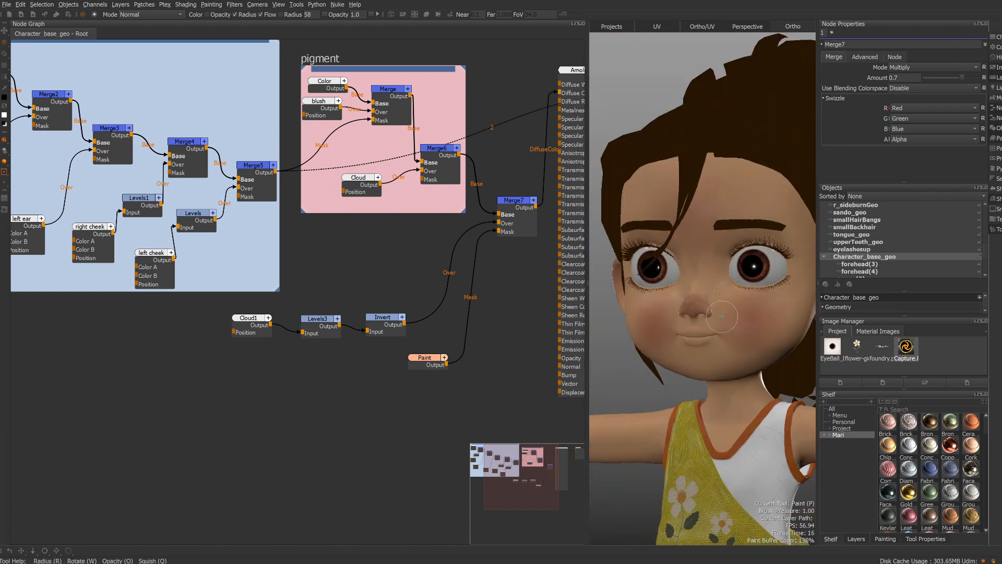
pyautogui.keyDown('alt'); pyautogui.moveTo(694, 312); pyautogui.dragTo(614, 333); pyautogui.keyUp('alt')
pyautogui.hotkey('ctrl', 'z')
pyautogui.scroll(5, 646, 307)
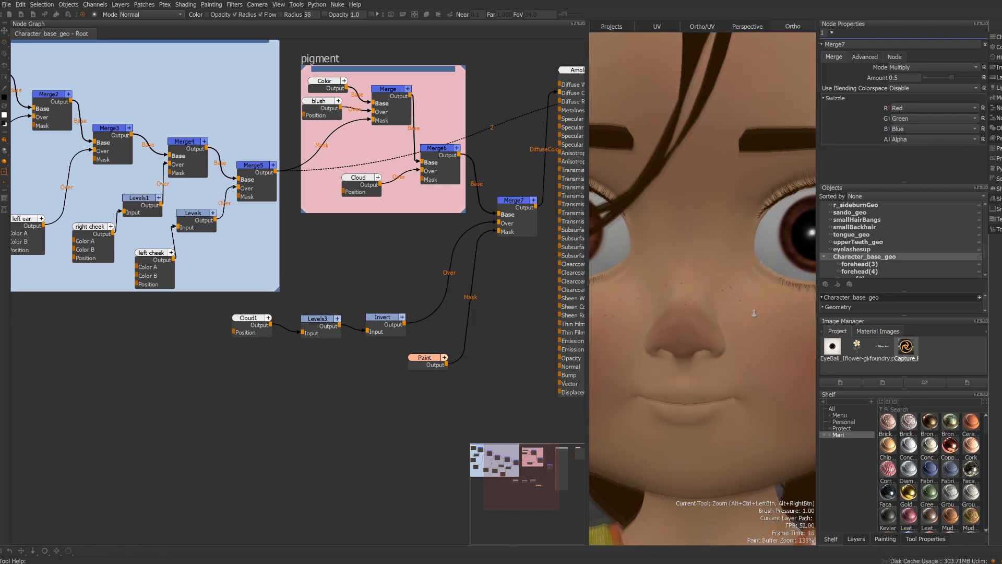
pyautogui.scroll(-5, 646, 307)
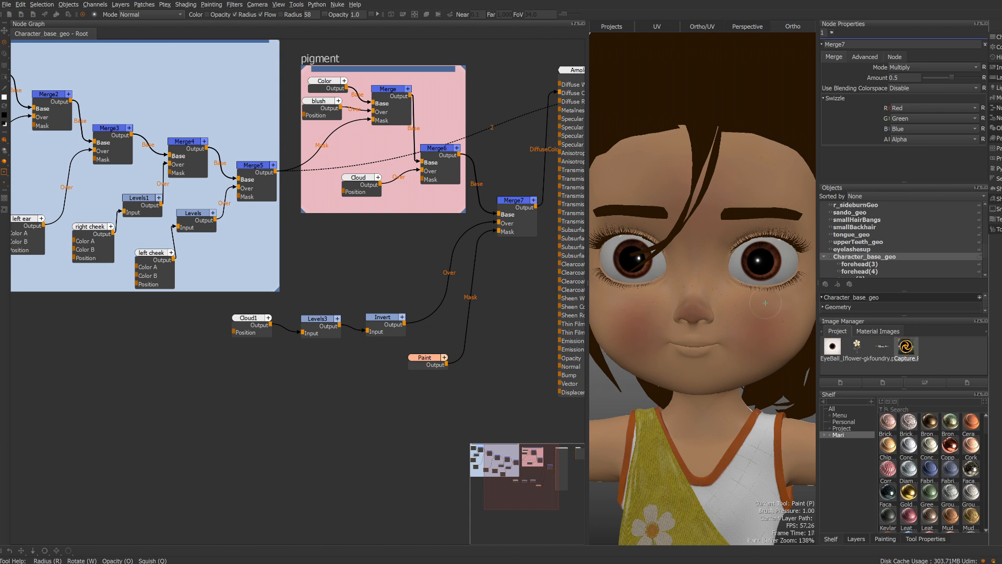
pyautogui.scroll(3, 786, 327)
pyautogui.keyDown('alt'); pyautogui.moveTo(786, 327); pyautogui.dragTo(754, 295); pyautogui.keyUp('alt')
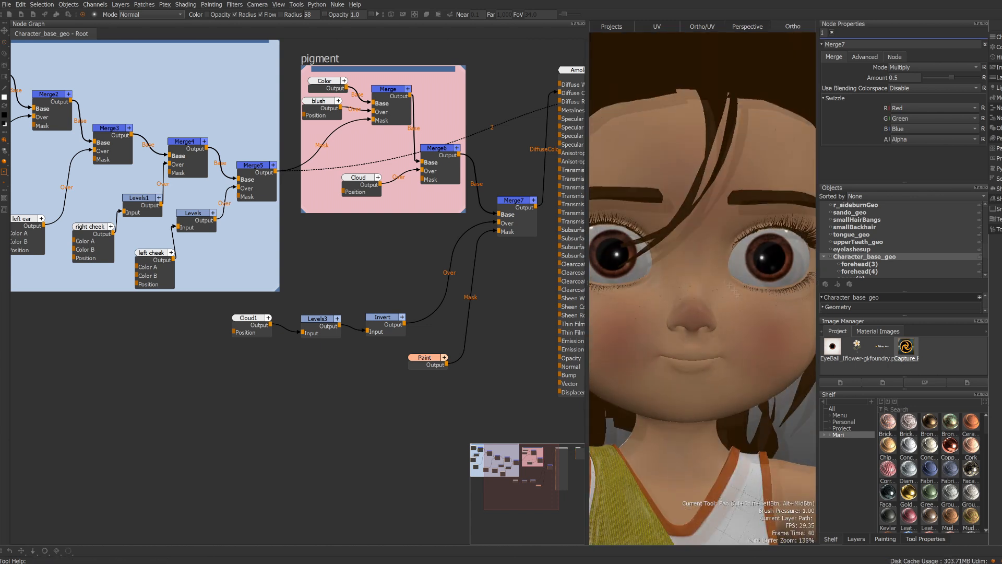
pyautogui.scroll(-2, 754, 295)
pyautogui.keyDown('alt'); pyautogui.moveTo(754, 295); pyautogui.dragTo(705, 277, button='right'); pyautogui.keyUp('alt')
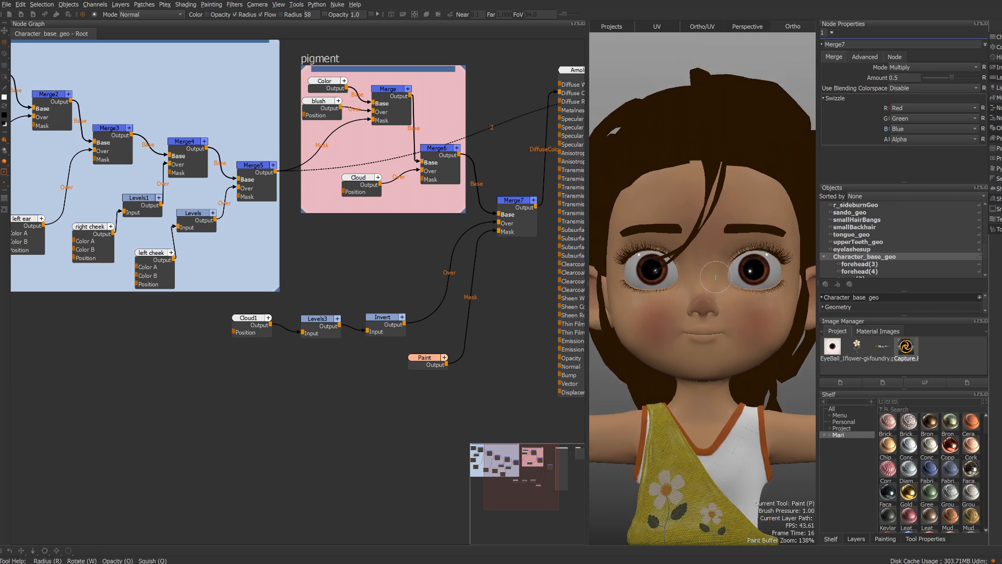
# - Enclose the Cloud1, Levels3, Invert and Paint nodes in a Backdrop and move it lower in the graph
pyautogui.moveTo(508, 416); pyautogui.dragTo(189, 301)
pyautogui.press('Tab')
pyautogui.write('back')
pyautogui.press('Return')
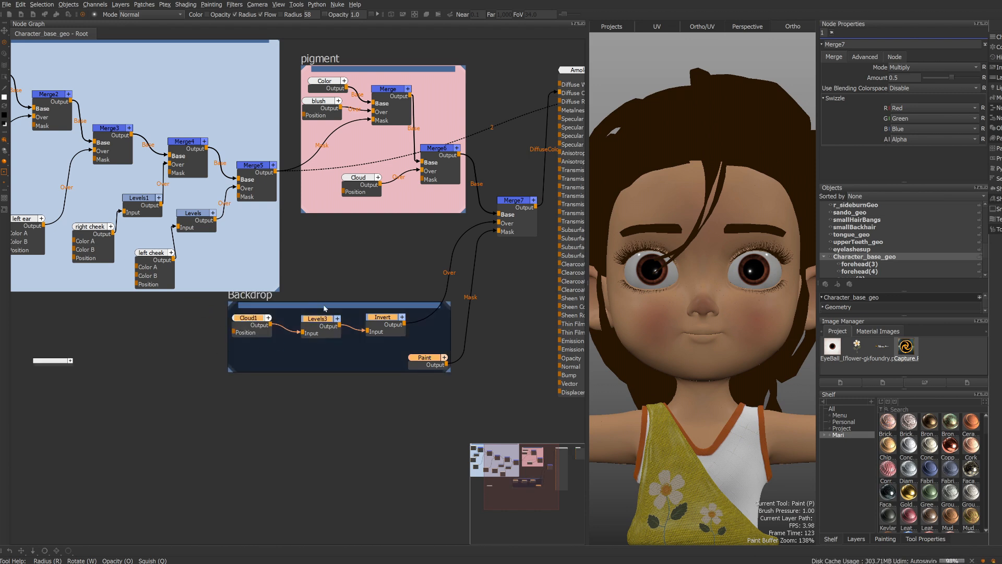
pyautogui.moveTo(290, 308); pyautogui.dragTo(264, 354)
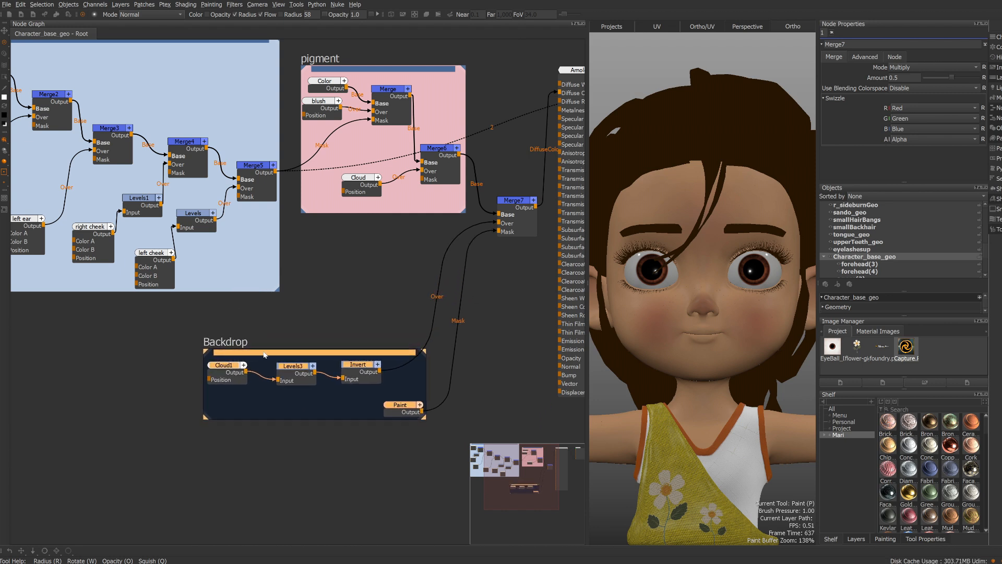
# - Rename the new backdrop as freckles
pyautogui.doubleClick(281, 354)
pyautogui.doubleClick(837, 45)
pyautogui.write('f')
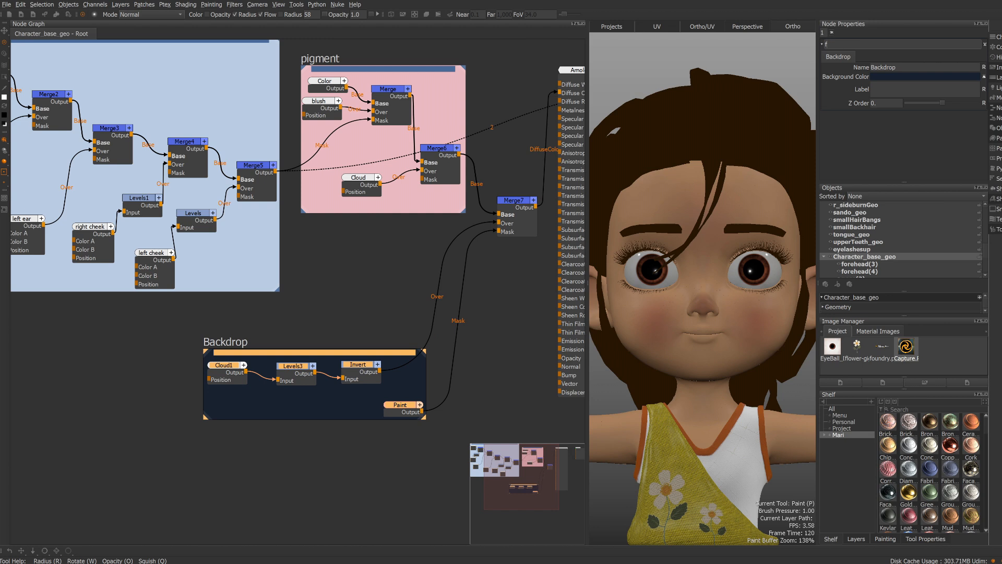
pyautogui.write('reckles')
pyautogui.press('Return')
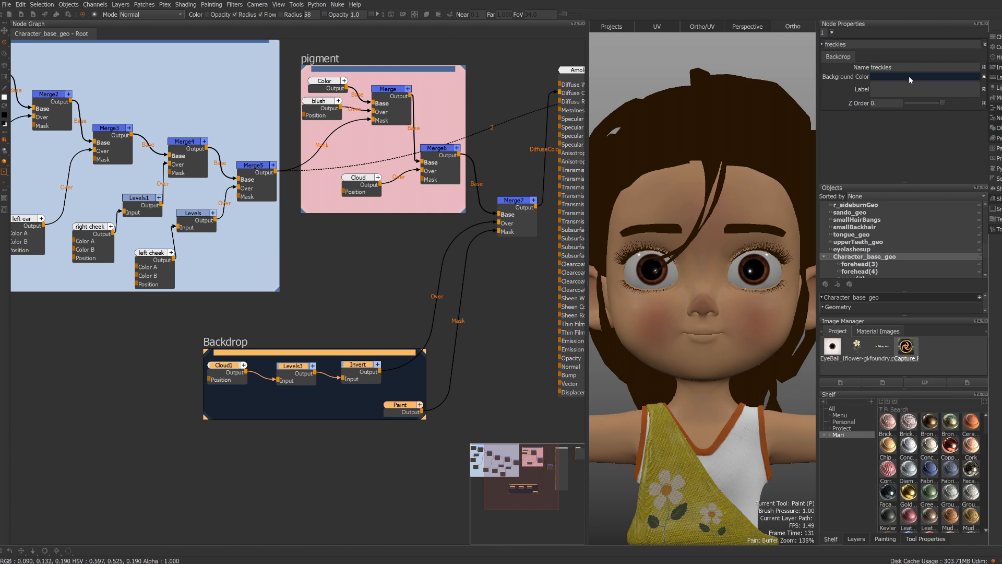
# - Change the freckles backdrop's background color to a dark brown
pyautogui.click(909, 76)
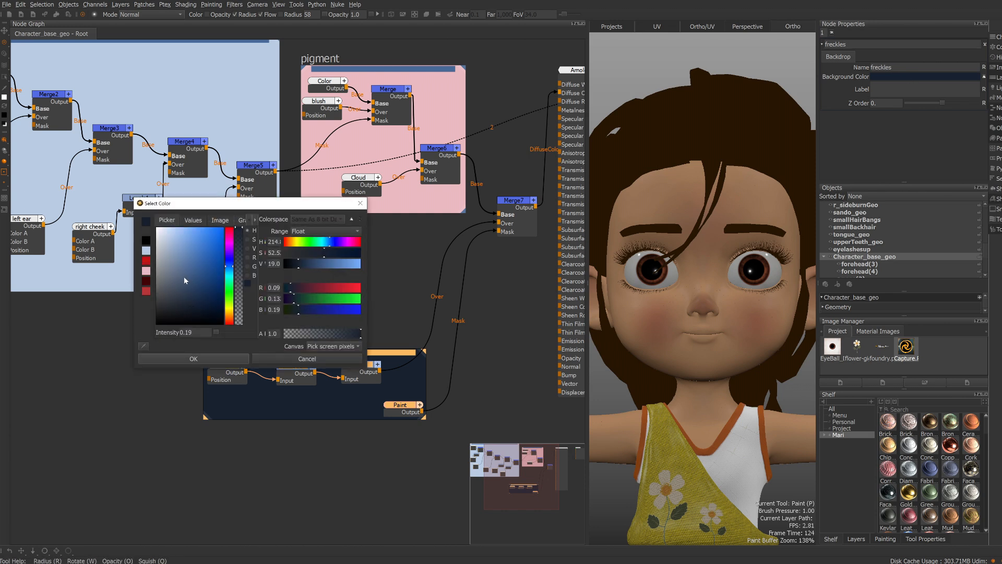
pyautogui.click(146, 281)
pyautogui.click(229, 312)
pyautogui.moveTo(228, 309)
pyautogui.mouseDown()
pyautogui.moveTo(202, 303)
pyautogui.moveTo(210, 309)
pyautogui.mouseUp()
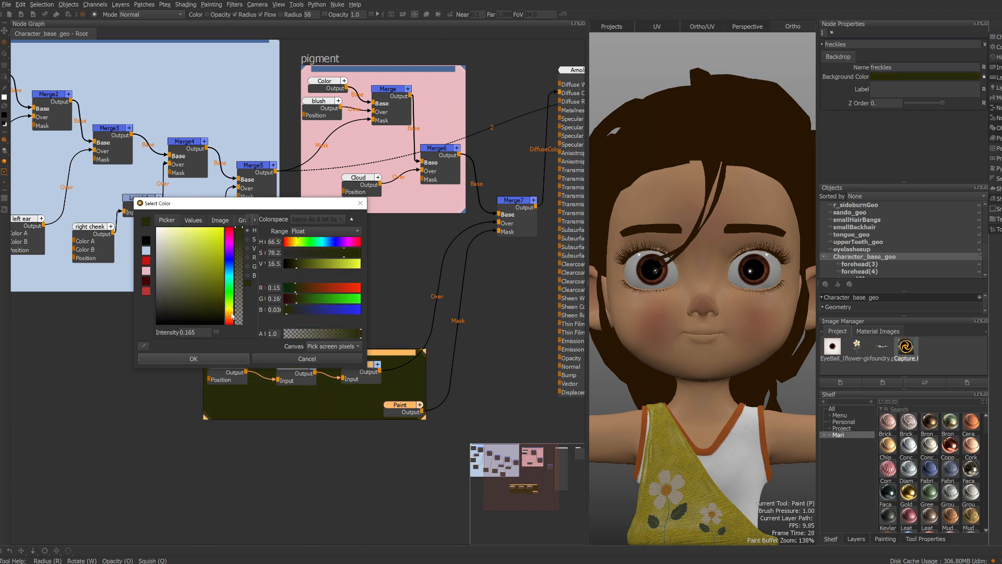
pyautogui.click(229, 313)
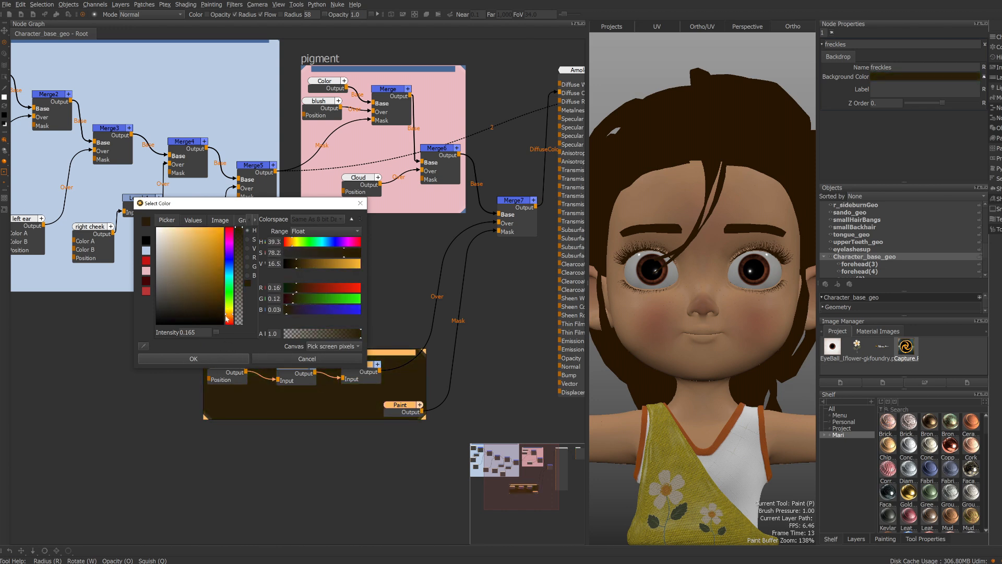
pyautogui.click(230, 320)
pyautogui.click(201, 359)
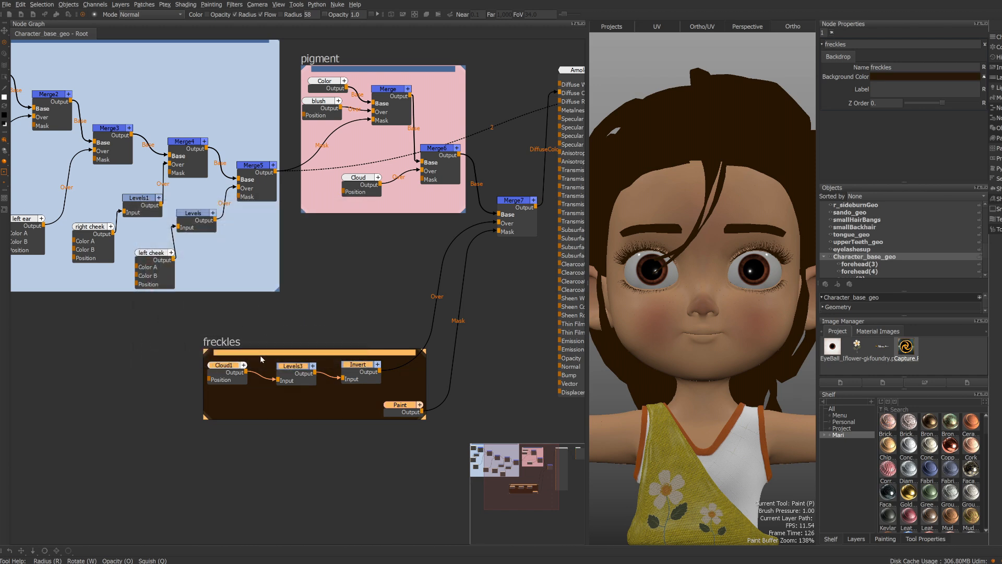
# - Shift the freckles, mask_blush and pigment backdrops and Merge7 left, leaving more space before the Arnold Standard Surface node
pyautogui.moveTo(281, 355); pyautogui.dragTo(223, 325)
pyautogui.click(373, 417)
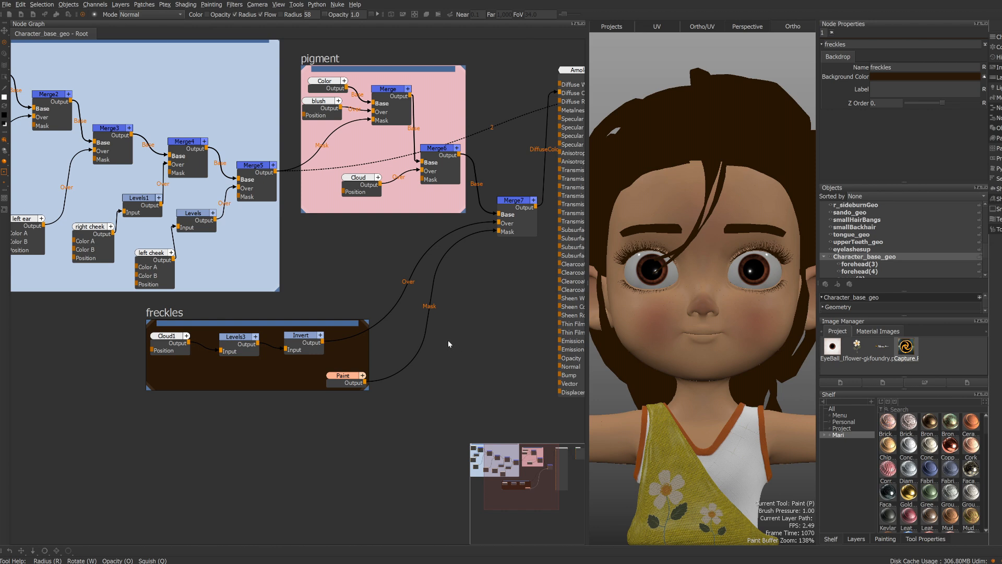
pyautogui.scroll(-4, 455, 316)
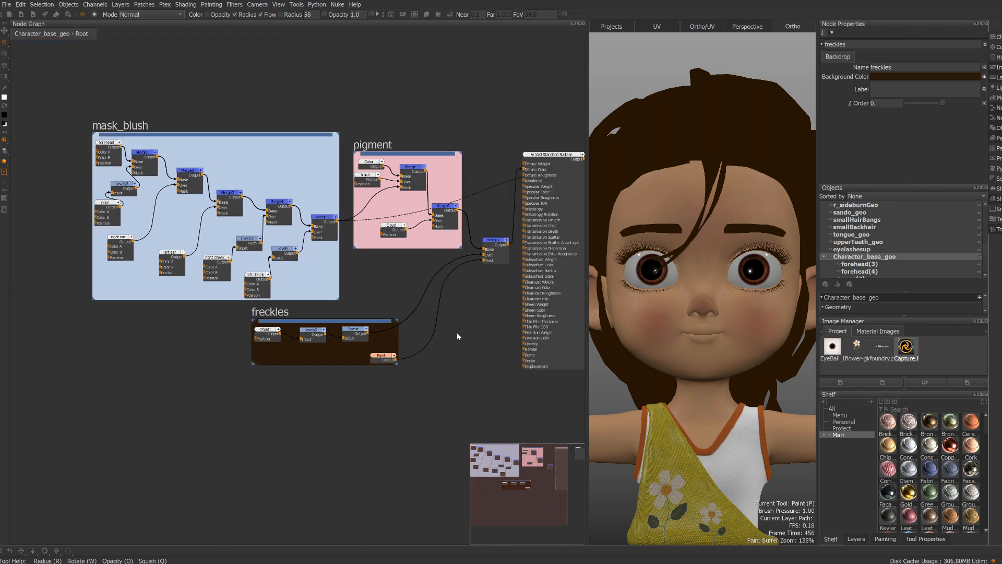
pyautogui.click(261, 137)
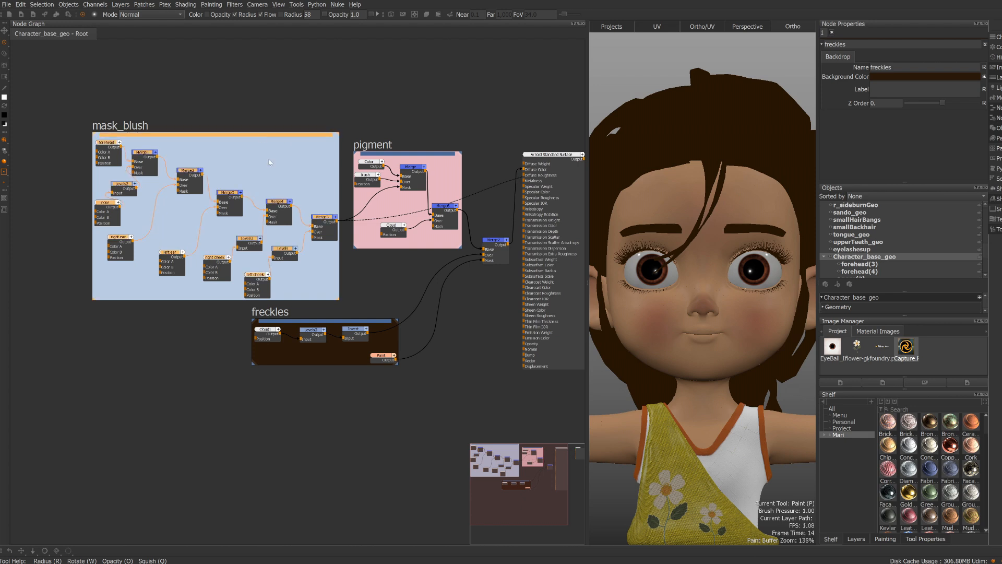
pyautogui.keyDown('shift'); pyautogui.click(311, 321); pyautogui.keyUp('shift')
pyautogui.keyDown('shift'); pyautogui.click(389, 166); pyautogui.keyUp('shift')
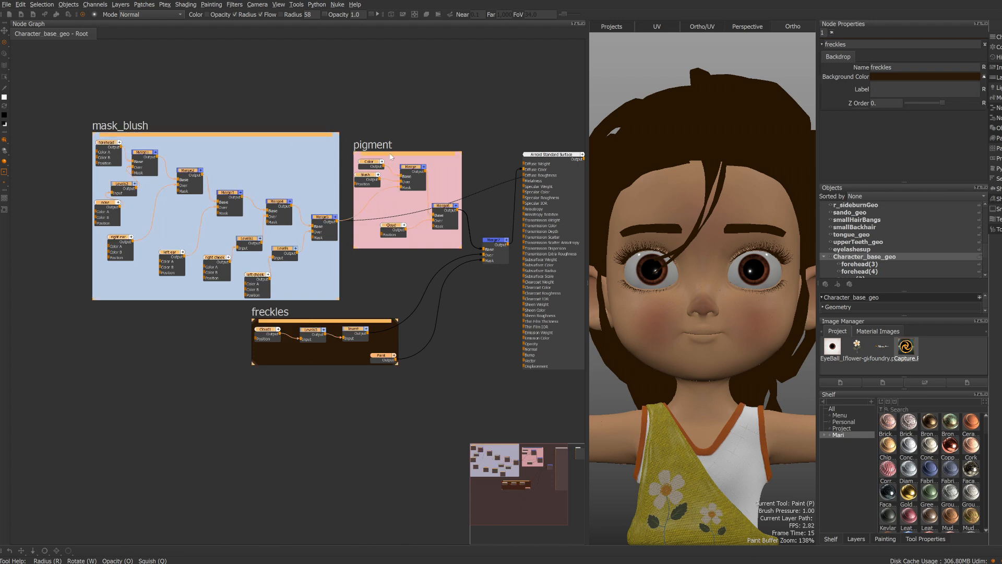
pyautogui.moveTo(425, 154); pyautogui.dragTo(348, 149)
pyautogui.click(504, 297)
pyautogui.moveTo(499, 241); pyautogui.dragTo(447, 207)
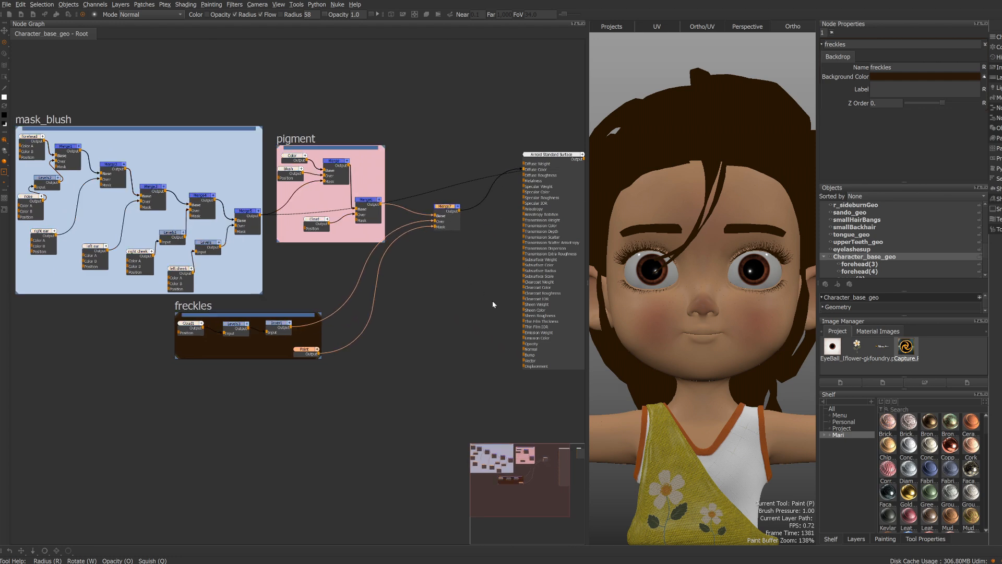
pyautogui.click(441, 279)
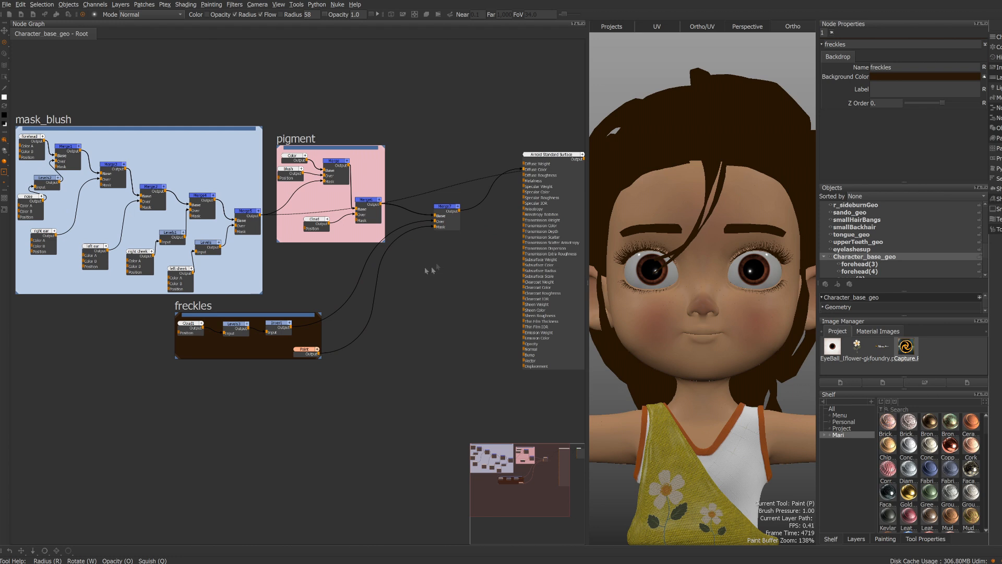
# - Add a Cloud node in the empty area below Merge7
pyautogui.scroll(5, 431, 266)
pyautogui.press('Tab')
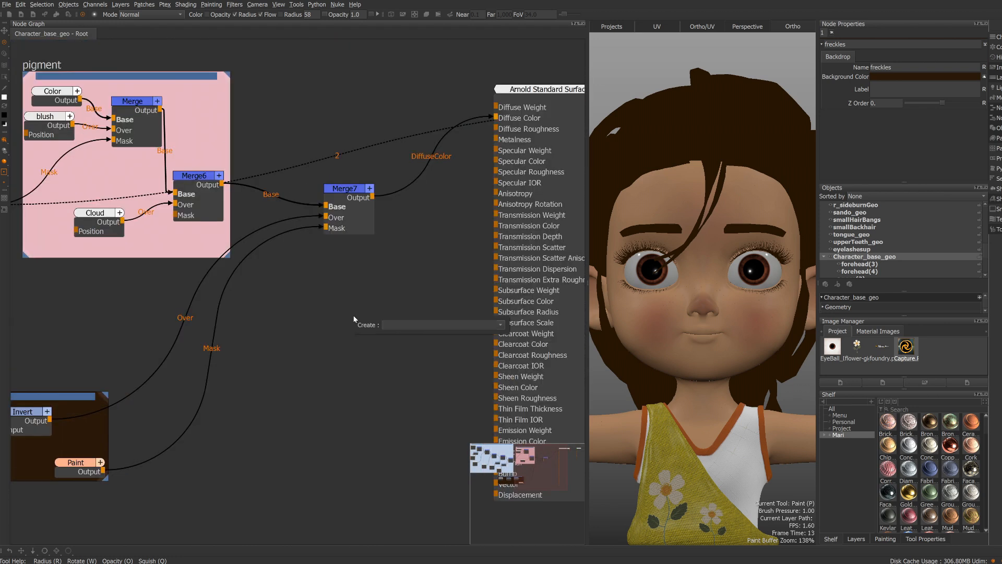
pyautogui.write('Cloud')
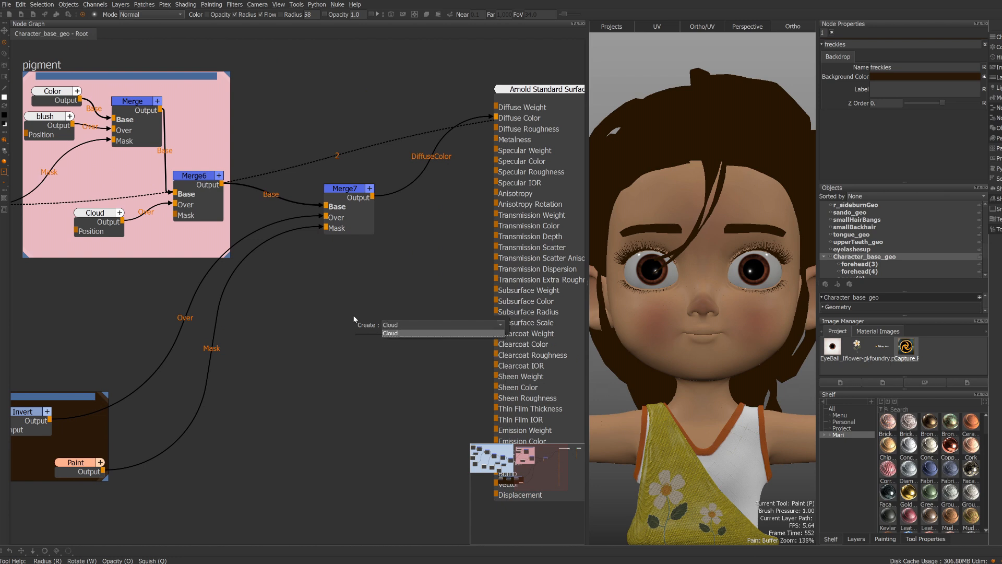
pyautogui.press('Return')
pyautogui.click(380, 320)
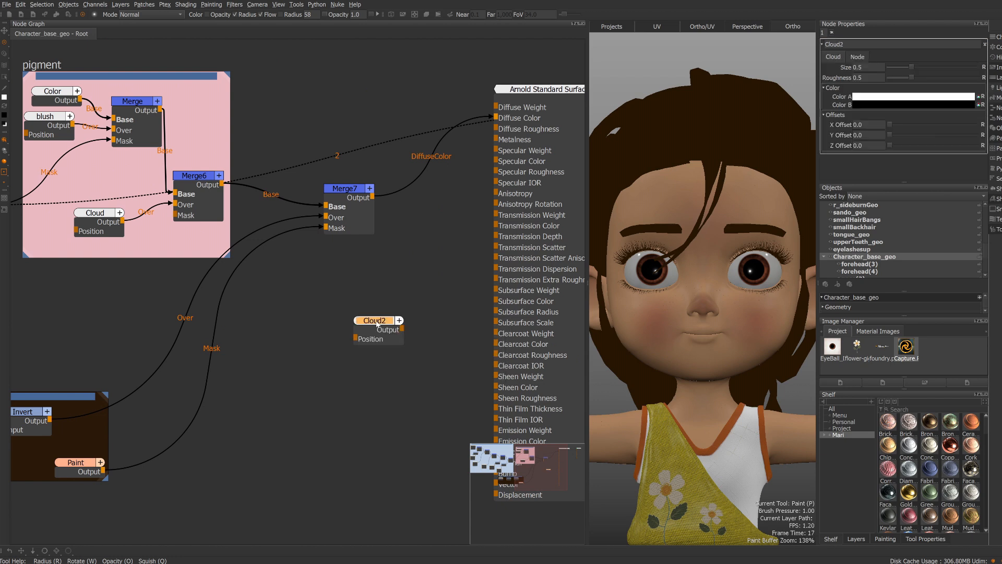
# - Set Cloud2's Color A to a medium red and Color B to a lighter salmon red
pyautogui.click(907, 97)
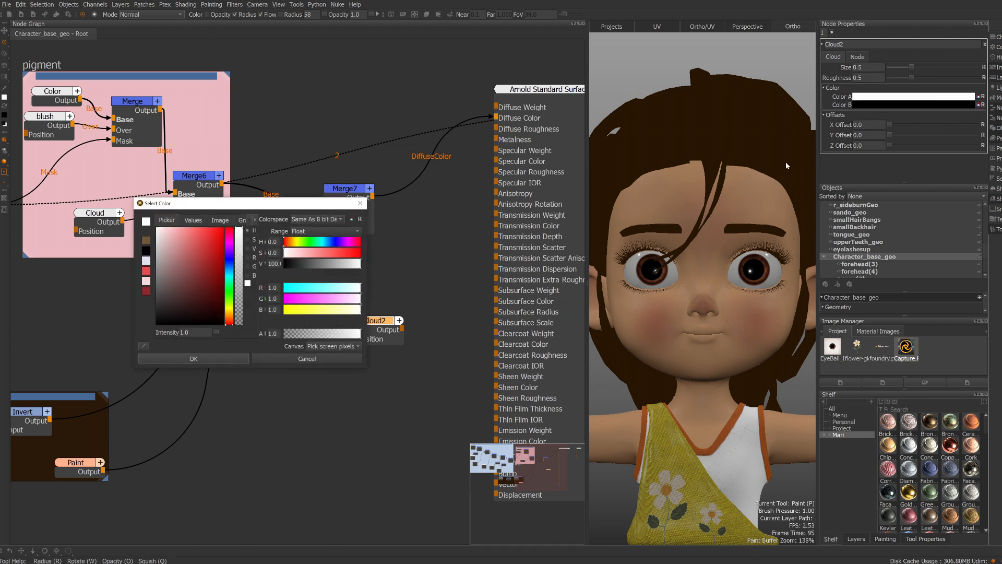
pyautogui.moveTo(214, 285); pyautogui.dragTo(198, 240)
pyautogui.click(193, 358)
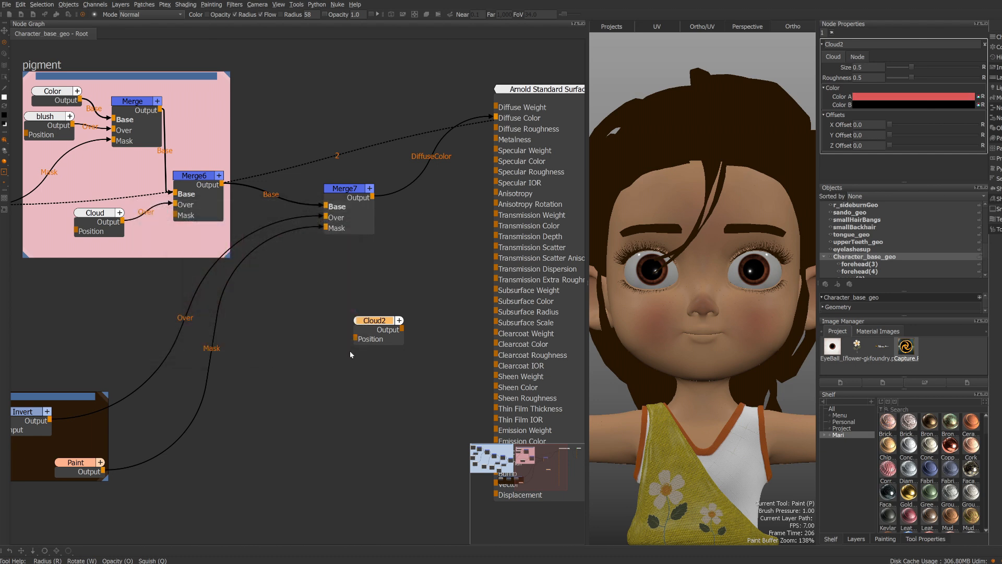
pyautogui.click(904, 105)
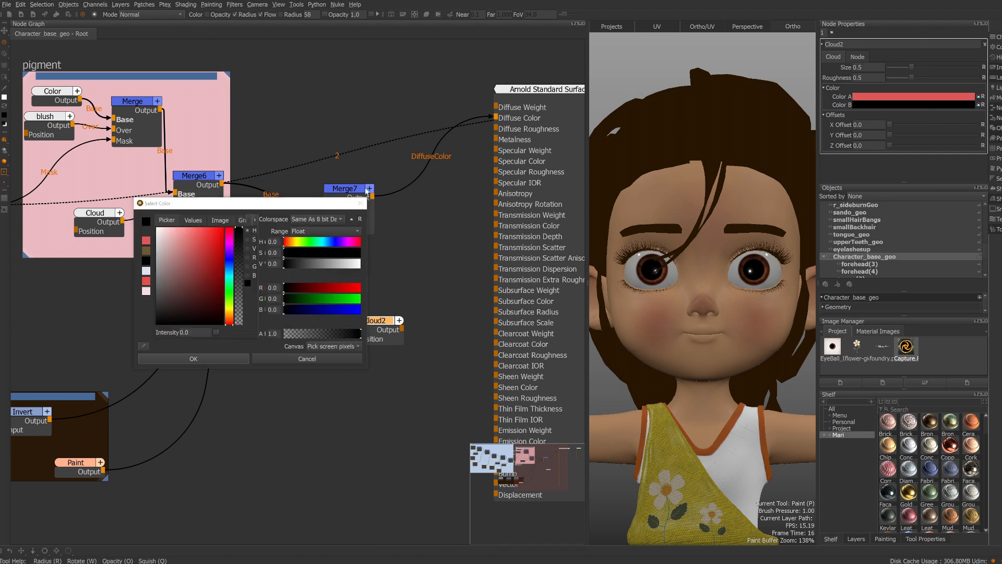
pyautogui.moveTo(202, 255); pyautogui.dragTo(187, 237)
pyautogui.click(194, 359)
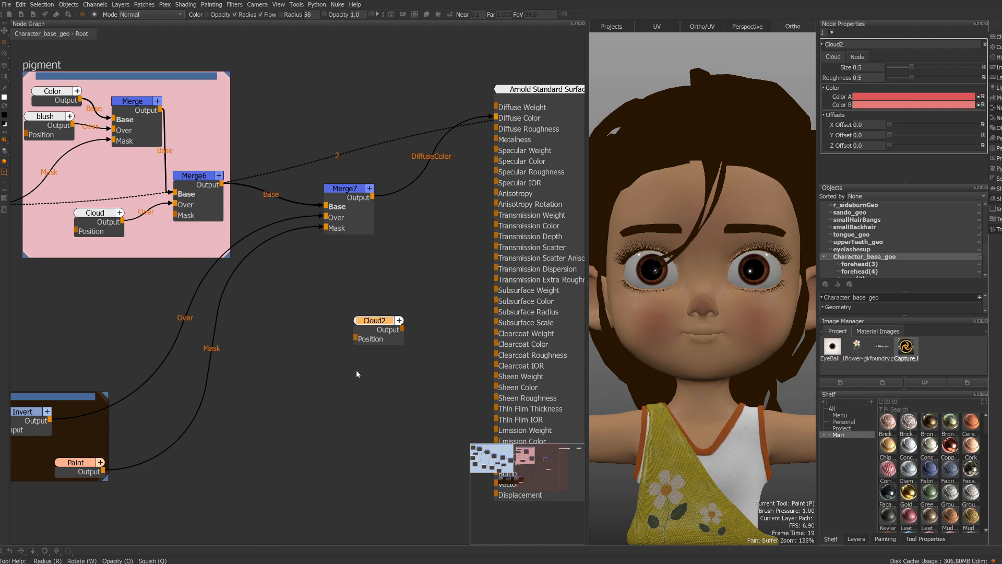
# - Insert a Merge node after Merge7 with Cloud2 as its Over input, and set Cloud2's Roughness to 0.55
pyautogui.moveTo(368, 319); pyautogui.dragTo(338, 294)
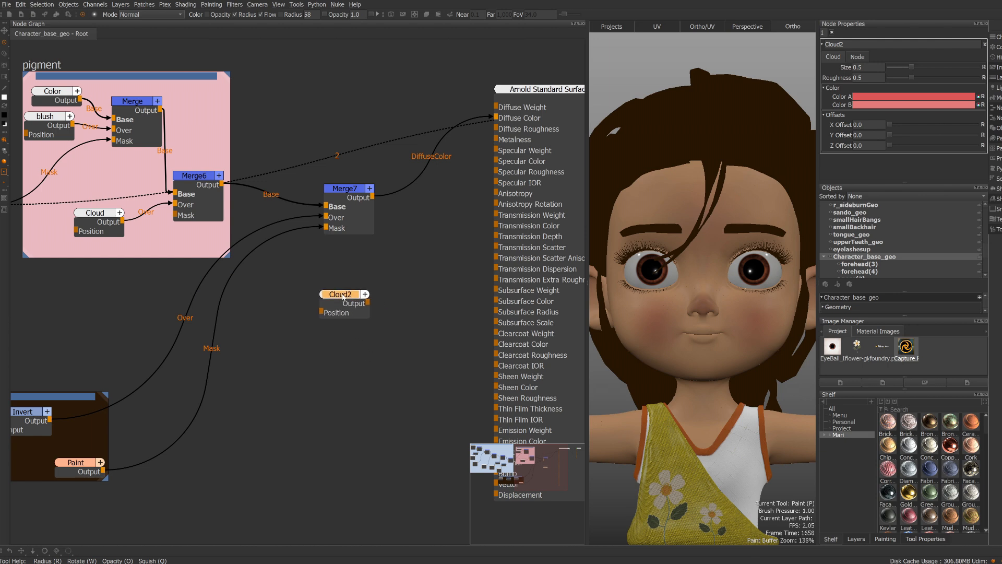
pyautogui.click(345, 189)
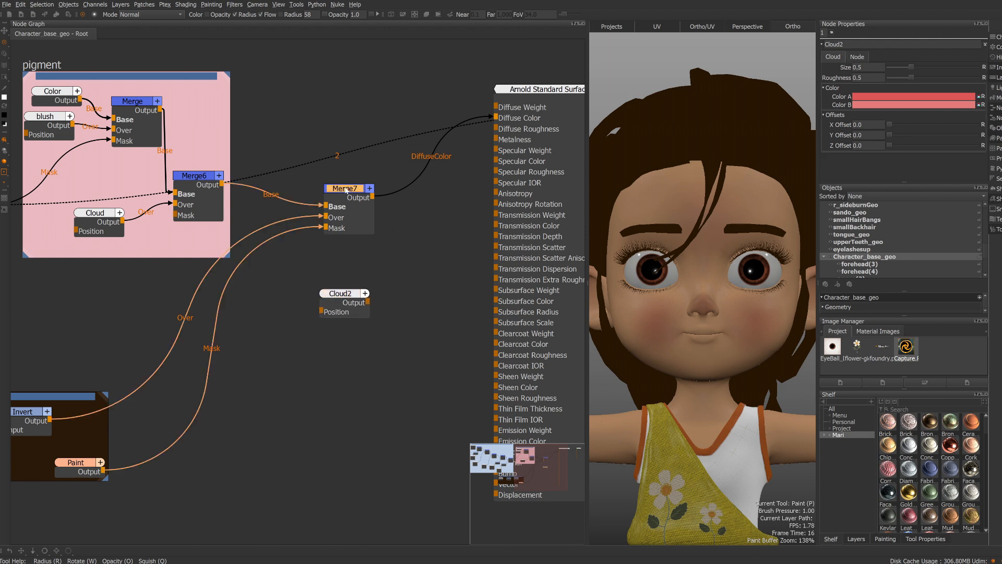
pyautogui.press('m')
pyautogui.moveTo(367, 303); pyautogui.dragTo(421, 218)
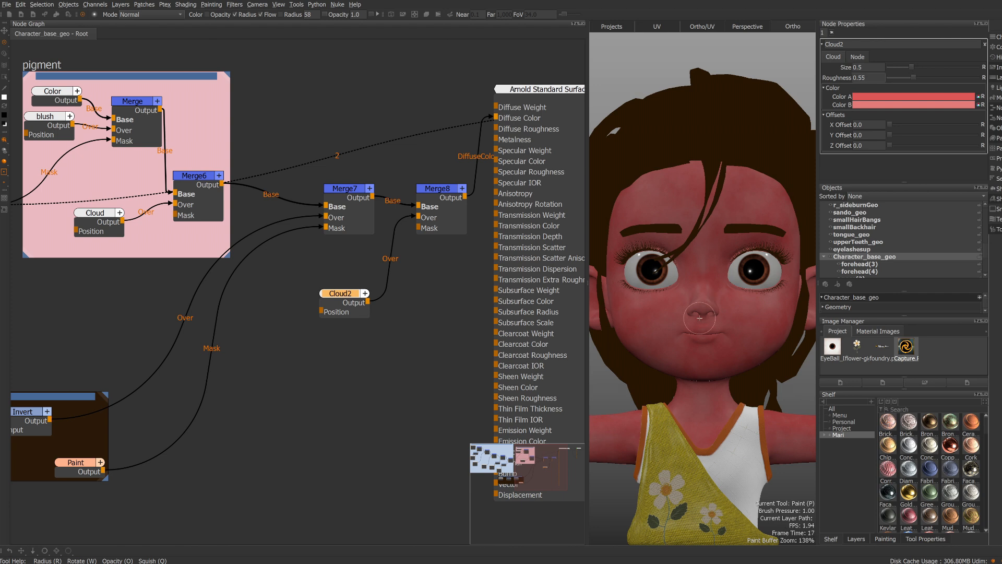
# - Check the cloud pattern close up around the mouth and brighten Cloud2's Color B to a lighter pink-red
pyautogui.scroll(4, 699, 316)
pyautogui.scroll(4, 713, 361)
pyautogui.press('p')
pyautogui.keyDown('alt'); pyautogui.moveTo(704, 367); pyautogui.dragTo(697, 314, button='middle'); pyautogui.keyUp('alt')
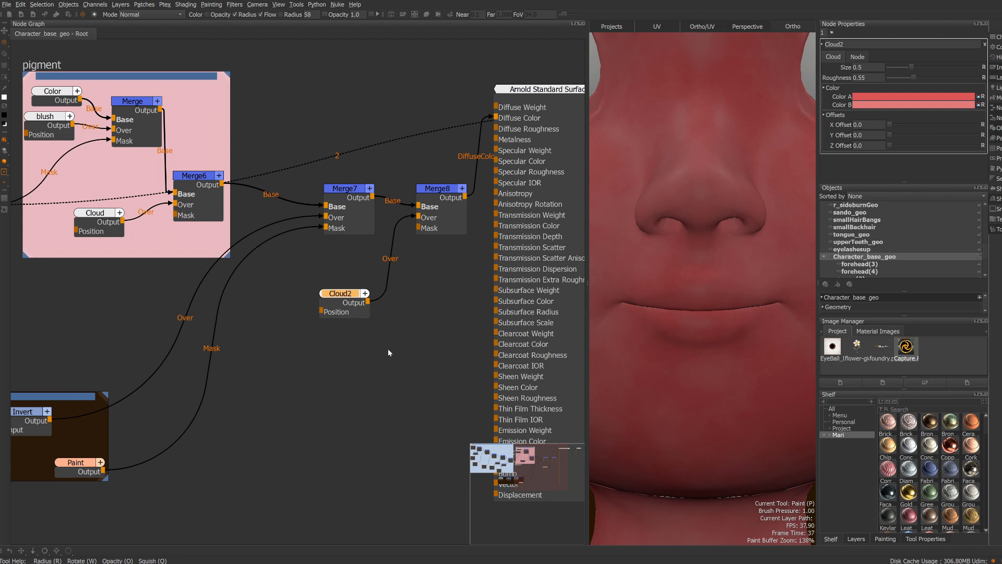
pyautogui.click(923, 105)
pyautogui.moveTo(195, 256); pyautogui.dragTo(190, 228)
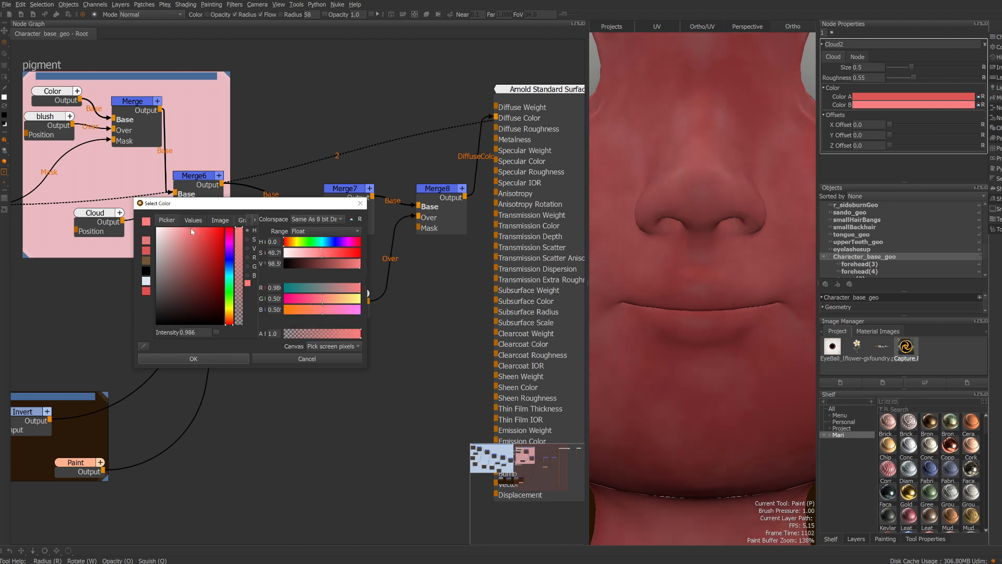
pyautogui.click(224, 359)
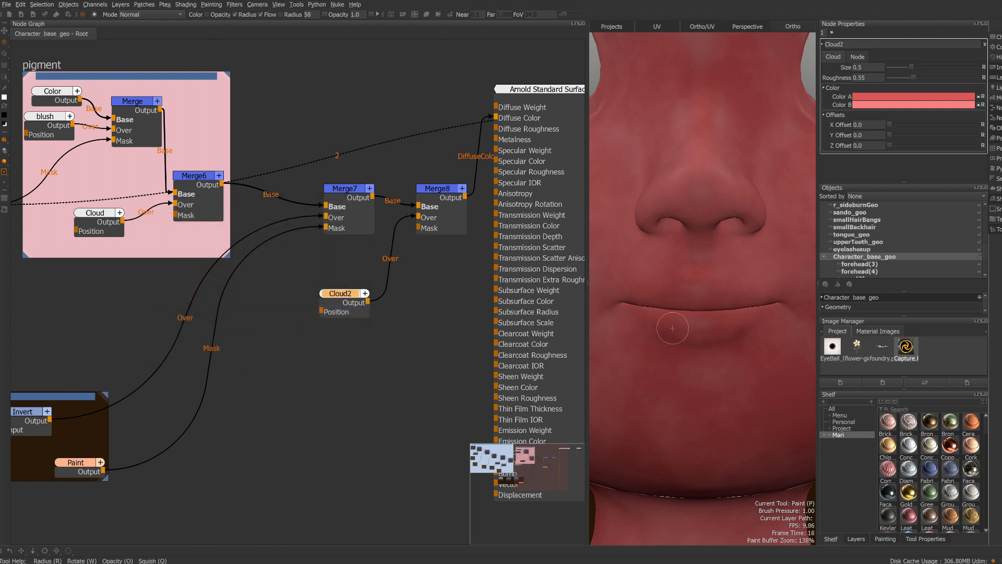
# - Add an 8192 x 8192, 16bit (Half) Paint node filled with black below Cloud2
pyautogui.click(336, 343)
pyautogui.press('Tab')
pyautogui.write('p')
pyautogui.press('Return')
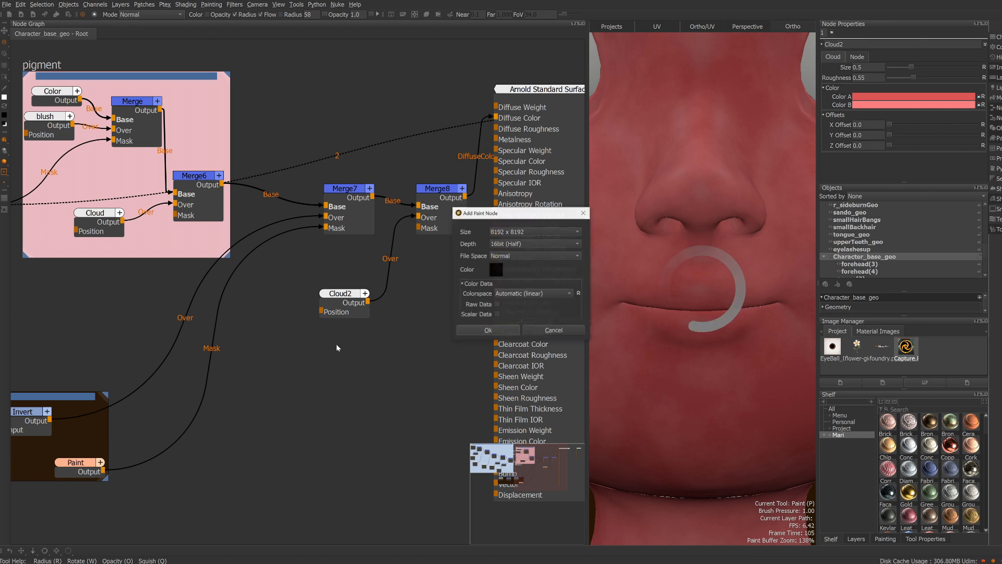
pyautogui.press('Return')
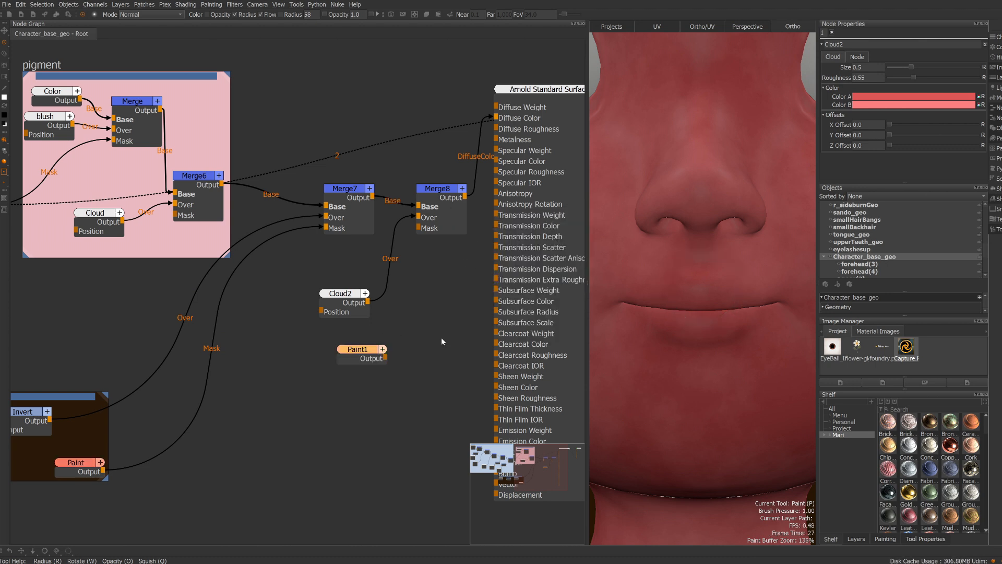
# - Connect Paint1 to Merge8's Mask input, line it up below Cloud2 and open its properties
pyautogui.moveTo(355, 294); pyautogui.dragTo(318, 265)
pyautogui.moveTo(362, 351)
pyautogui.mouseDown()
pyautogui.moveTo(332, 336)
pyautogui.moveTo(378, 313)
pyautogui.moveTo(419, 228)
pyautogui.mouseUp()
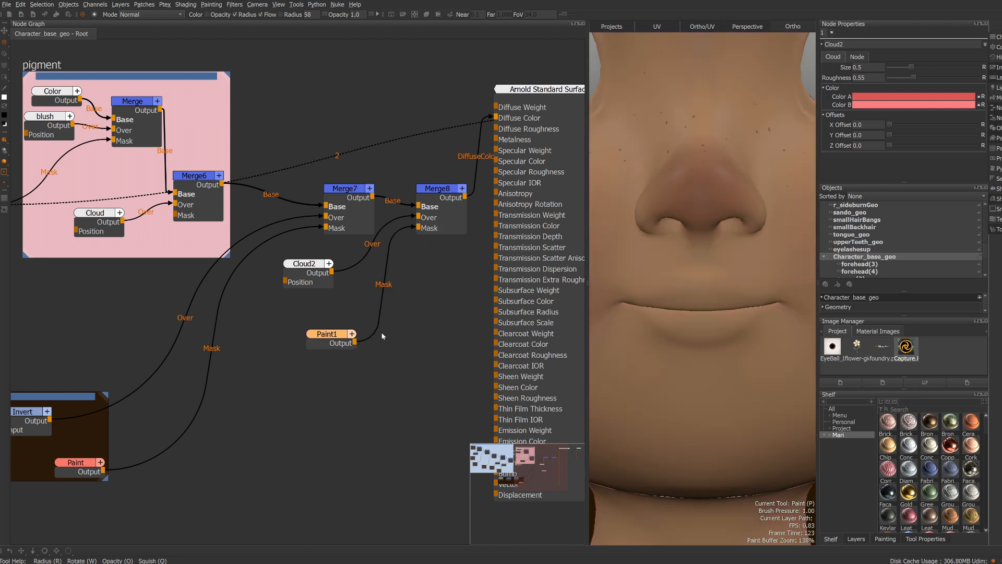
pyautogui.moveTo(329, 338); pyautogui.dragTo(312, 342)
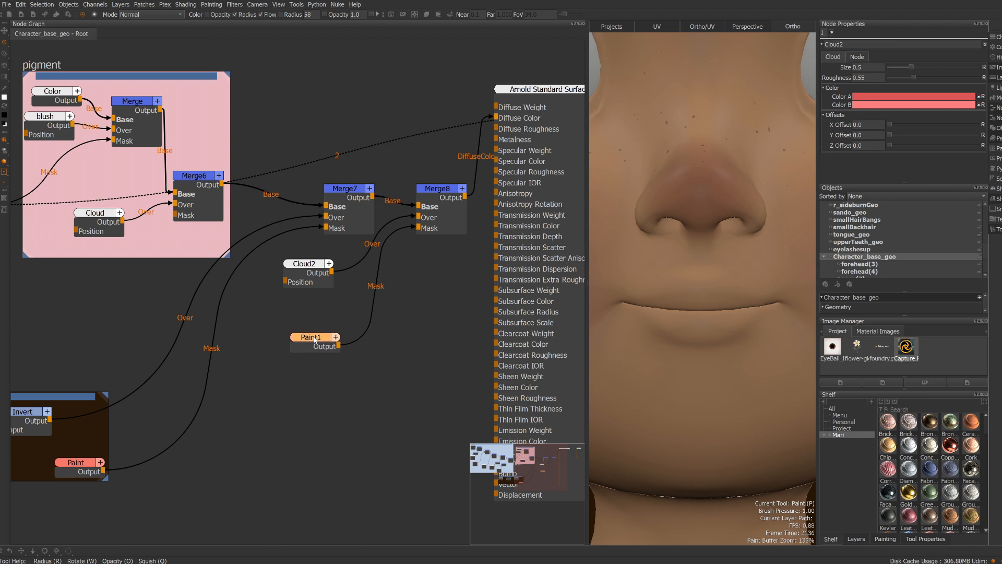
pyautogui.moveTo(313, 270); pyautogui.dragTo(320, 281)
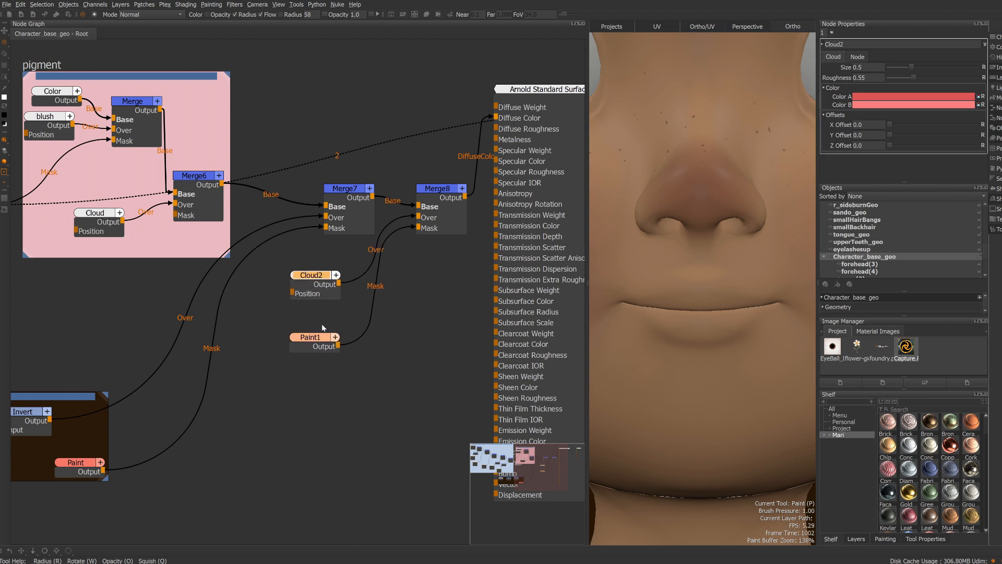
pyautogui.click(321, 339)
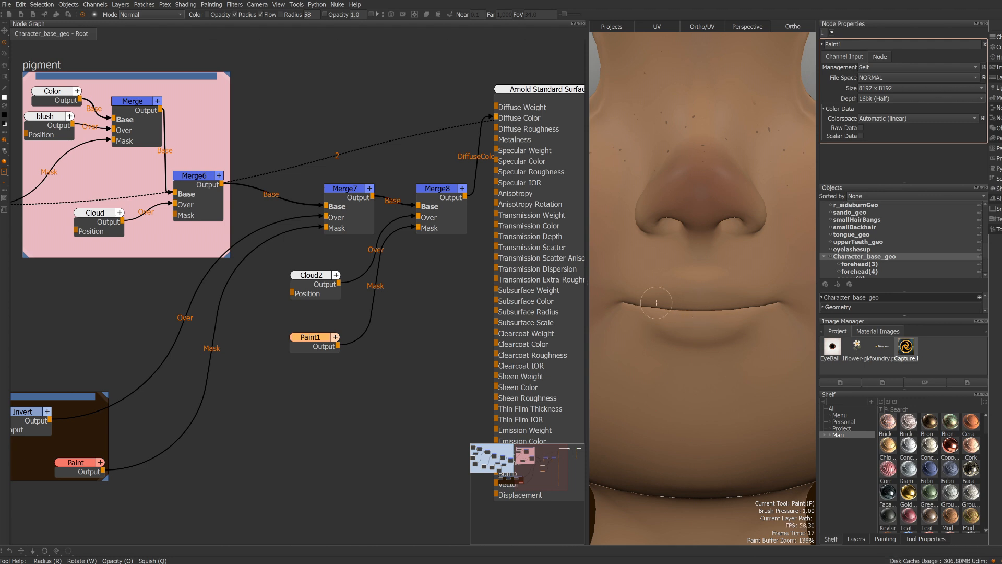
# - Paint the lips white in Paint1 with the 58-radius brush, and trim the upper lip's outline in black with a 31-radius brush
pyautogui.moveTo(643, 300)
pyautogui.mouseDown()
pyautogui.moveTo(770, 304)
pyautogui.moveTo(701, 316)
pyautogui.moveTo(627, 303)
pyautogui.moveTo(752, 308)
pyautogui.moveTo(736, 321)
pyautogui.moveTo(745, 316)
pyautogui.moveTo(685, 327)
pyautogui.moveTo(630, 309)
pyautogui.moveTo(719, 322)
pyautogui.mouseUp()
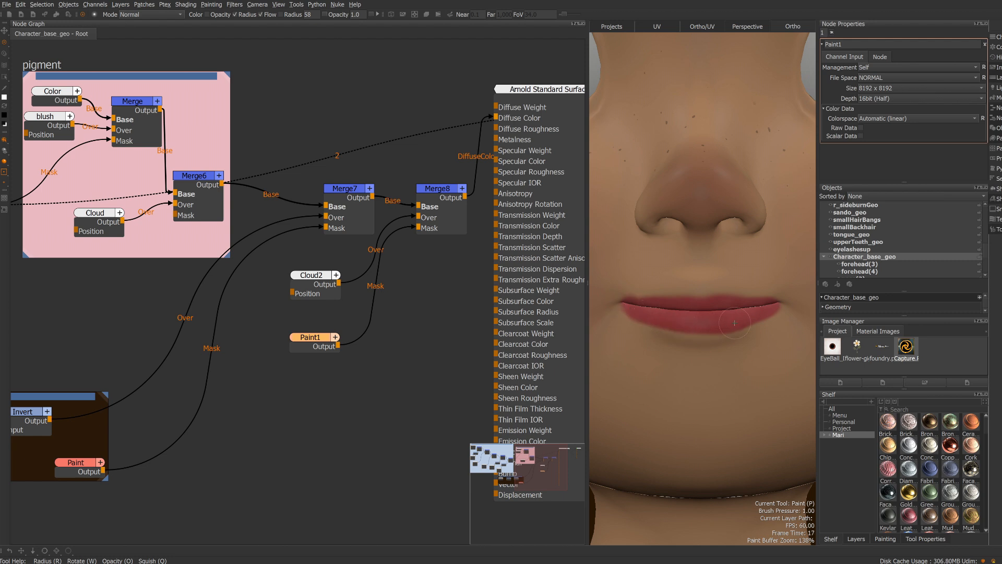
pyautogui.press('x')
pyautogui.press('r')
pyautogui.moveTo(777, 338)
pyautogui.mouseDown()
pyautogui.moveTo(763, 338)
pyautogui.moveTo(783, 304)
pyautogui.moveTo(762, 322)
pyautogui.moveTo(780, 305)
pyautogui.moveTo(774, 315)
pyautogui.mouseUp()
pyautogui.press('x')
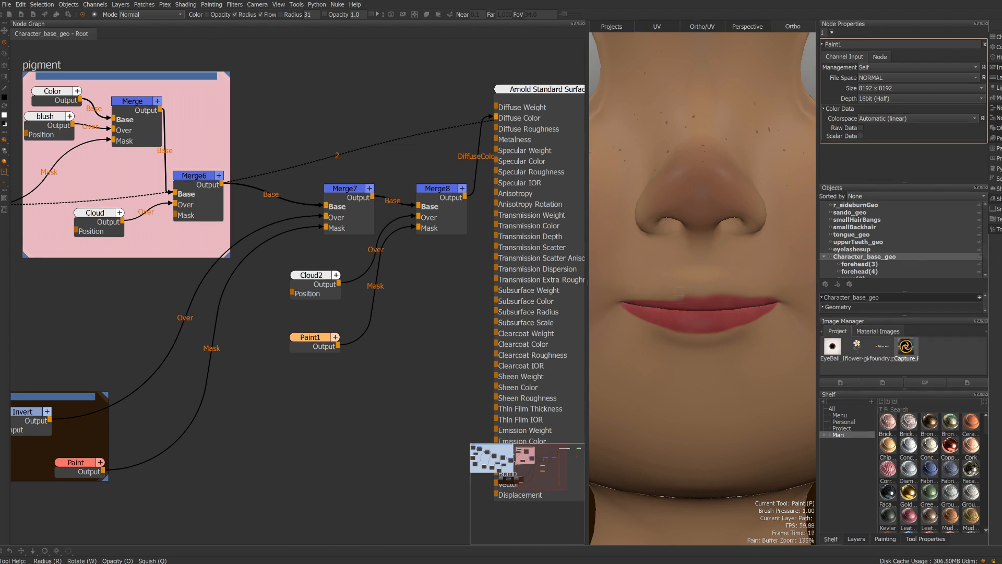
# - Refine the lip edges and mouth corners of the mask with small black and white strokes, and check the lips close up
pyautogui.press('[')
pyautogui.press('x')
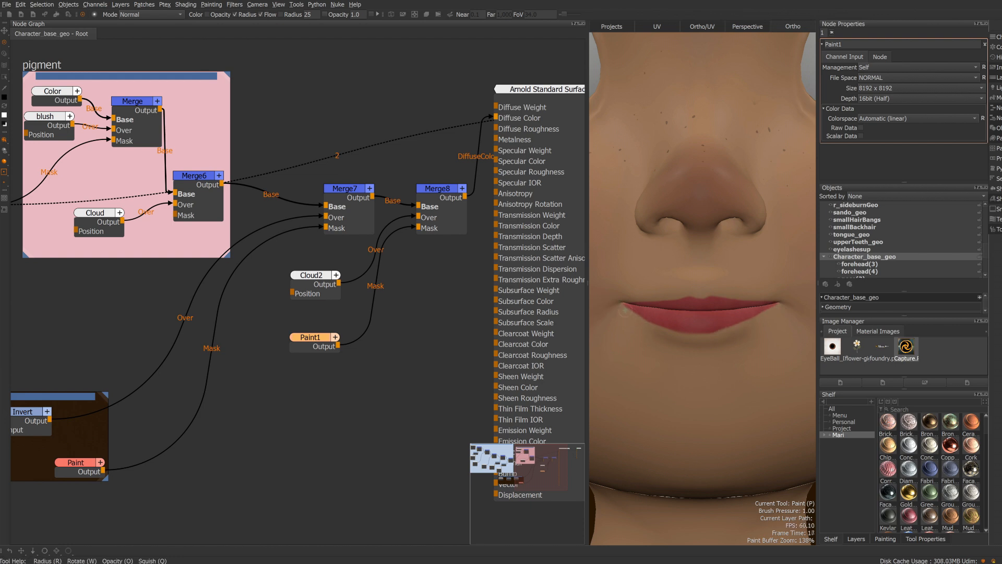
pyautogui.press('x')
pyautogui.moveTo(723, 337); pyautogui.dragTo(721, 324)
pyautogui.press('x')
pyautogui.keyDown('alt'); pyautogui.moveTo(760, 299); pyautogui.dragTo(694, 313, button='right'); pyautogui.keyUp('alt')
pyautogui.keyDown('alt'); pyautogui.moveTo(694, 313); pyautogui.dragTo(741, 328); pyautogui.keyUp('alt')
pyautogui.keyDown('alt'); pyautogui.moveTo(741, 328); pyautogui.dragTo(806, 355, button='right'); pyautogui.keyUp('alt')
pyautogui.keyDown('alt'); pyautogui.moveTo(717, 365); pyautogui.dragTo(724, 283, button='middle'); pyautogui.keyUp('alt')
pyautogui.scroll(3, 728, 285)
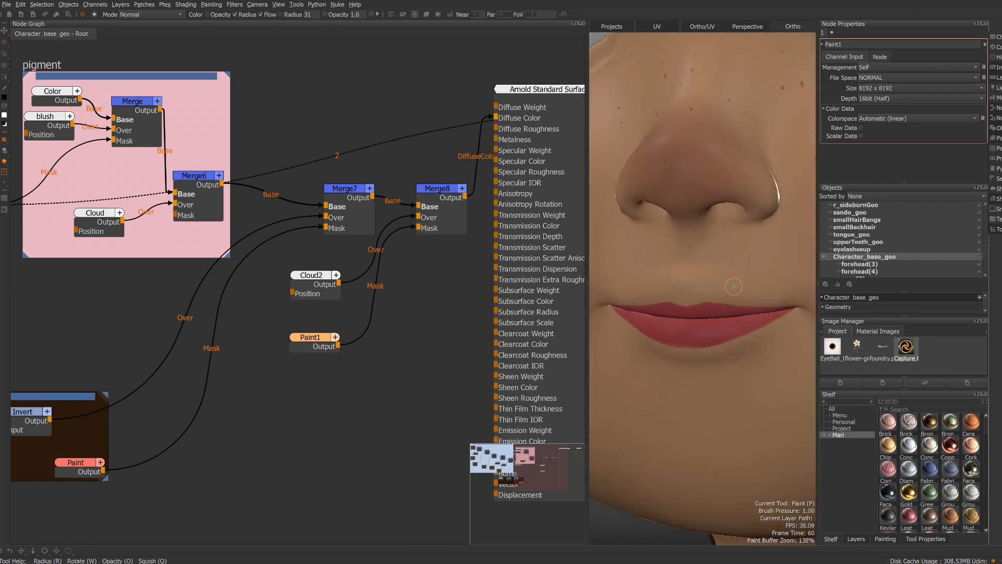
# - Open Cloud2's properties and change Color A to a muted, less saturated red with an intensity of 0.742
pyautogui.click(317, 277)
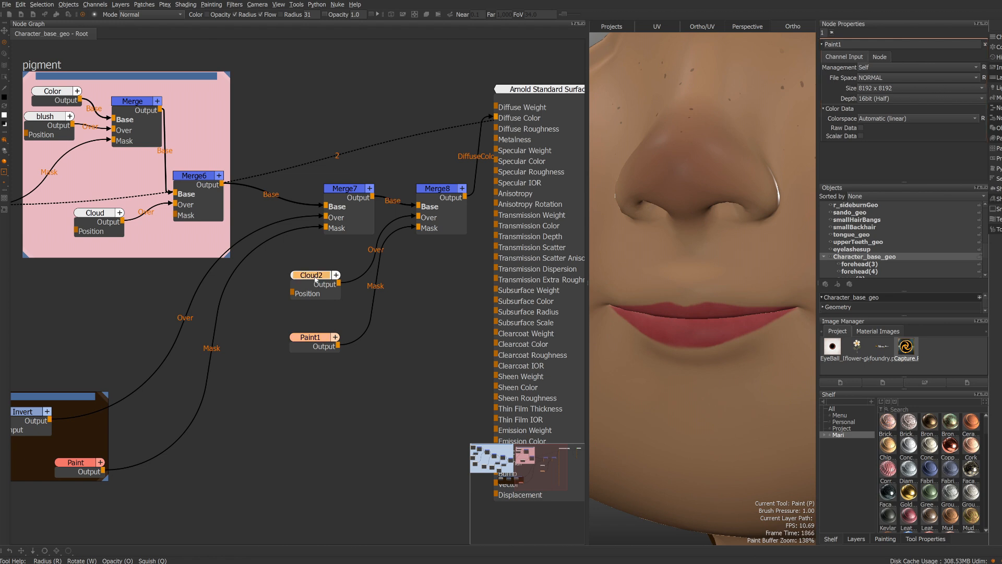
pyautogui.click(856, 105)
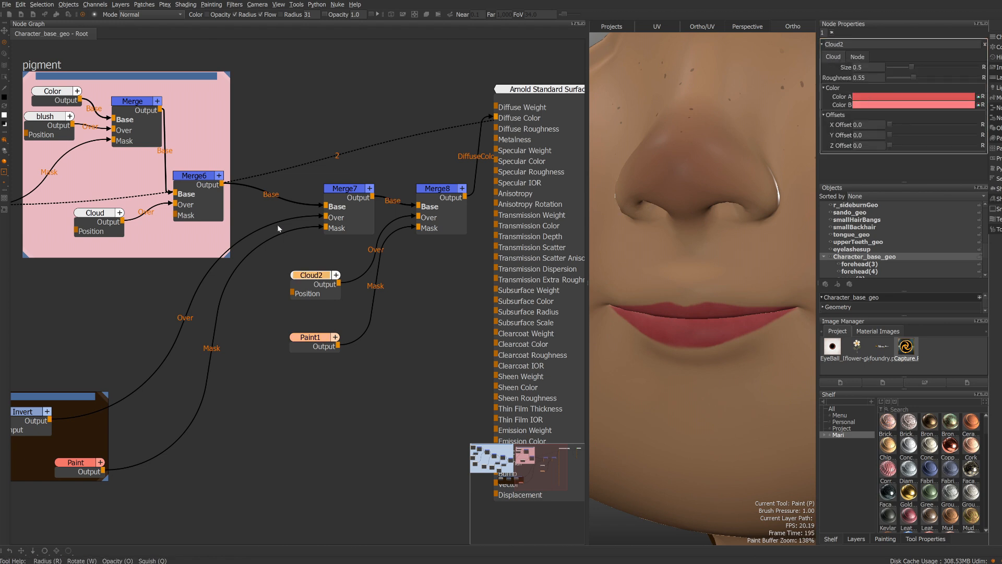
pyautogui.moveTo(186, 239); pyautogui.dragTo(187, 252)
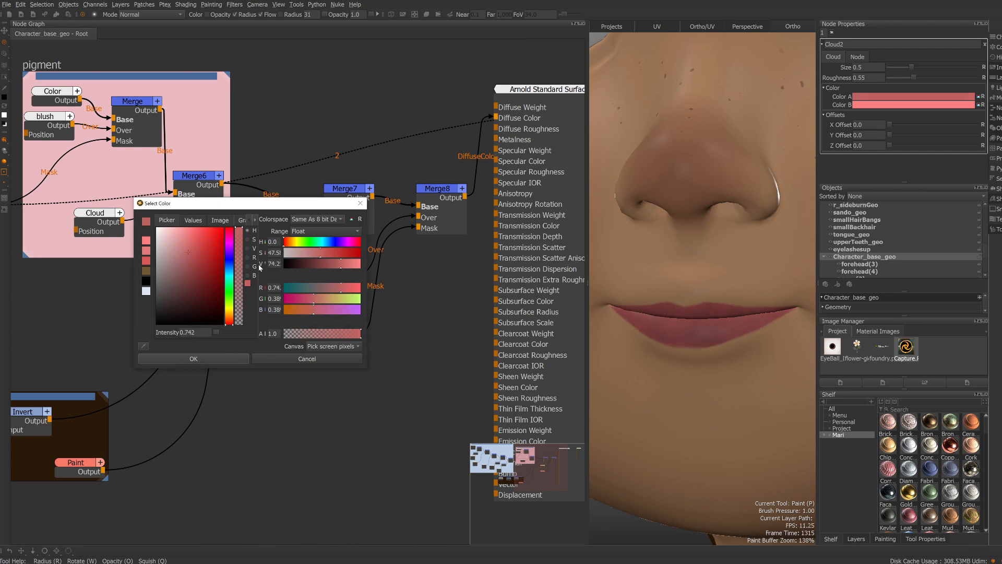
pyautogui.press('Return')
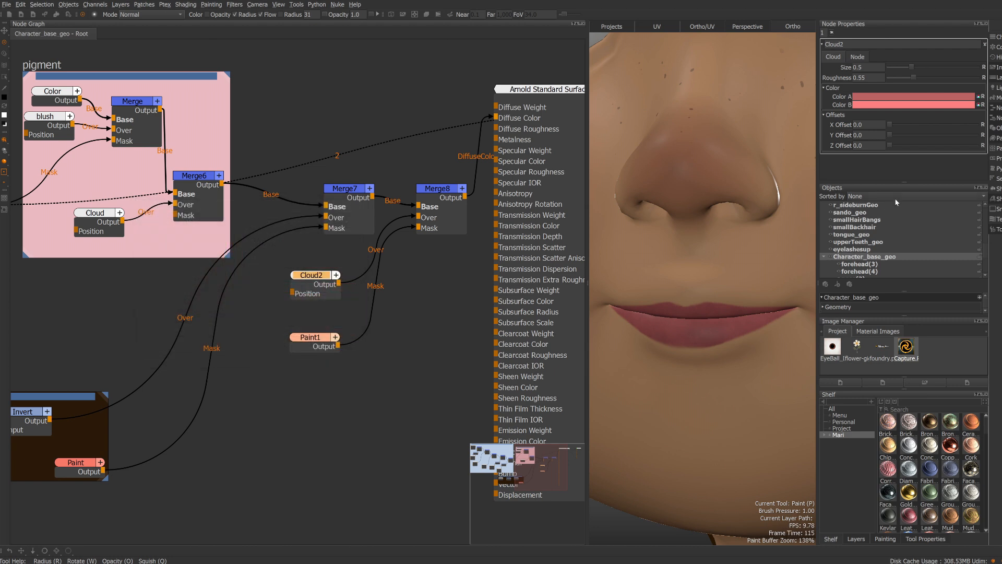
# - Change Cloud2's Color B to a dark red with an intensity of 0.381
pyautogui.click(903, 106)
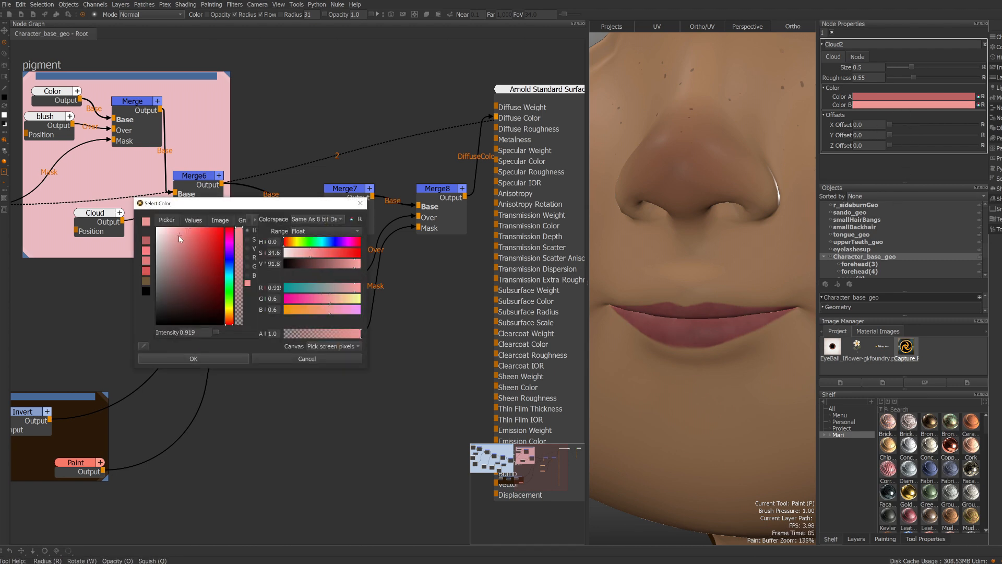
pyautogui.moveTo(179, 236); pyautogui.dragTo(211, 291)
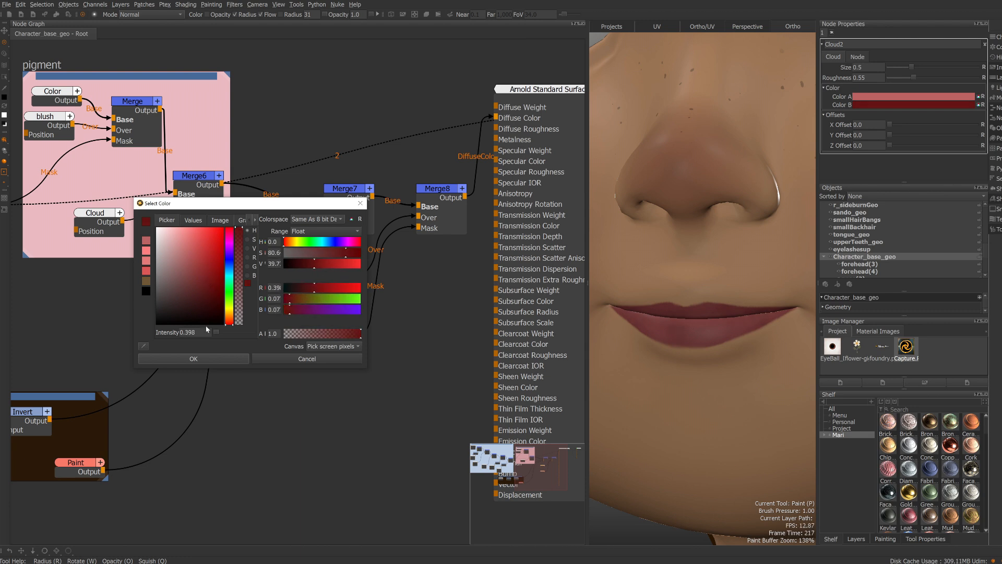
pyautogui.moveTo(209, 284); pyautogui.dragTo(212, 288)
pyautogui.click(194, 358)
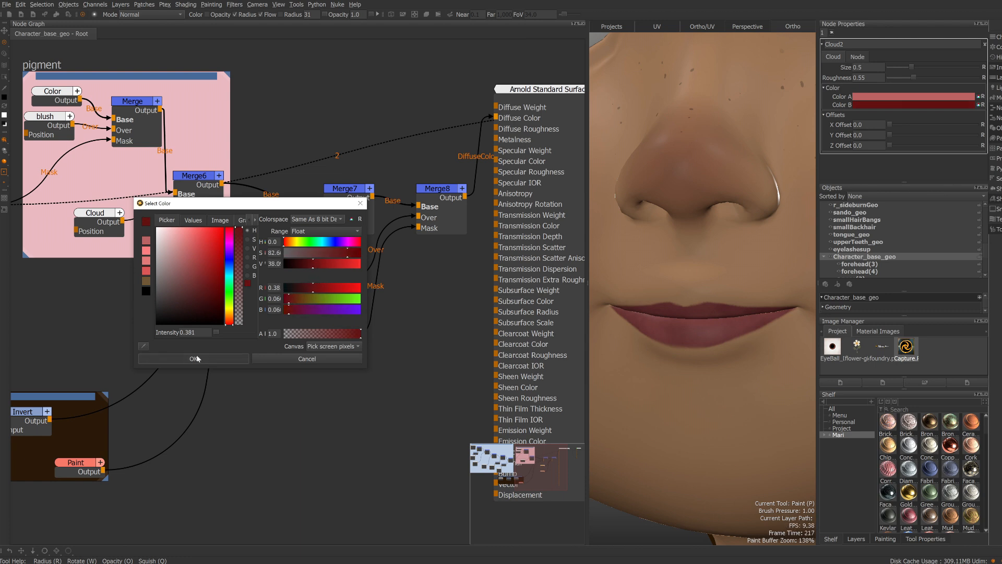
# - Examine the new lip colour on the whole face and body from several distances and angles
pyautogui.keyDown('alt'); pyautogui.moveTo(688, 320); pyautogui.dragTo(716, 255, button='right'); pyautogui.keyUp('alt')
pyautogui.keyDown('alt'); pyautogui.moveTo(716, 256); pyautogui.dragTo(740, 320, button='middle'); pyautogui.keyUp('alt')
pyautogui.keyDown('alt'); pyautogui.moveTo(740, 321); pyautogui.dragTo(716, 296); pyautogui.keyUp('alt')
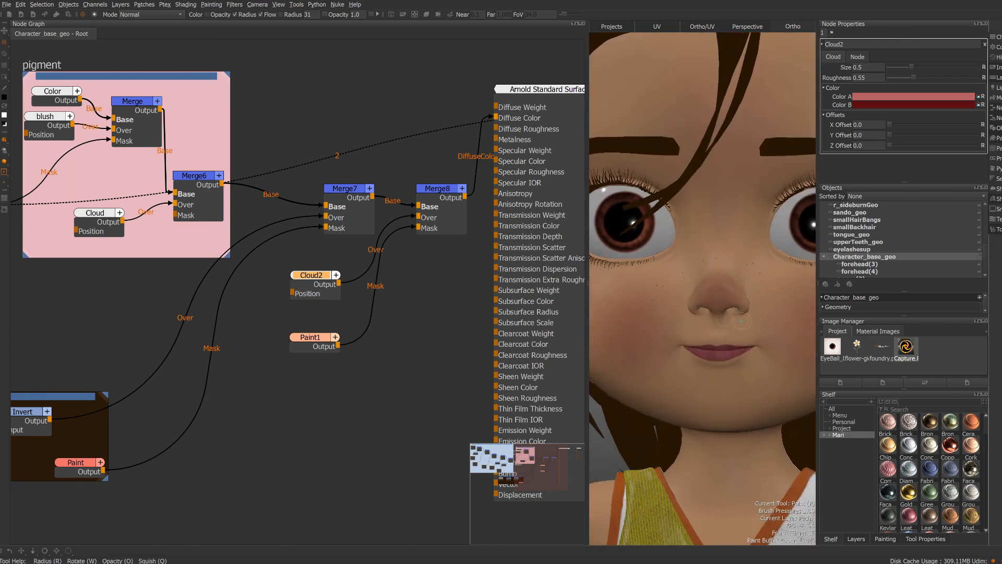
pyautogui.keyDown('alt'); pyautogui.moveTo(715, 295); pyautogui.dragTo(699, 284, button='right'); pyautogui.keyUp('alt')
pyautogui.keyDown('alt'); pyautogui.moveTo(723, 292); pyautogui.dragTo(684, 296); pyautogui.keyUp('alt')
pyautogui.keyDown('alt'); pyautogui.moveTo(685, 295); pyautogui.dragTo(673, 287, button='right'); pyautogui.keyUp('alt')
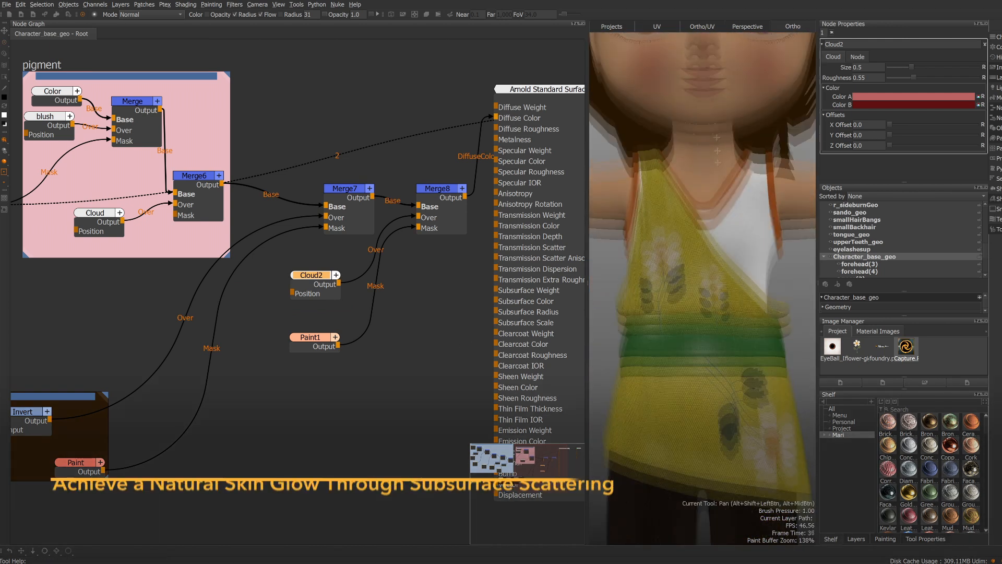
pyautogui.moveTo(699, 272)
pyautogui.keyDown('alt'); pyautogui.mouseDown(button='right')
pyautogui.moveTo(716, 243)
pyautogui.moveTo(700, 261)
pyautogui.mouseUp(button='right'); pyautogui.keyUp('alt')
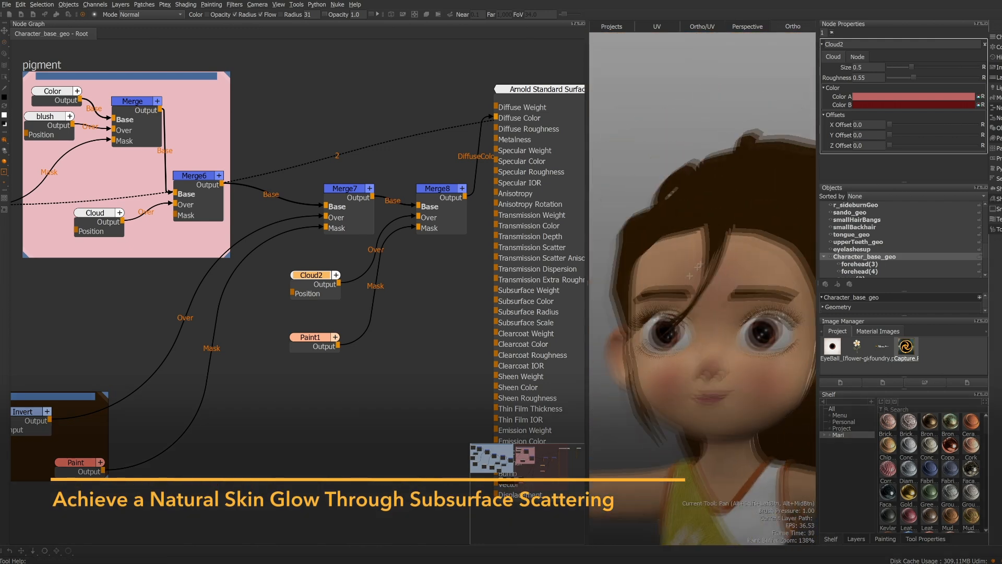
pyautogui.keyDown('alt'); pyautogui.moveTo(699, 260); pyautogui.dragTo(679, 266); pyautogui.keyUp('alt')
pyautogui.keyDown('alt'); pyautogui.moveTo(678, 266); pyautogui.dragTo(678, 242, button='middle'); pyautogui.keyUp('alt')
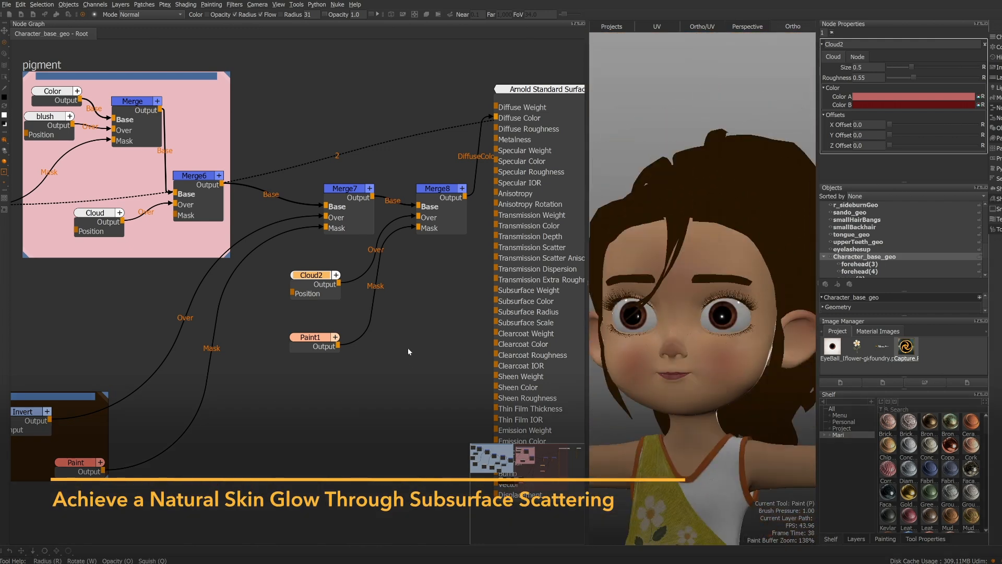
# - Add a Grade node in the empty area below Merge8
pyautogui.click(390, 376)
pyautogui.press('Tab')
pyautogui.write('gra')
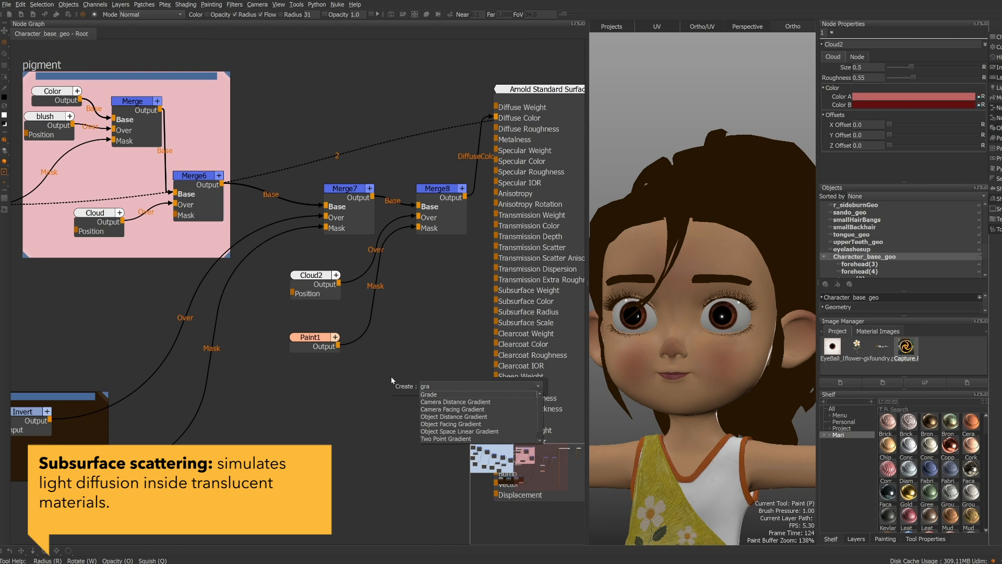
pyautogui.press('Down')
pyautogui.press('Return')
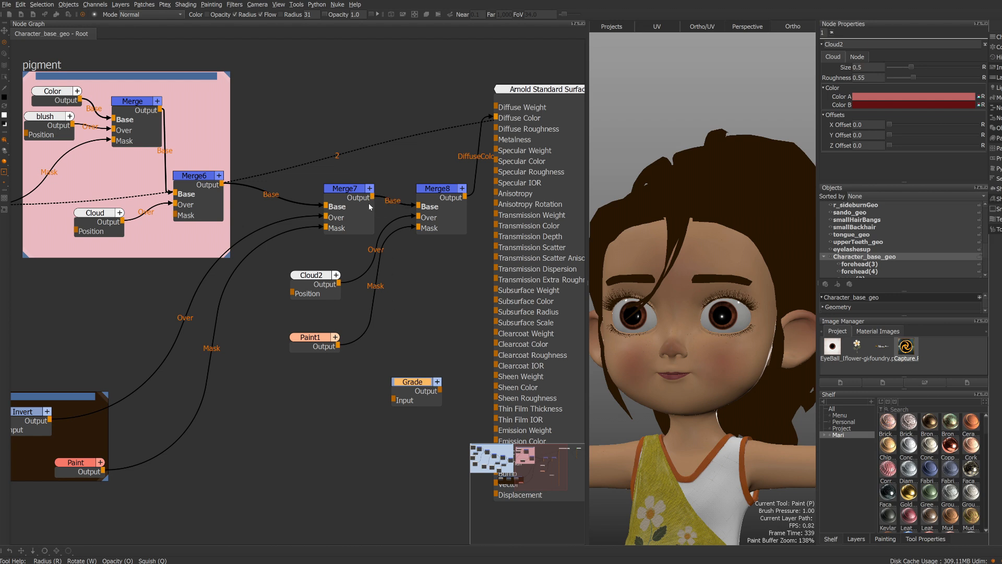
# - Connect Merge7's Output to the Grade node's Input, and Grade's Output to Subsurface Color on the Arnold Standard Surface node
pyautogui.moveTo(372, 197); pyautogui.dragTo(394, 400)
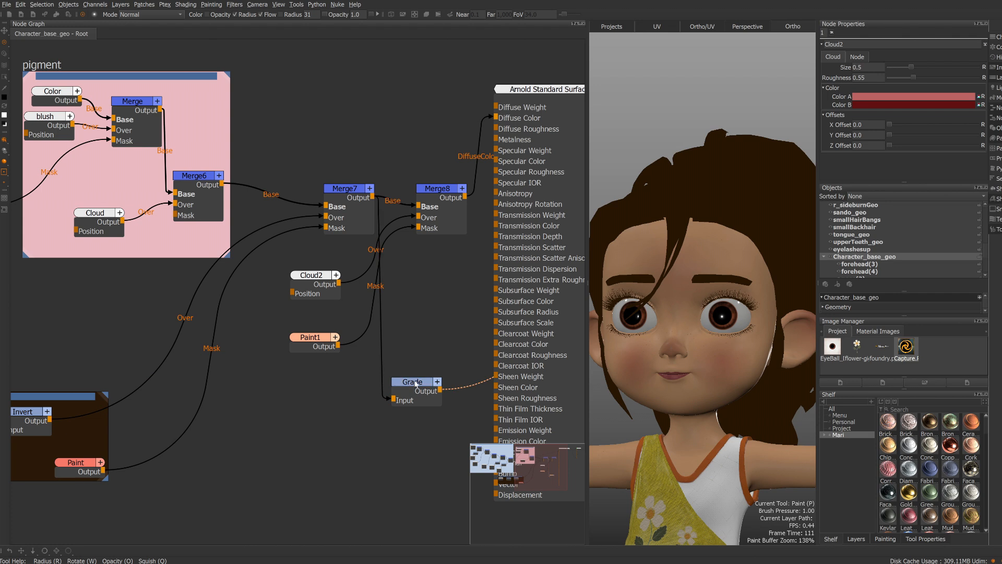
pyautogui.moveTo(441, 390); pyautogui.dragTo(496, 299)
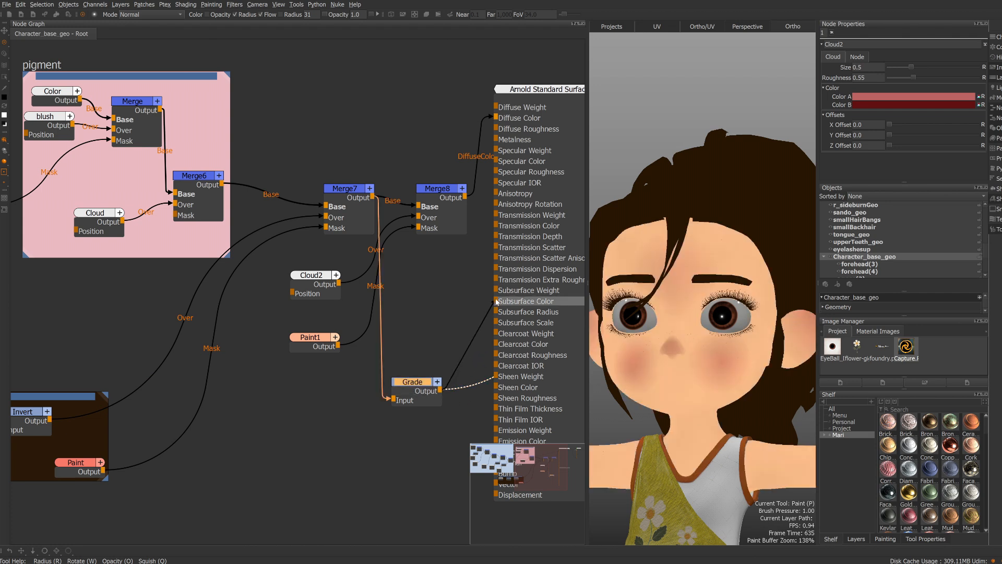
pyautogui.moveTo(496, 301); pyautogui.dragTo(496, 301)
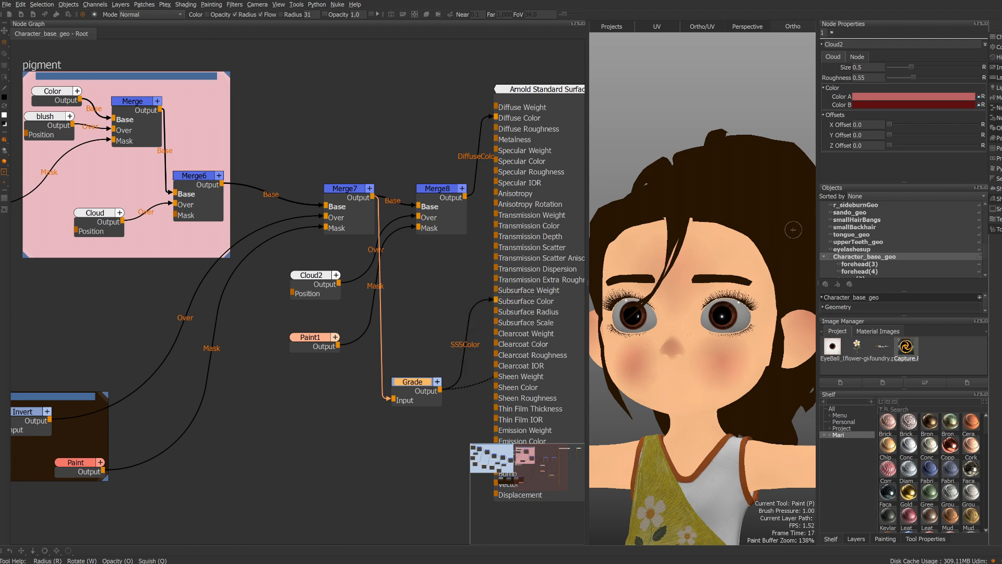
# - Raise the Subsurface Weight of the Arnold Standard Surface shader to a mid-range value while viewing the full shader on the model
pyautogui.click(525, 90)
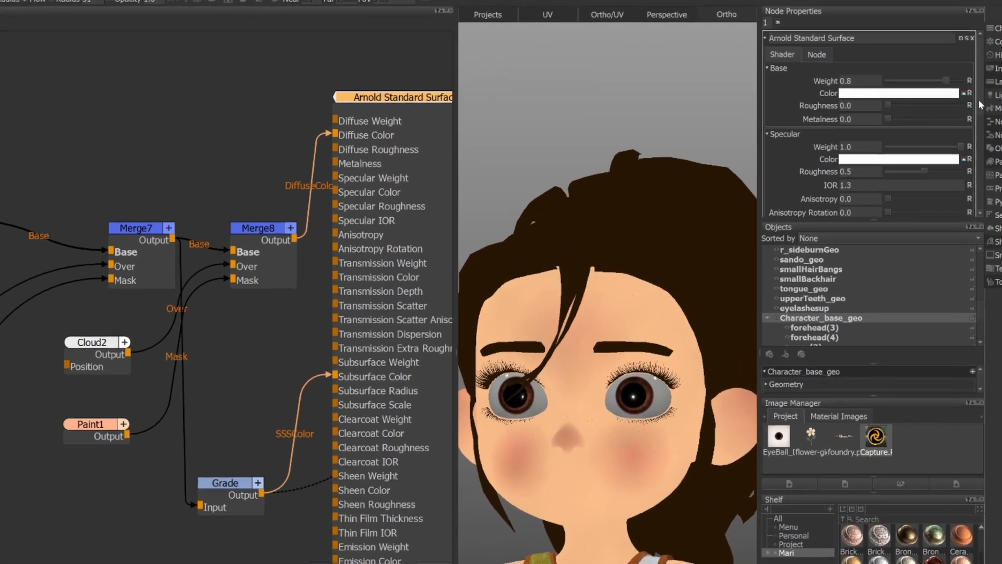
pyautogui.moveTo(980, 105); pyautogui.dragTo(978, 175)
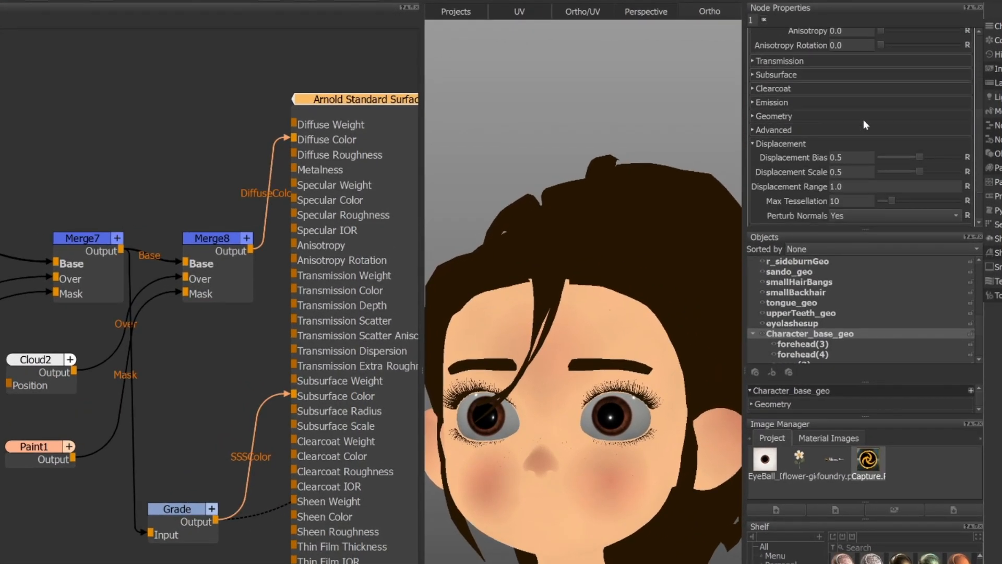
pyautogui.click(754, 74)
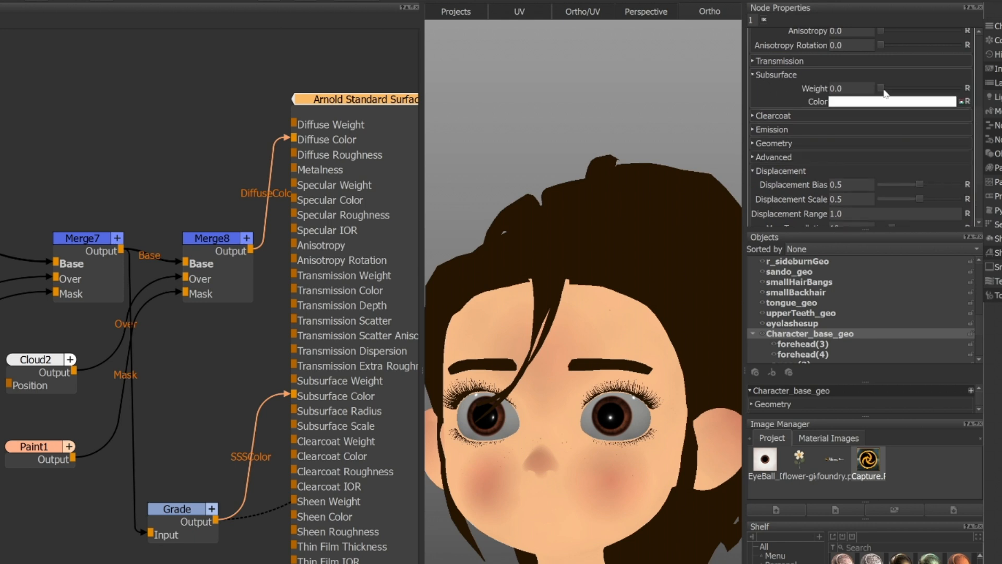
pyautogui.moveTo(884, 92); pyautogui.dragTo(915, 92)
pyautogui.click(343, 105)
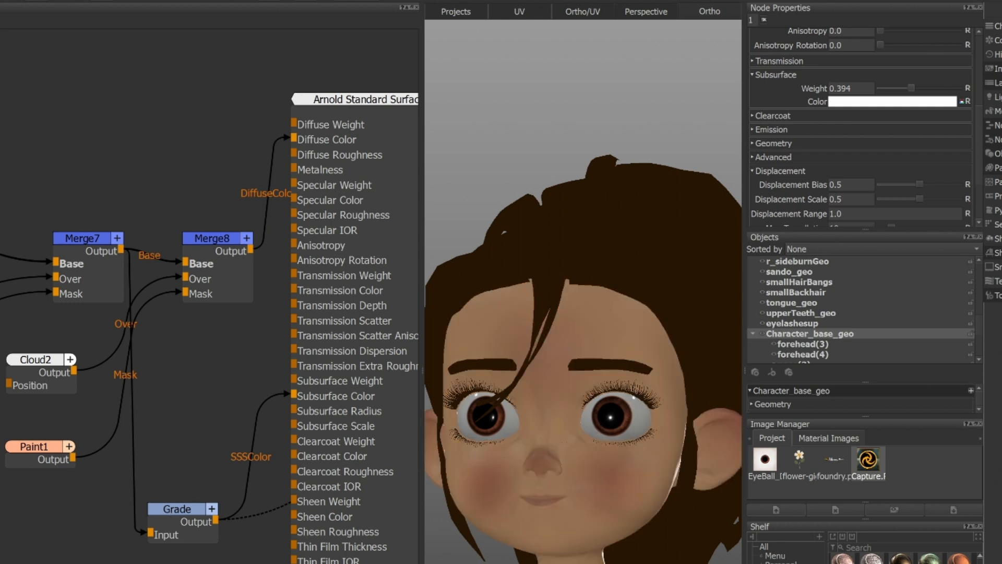
pyautogui.doubleClick(868, 90)
pyautogui.write('5')
pyautogui.press('Return')
# - Open the Grade node's properties, try and undo a Blackpoint change, and set Gamma to 0.45
pyautogui.click(187, 509)
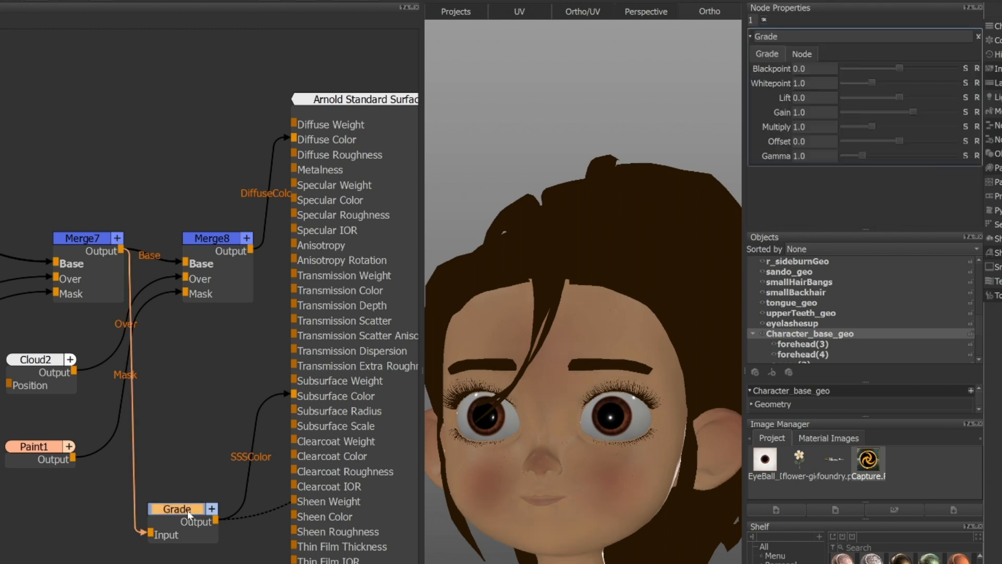
pyautogui.click(267, 464)
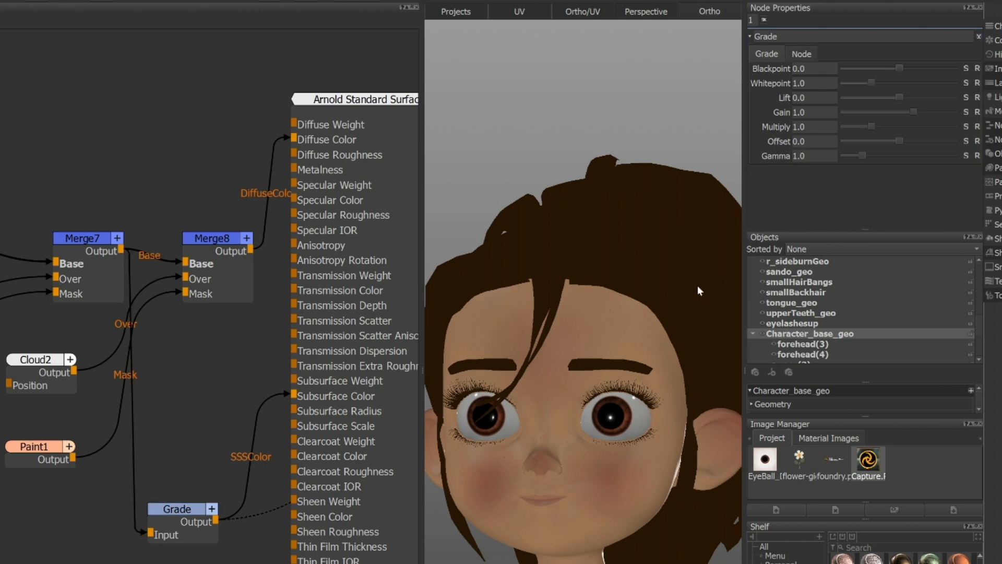
pyautogui.moveTo(900, 68); pyautogui.dragTo(895, 69)
pyautogui.hotkey('ctrl', 'z')
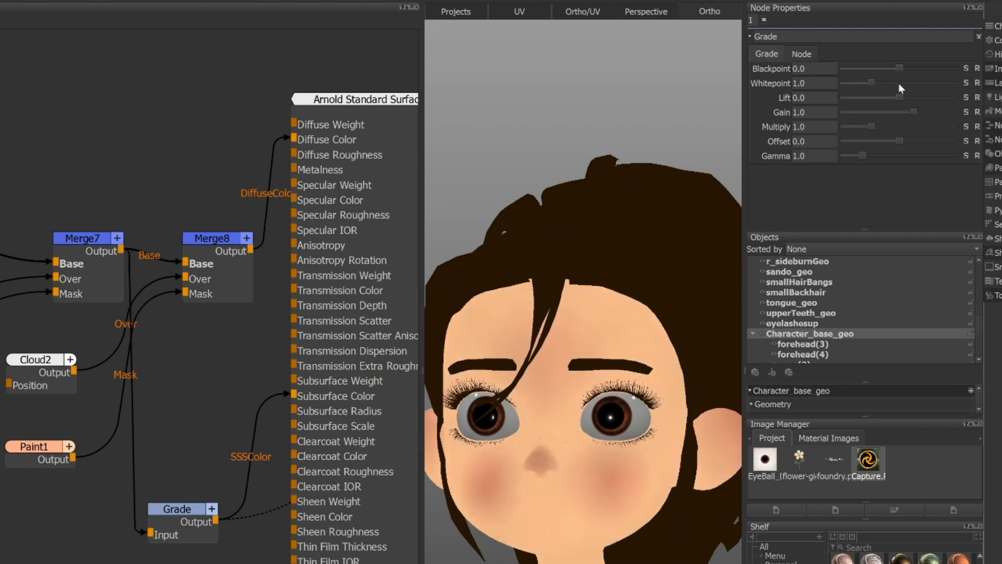
pyautogui.moveTo(867, 155); pyautogui.dragTo(851, 155)
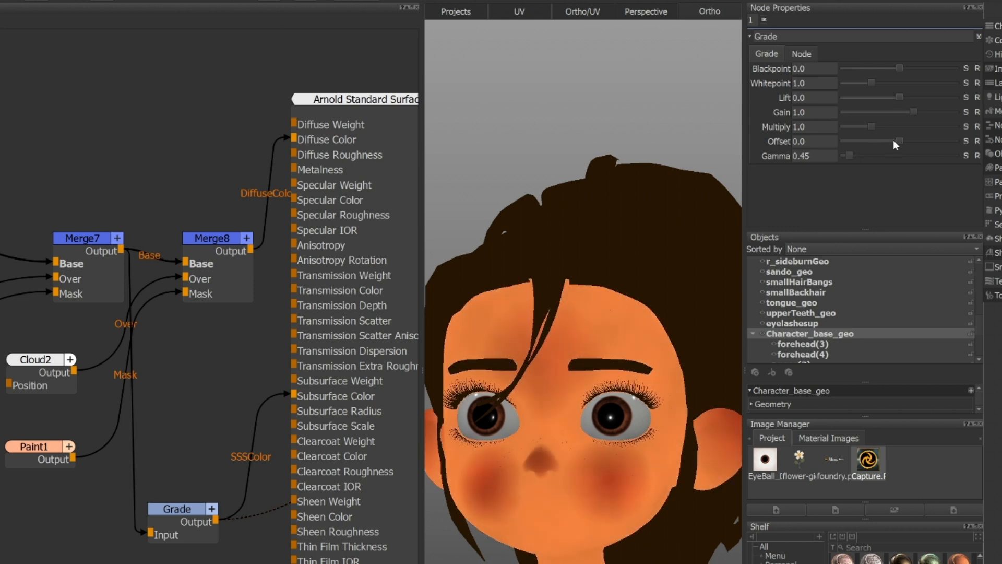
# - Set the Grade's Offset to -0.08 and Multiply to 0.86, and undo a trial reduction of its Gain
pyautogui.moveTo(898, 141); pyautogui.dragTo(895, 141)
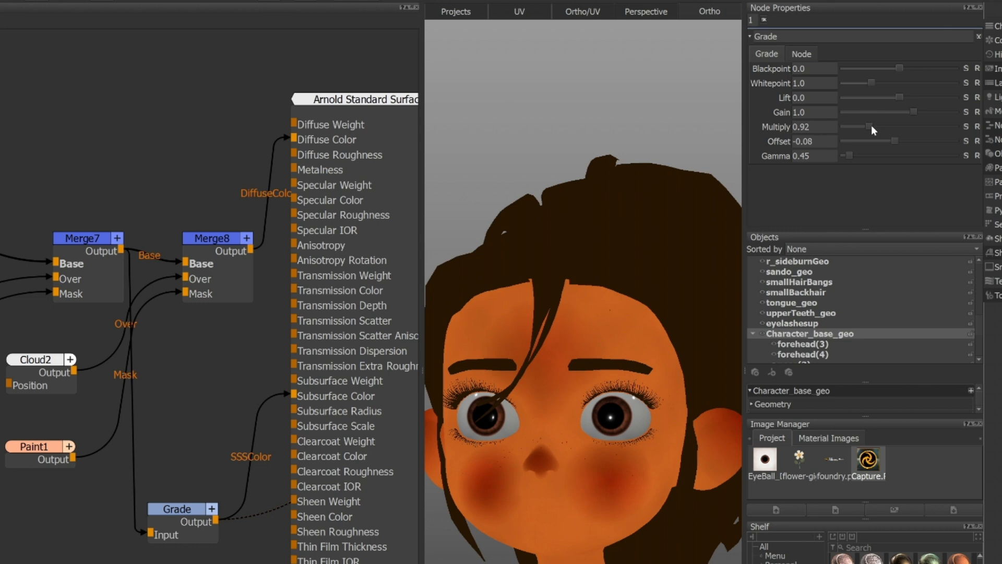
pyautogui.moveTo(872, 126); pyautogui.dragTo(900, 114)
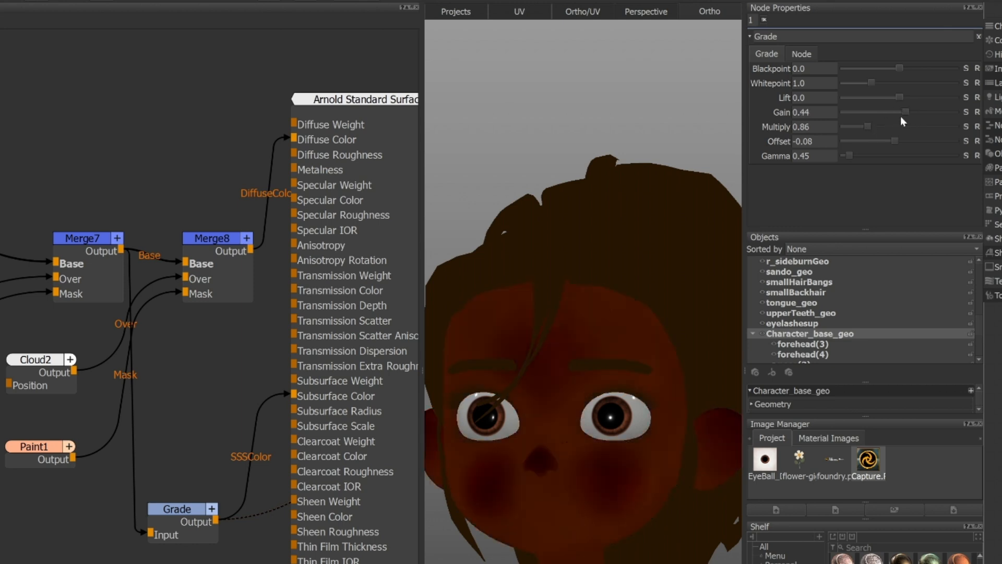
pyautogui.hotkey('ctrl', 'z')
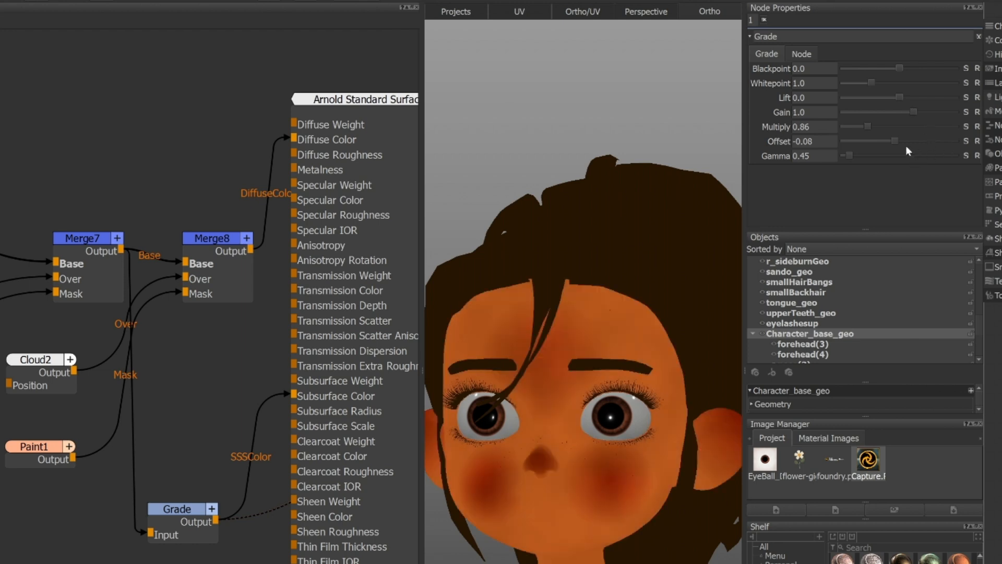
# - Display the full shader on the model, shift the Grade node slightly toward Paint1, and check the face from different views
pyautogui.click(363, 106)
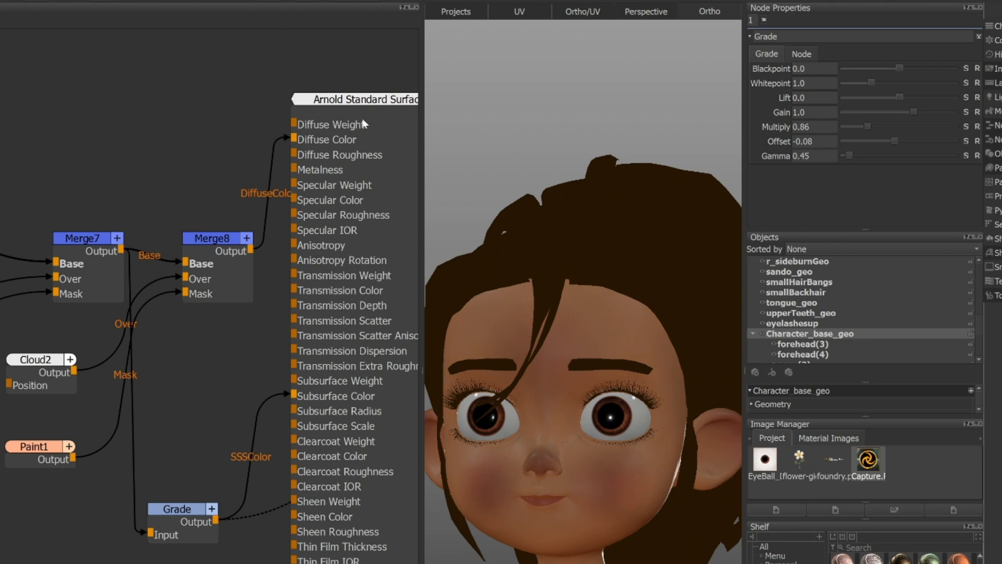
pyautogui.keyDown('alt'); pyautogui.moveTo(639, 330); pyautogui.dragTo(636, 356, button='right'); pyautogui.keyUp('alt')
pyautogui.moveTo(183, 513); pyautogui.dragTo(166, 506)
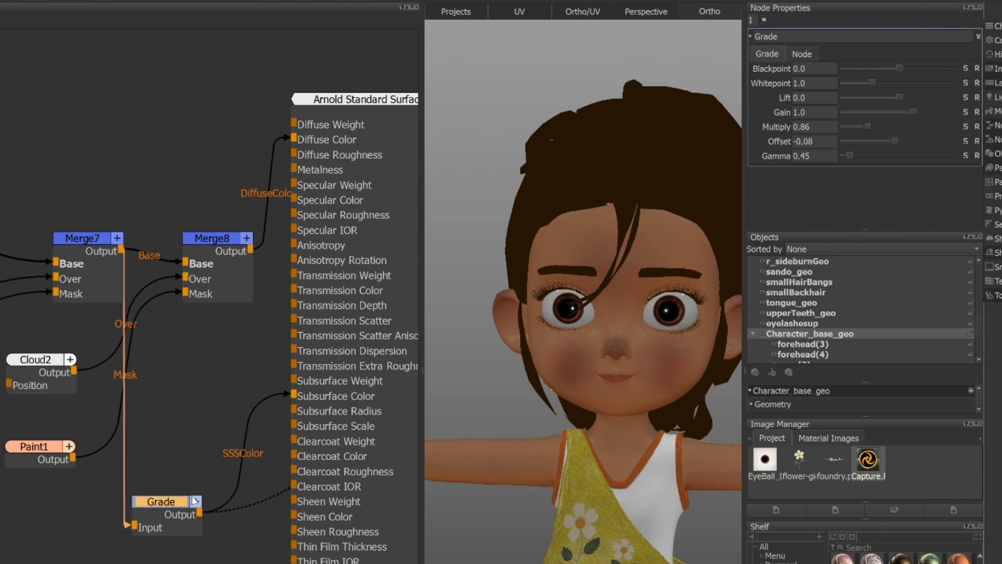
pyautogui.keyDown('alt'); pyautogui.moveTo(612, 360); pyautogui.dragTo(633, 346); pyautogui.keyUp('alt')
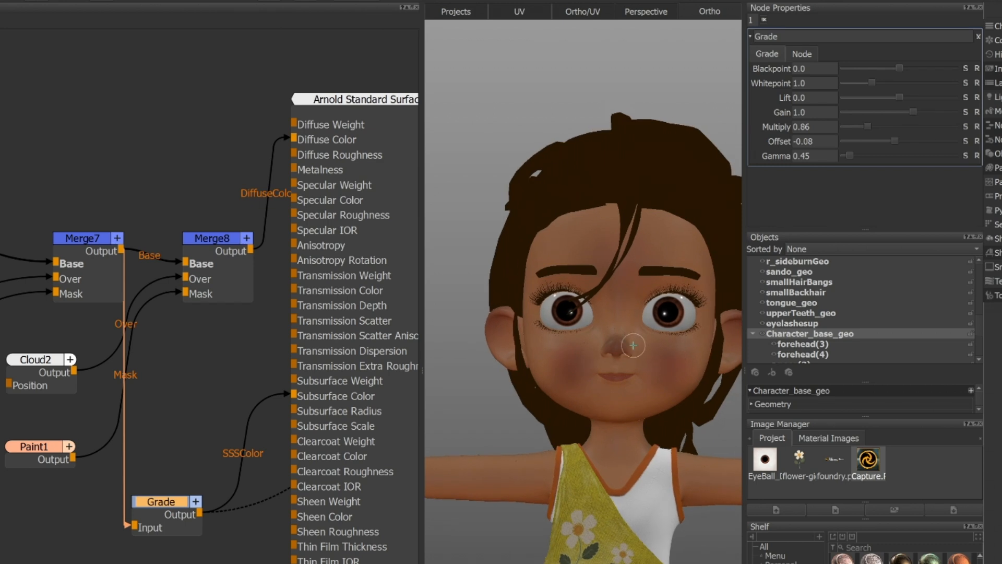
pyautogui.keyDown('alt'); pyautogui.moveTo(633, 347); pyautogui.dragTo(600, 389, button='middle'); pyautogui.keyUp('alt')
pyautogui.keyDown('alt'); pyautogui.moveTo(600, 389); pyautogui.dragTo(615, 402, button='right'); pyautogui.keyUp('alt')
pyautogui.keyDown('alt'); pyautogui.moveTo(614, 402); pyautogui.dragTo(599, 403); pyautogui.keyUp('alt')
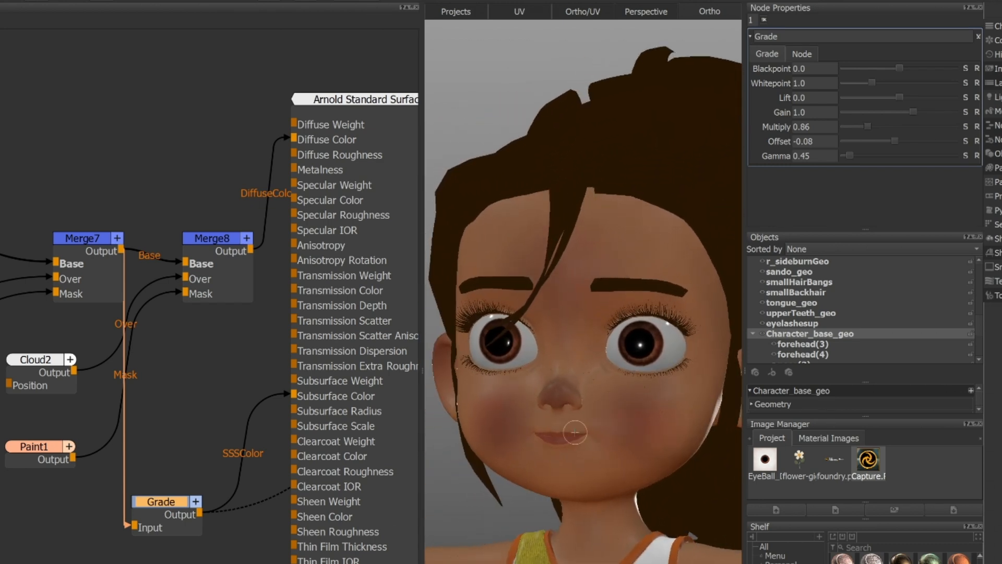
# - Set the Grade's Gamma to 0.7, Lift to -0.04, Gain to 0.82, Multiply to 1.08 and Offset to -0.15, comparing the results on the face
pyautogui.moveTo(162, 504); pyautogui.dragTo(162, 504)
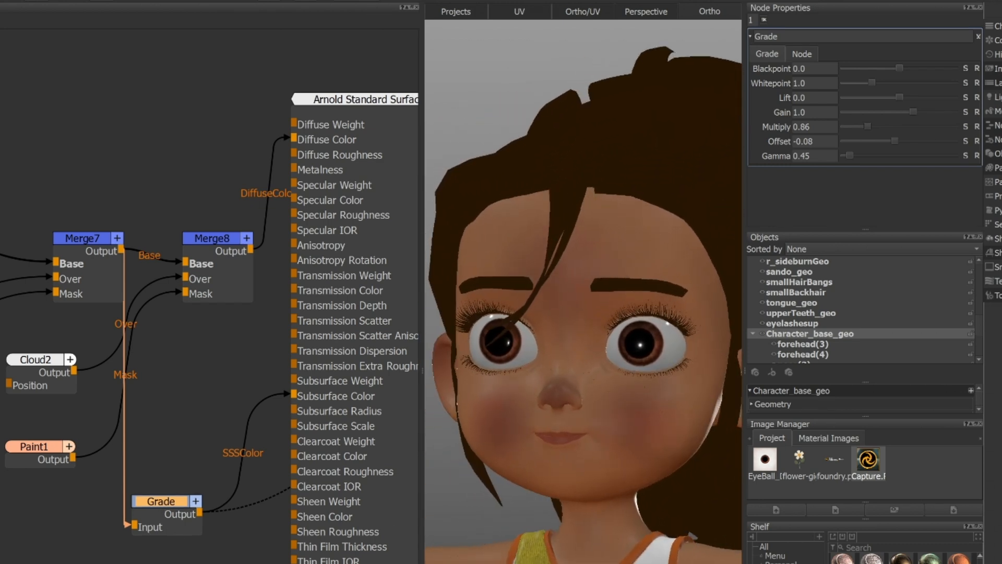
pyautogui.moveTo(849, 153); pyautogui.dragTo(854, 155)
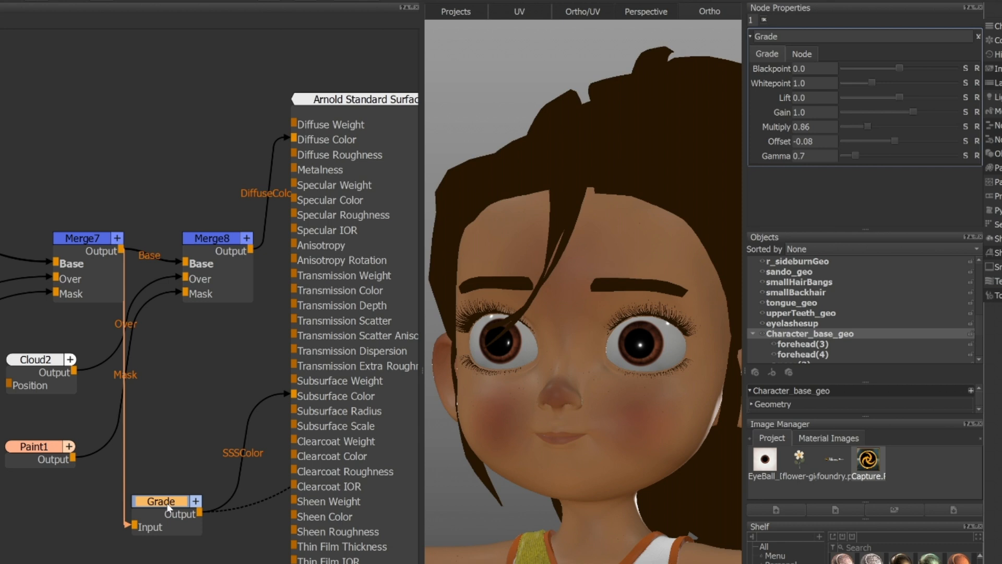
pyautogui.press('1')
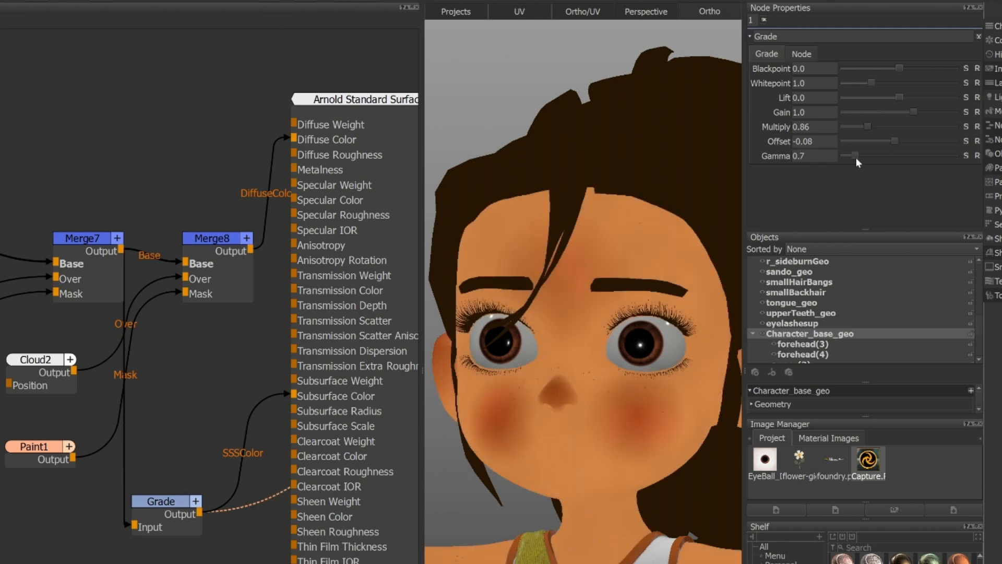
pyautogui.moveTo(893, 142)
pyautogui.mouseDown()
pyautogui.moveTo(872, 127)
pyautogui.moveTo(908, 114)
pyautogui.moveTo(897, 98)
pyautogui.mouseUp()
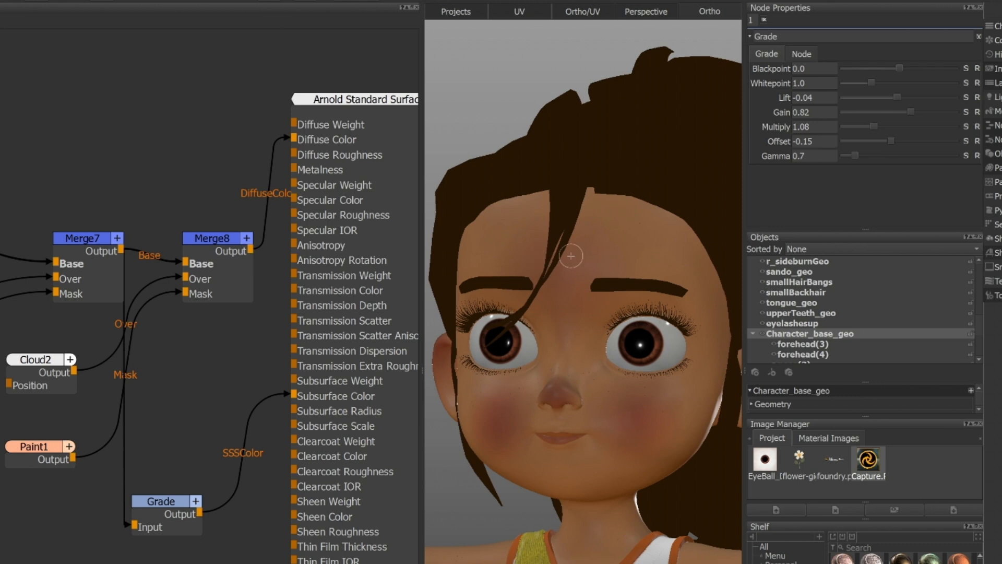
pyautogui.scroll(-5, 615, 268)
pyautogui.keyDown('alt'); pyautogui.moveTo(574, 309); pyautogui.dragTo(596, 319); pyautogui.keyUp('alt')
pyautogui.moveTo(597, 320)
pyautogui.keyDown('alt'); pyautogui.mouseDown(button='right')
pyautogui.moveTo(639, 359)
pyautogui.moveTo(629, 359)
pyautogui.mouseUp(button='right'); pyautogui.keyUp('alt')
pyautogui.moveTo(574, 281)
pyautogui.keyDown('alt'); pyautogui.mouseDown(button='right')
pyautogui.moveTo(621, 322)
pyautogui.moveTo(606, 309)
pyautogui.mouseUp(button='right'); pyautogui.keyUp('alt')
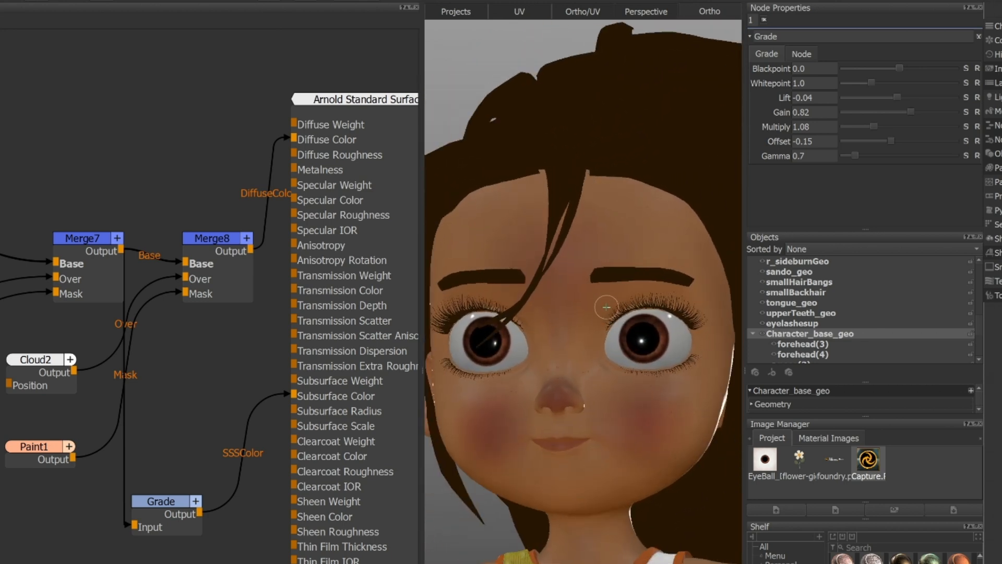
# - Open the Arnold Standard Surface properties and set the Subsurface Weight to 0.25, checking the whole character
pyautogui.click(362, 101)
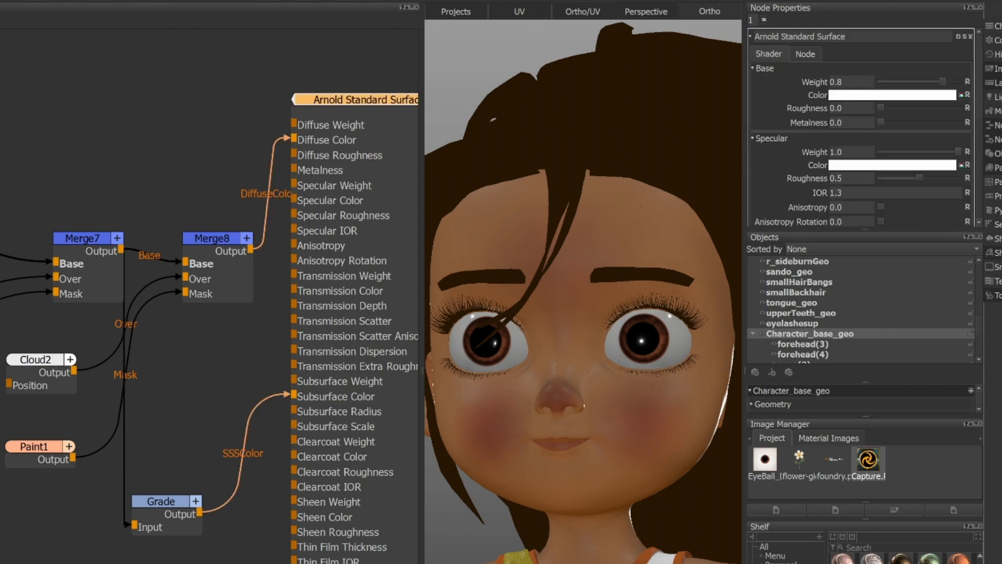
pyautogui.scroll(-5, 794, 169)
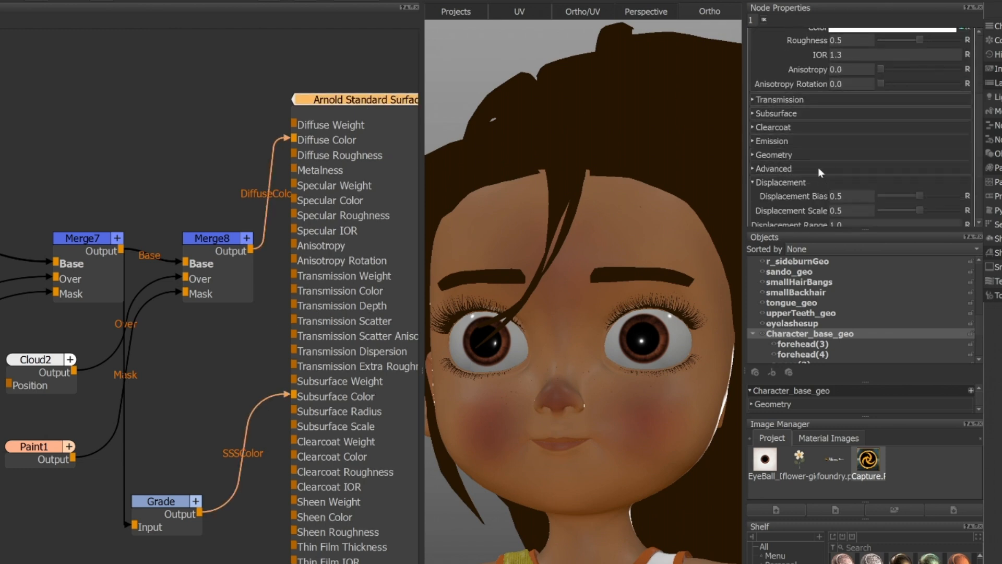
pyautogui.click(755, 113)
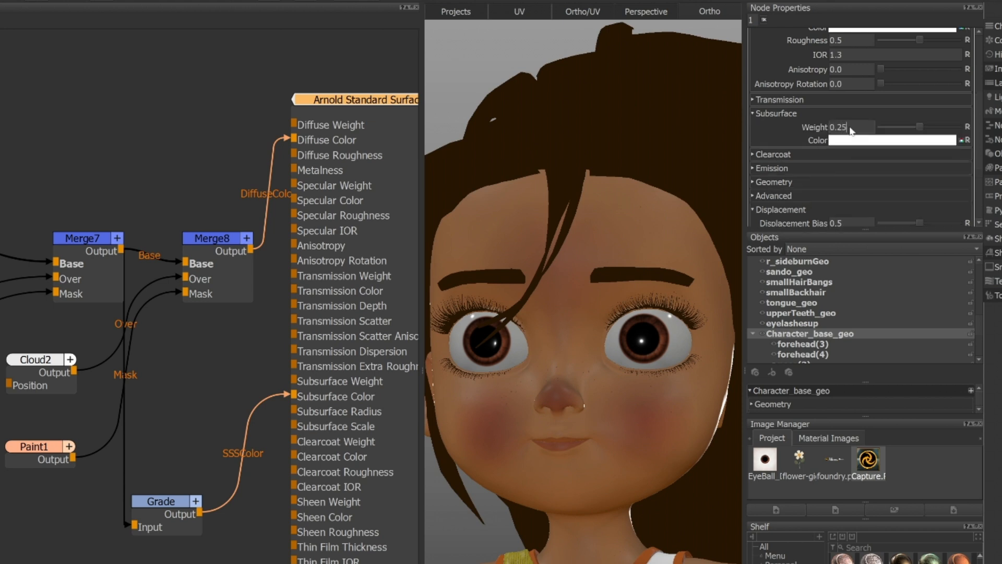
pyautogui.press('Return')
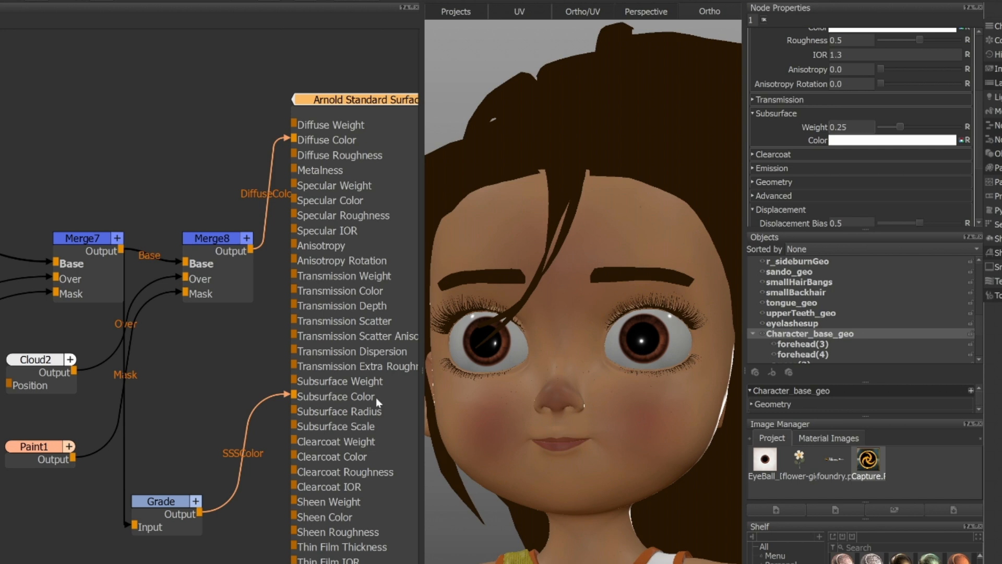
pyautogui.scroll(-5, 591, 364)
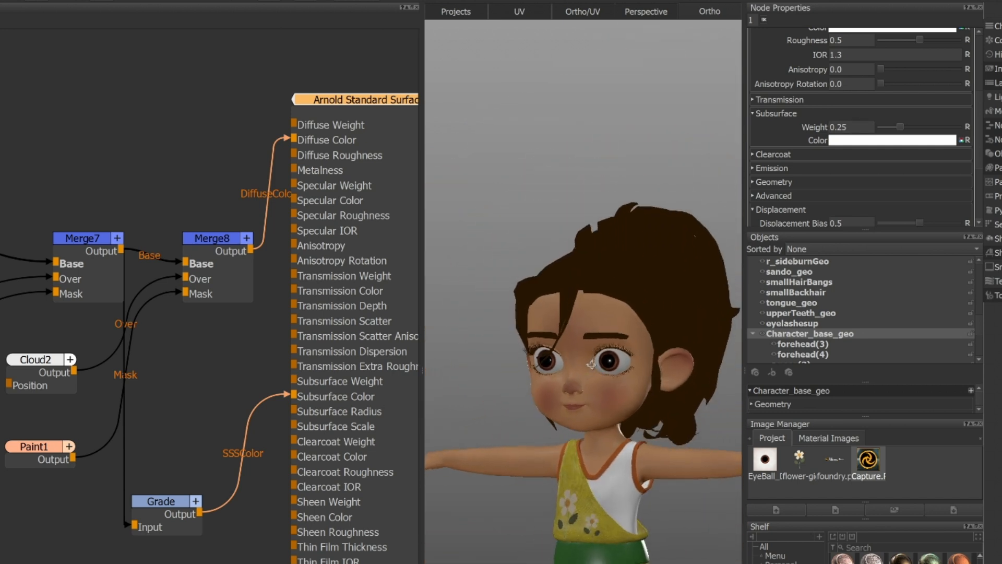
# - Compare the Grade output with the full shader, try a zero Subsurface Weight, and set the weight to 0.3
pyautogui.click(178, 505)
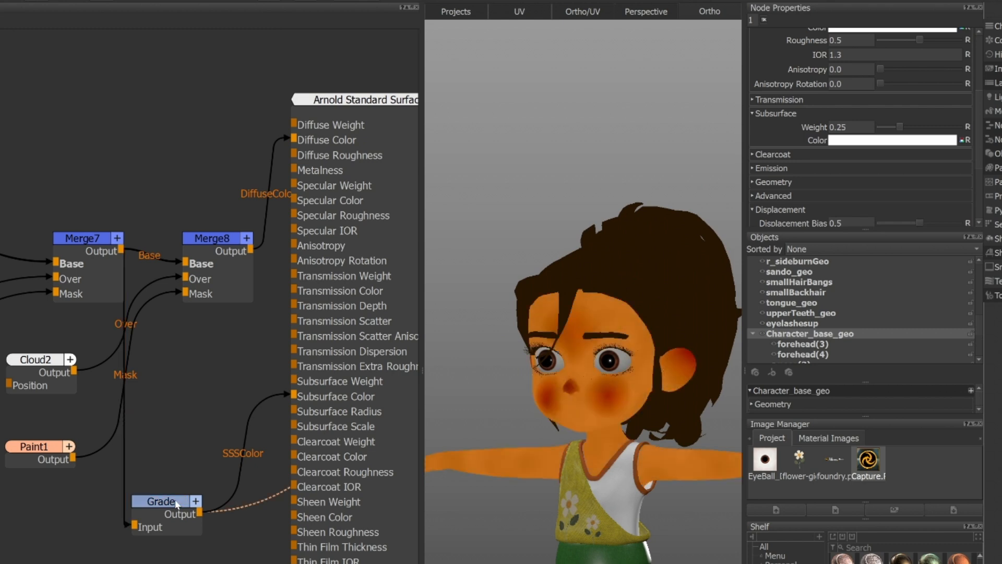
pyautogui.moveTo(356, 103); pyautogui.dragTo(357, 103)
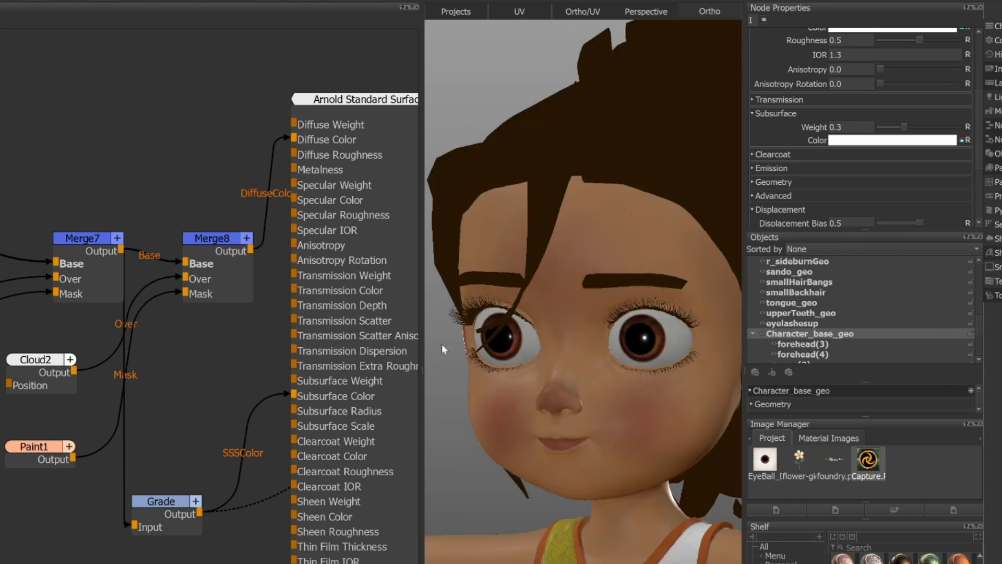
pyautogui.moveTo(908, 130); pyautogui.dragTo(849, 136)
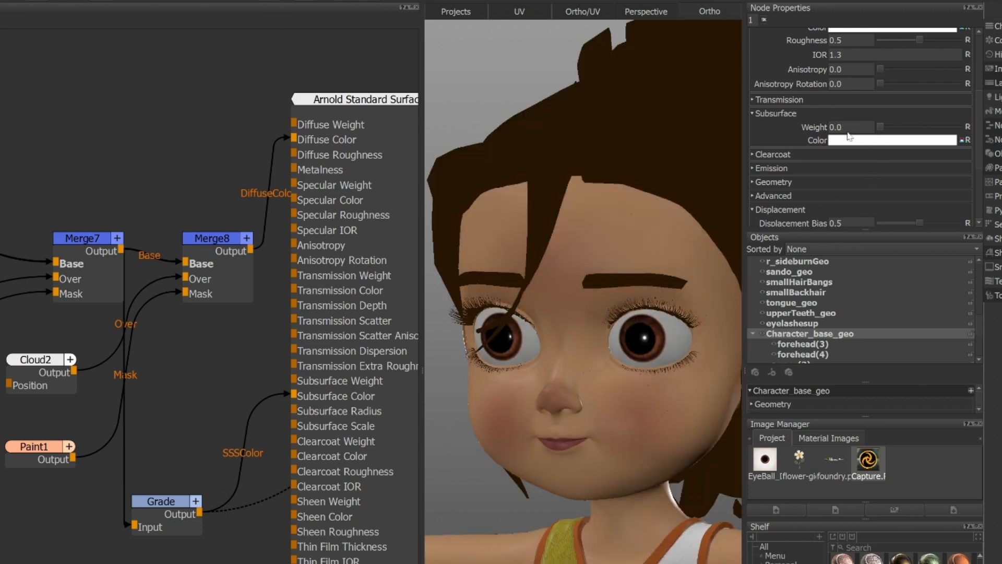
pyautogui.click(856, 130)
pyautogui.write('3')
pyautogui.press('Return')
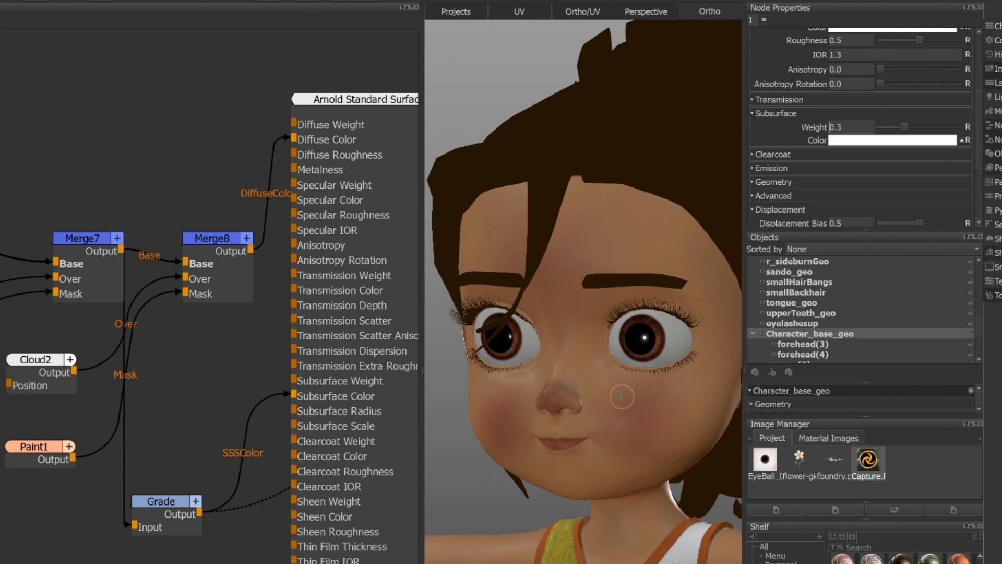
pyautogui.scroll(-2, 621, 396)
pyautogui.keyDown('alt'); pyautogui.moveTo(570, 391); pyautogui.dragTo(615, 393); pyautogui.keyUp('alt')
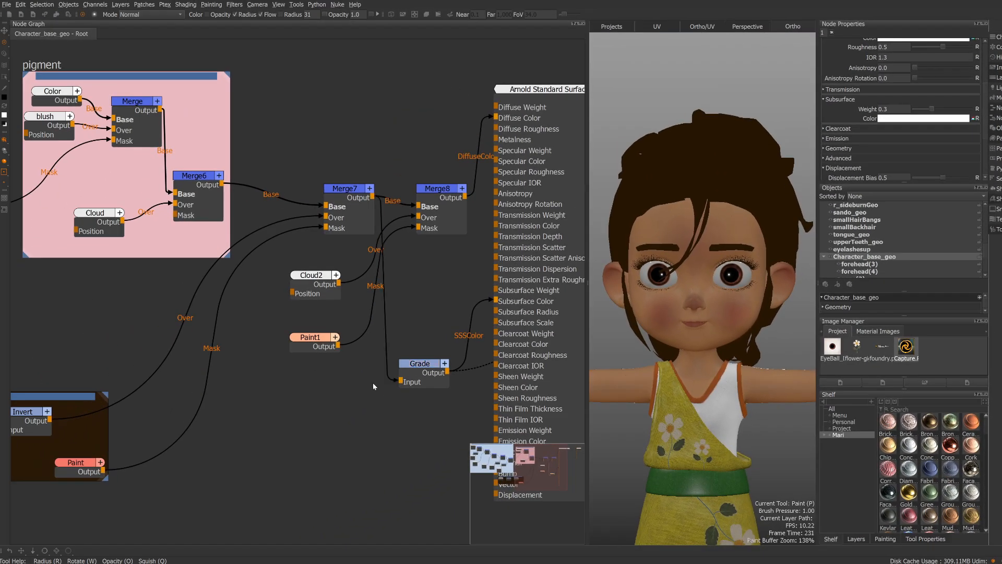
# - Add a Backdrop around the Cloud2 and Paint1 nodes and name it lips
pyautogui.moveTo(365, 393); pyautogui.dragTo(280, 260)
pyautogui.press('Tab')
pyautogui.write('Backdrop')
pyautogui.press('Return')
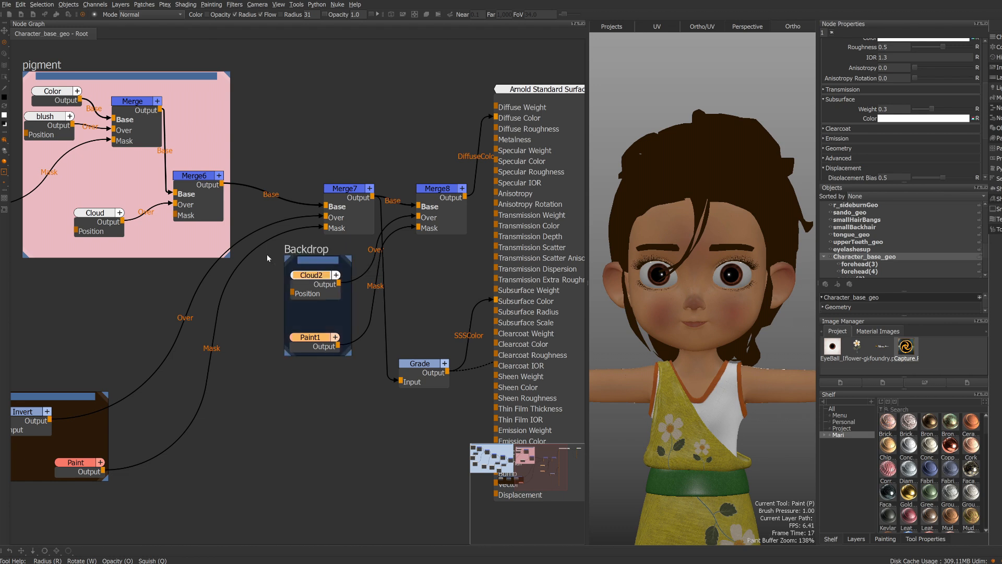
pyautogui.rightClick(317, 264)
pyautogui.press('Escape')
pyautogui.doubleClick(838, 44)
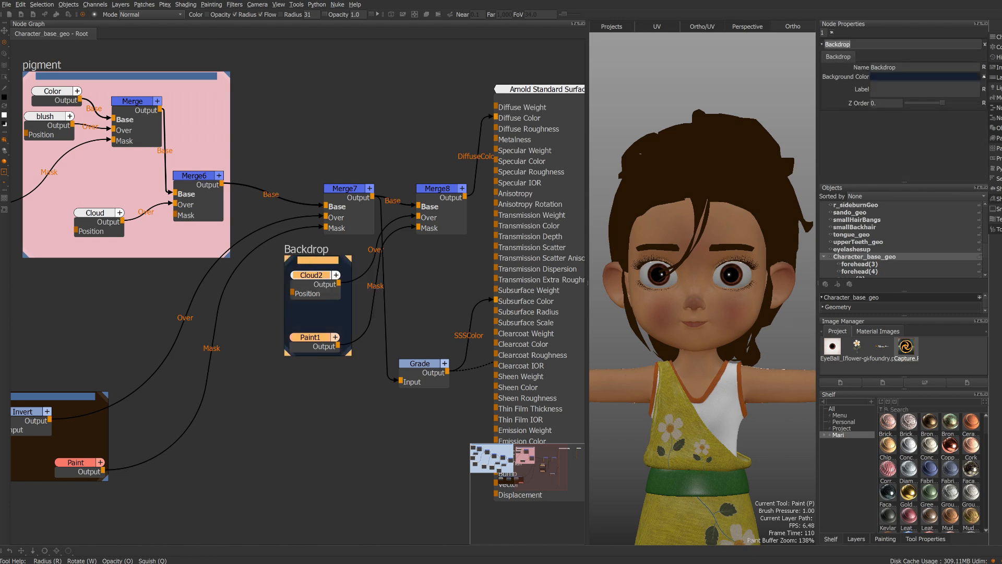
pyautogui.write('Liplips')
pyautogui.press('Return')
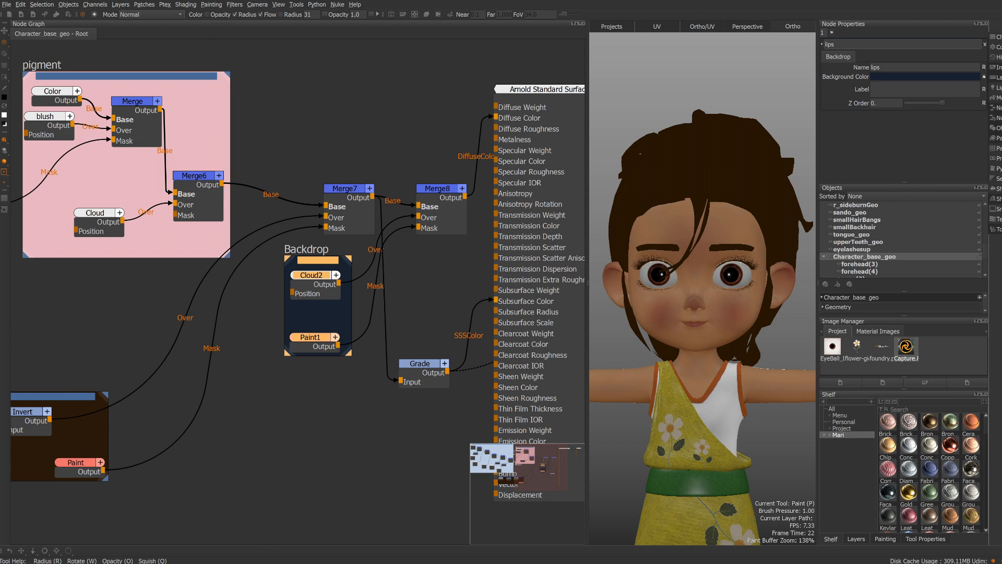
# - Set the lips backdrop's background color to bright red and move the group farther below the Merge7 node
pyautogui.click(889, 77)
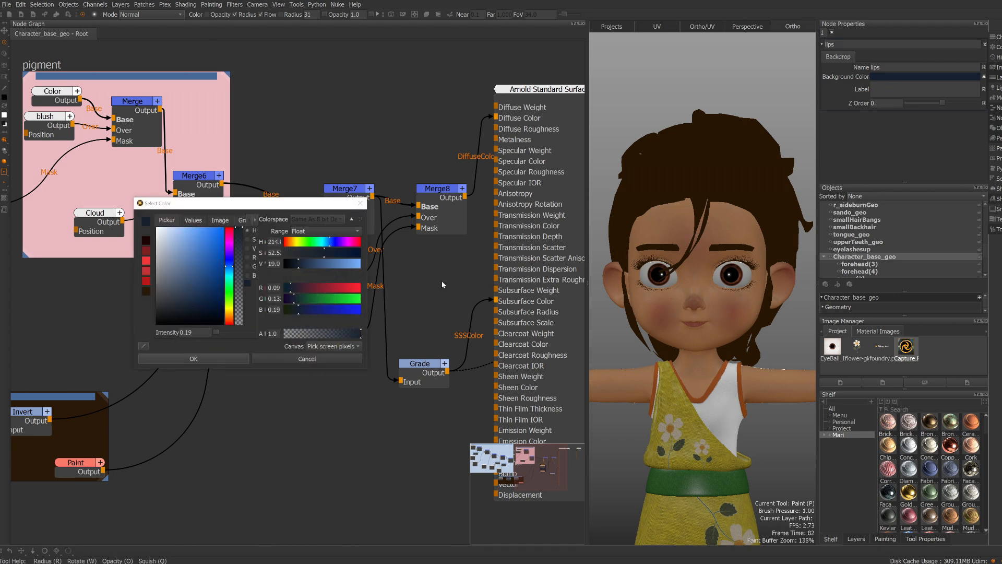
pyautogui.click(145, 260)
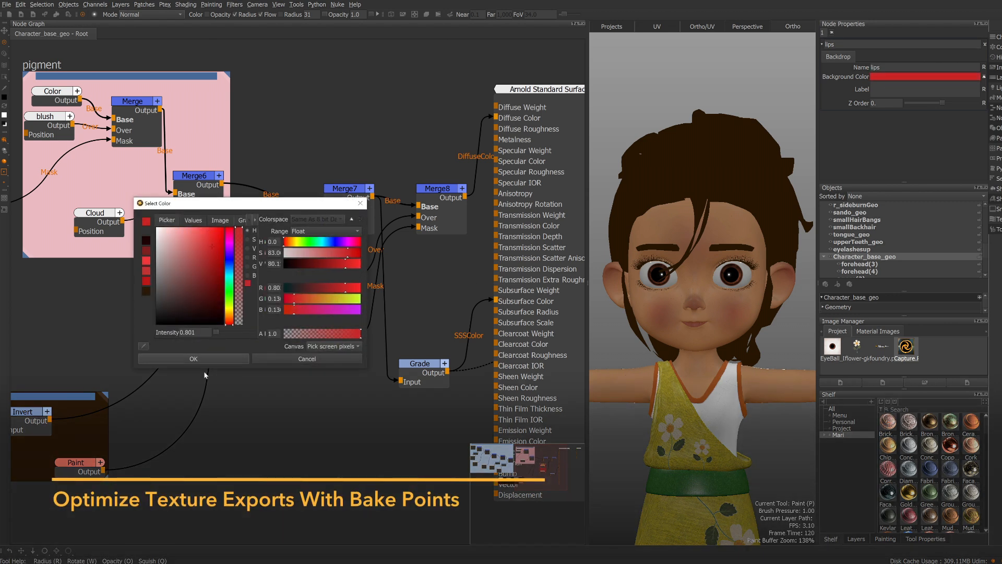
pyautogui.click(212, 358)
pyautogui.moveTo(316, 260); pyautogui.dragTo(281, 336)
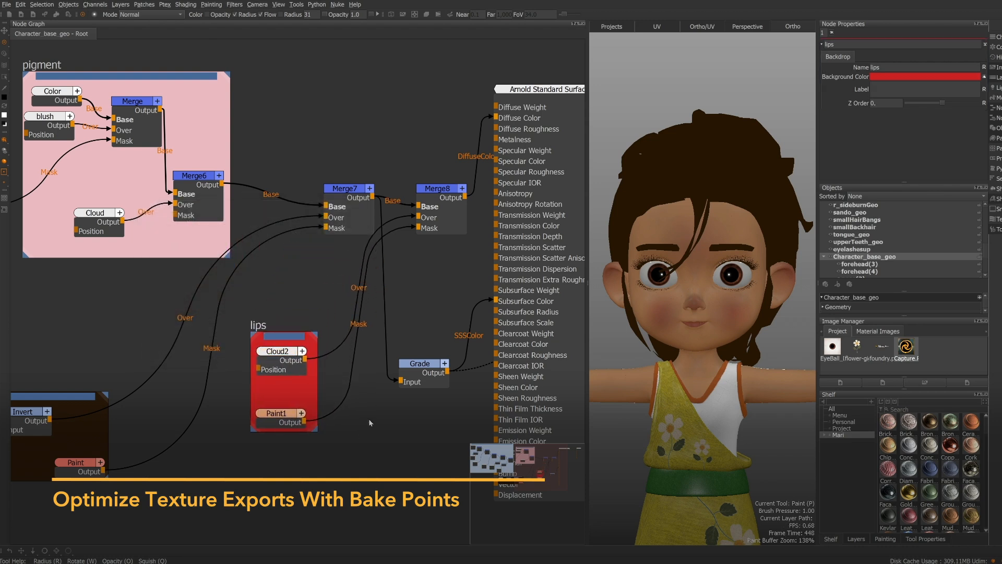
# - Move the Grade node up closer to Merge8 and shift the Arnold Standard Surface node toward the Viewer to make space
pyautogui.scroll(-2, 370, 422)
pyautogui.moveTo(417, 372); pyautogui.dragTo(429, 316)
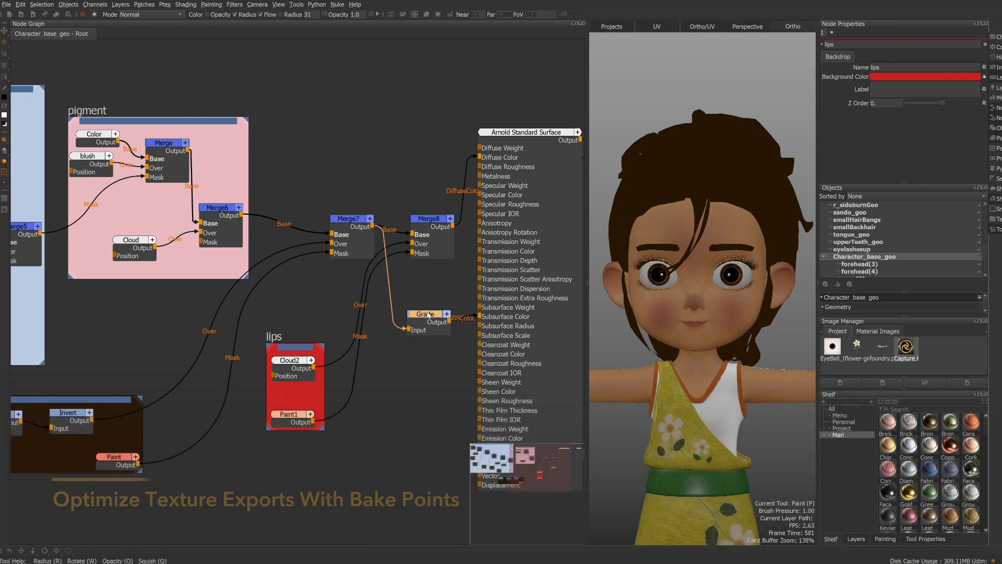
pyautogui.scroll(-3, 424, 364)
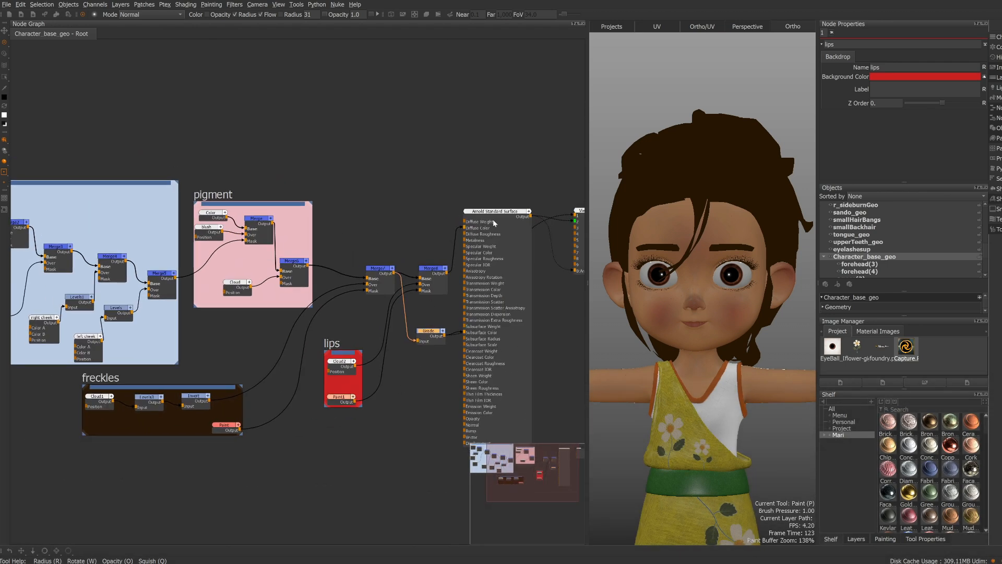
pyautogui.moveTo(499, 213); pyautogui.dragTo(532, 209)
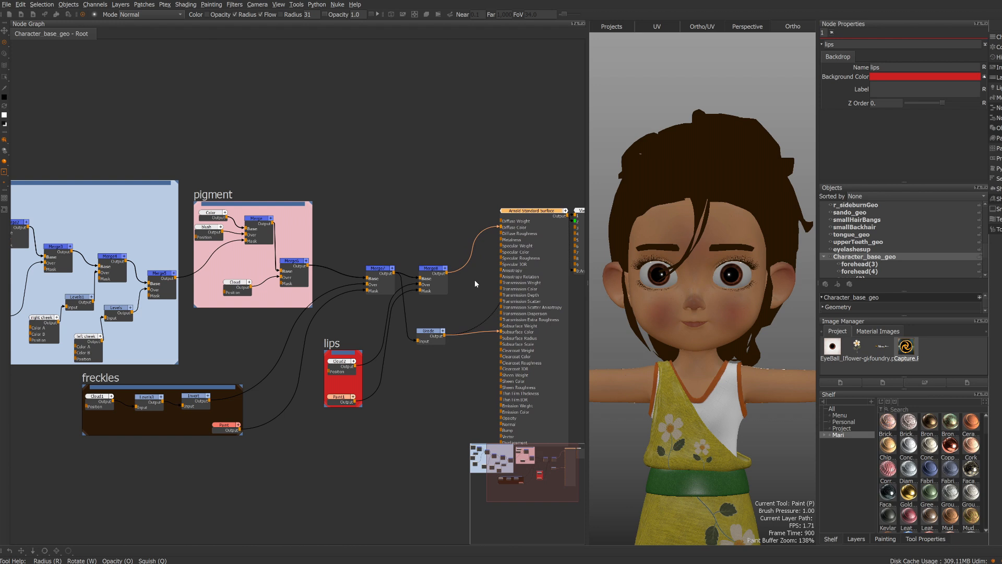
# - Add a Bake Point after Merge8 with size 8192 x 8192 and 16bit (Half) depth
pyautogui.scroll(1, 474, 280)
pyautogui.scroll(1, 477, 277)
pyautogui.moveTo(448, 285); pyautogui.dragTo(415, 275, button='middle')
pyautogui.scroll(1, 344, 274)
pyautogui.click(339, 257)
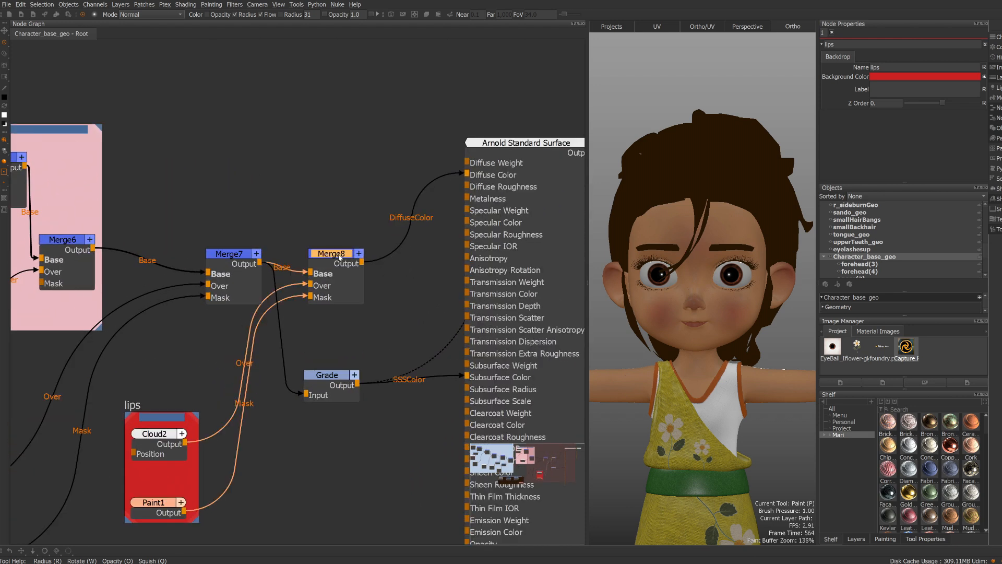
pyautogui.press('Tab')
pyautogui.write('ba')
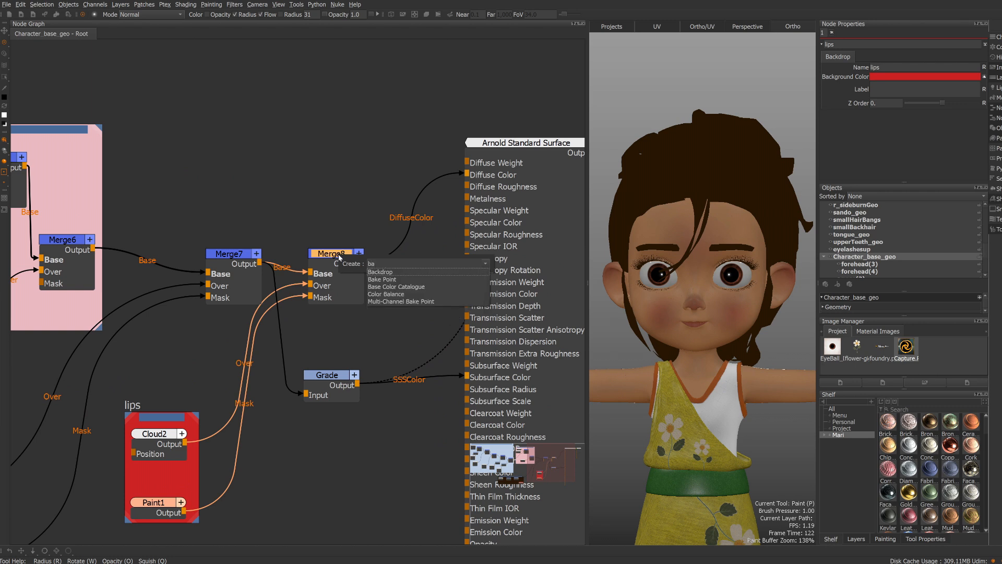
pyautogui.write('ke Point')
pyautogui.press('Return')
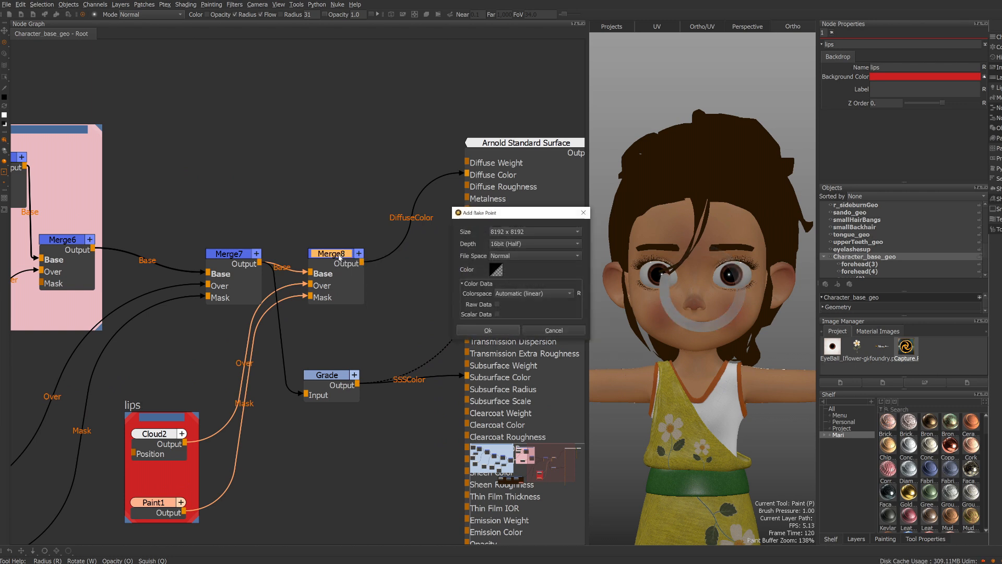
pyautogui.click(493, 328)
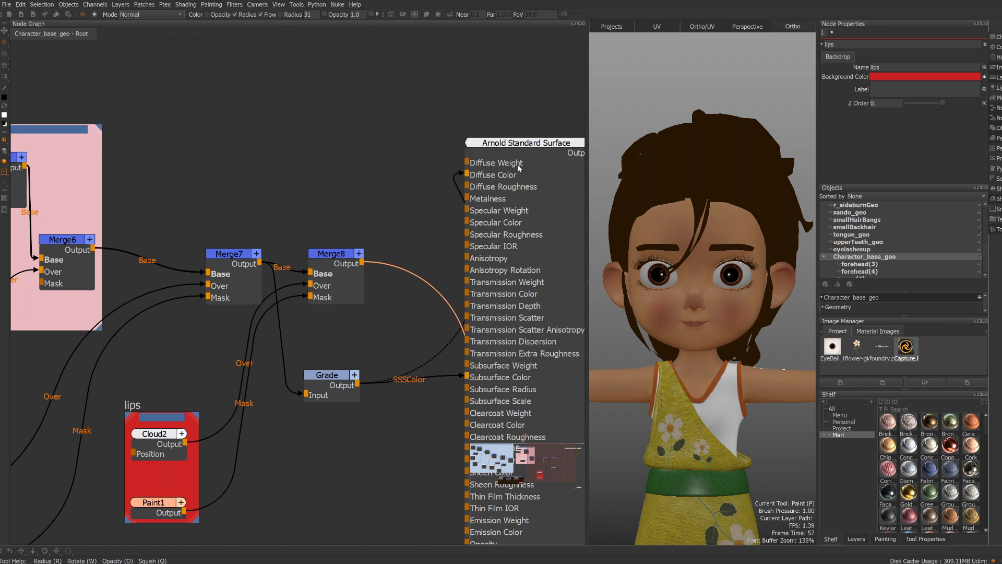
# - Place the Bake Point node between Merge8 and the shader's Diffuse Color input
pyautogui.scroll(-1, 425, 264)
pyautogui.moveTo(415, 301); pyautogui.dragTo(312, 222, button='middle')
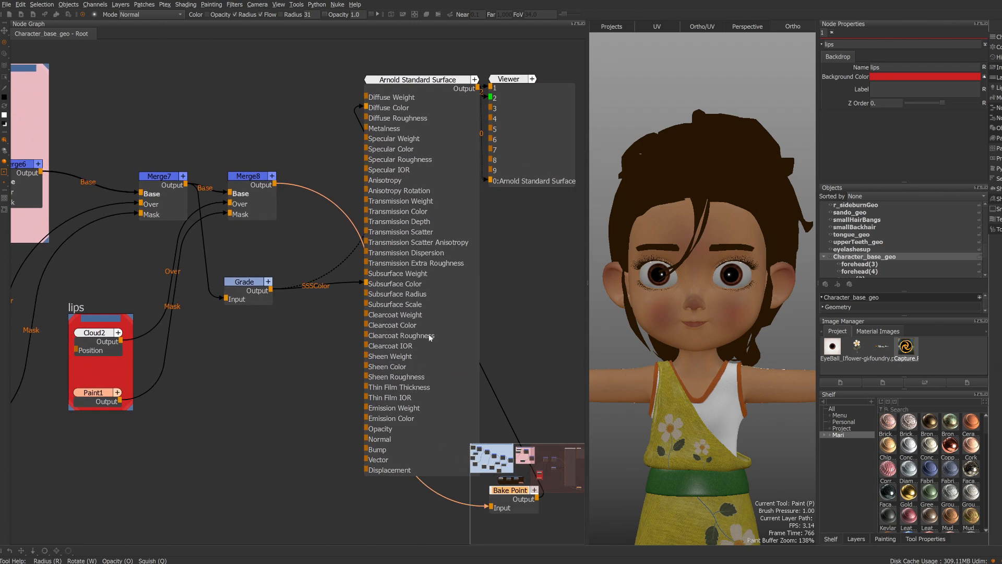
pyautogui.moveTo(528, 371); pyautogui.dragTo(481, 301, button='middle')
pyautogui.moveTo(456, 418); pyautogui.dragTo(269, 94)
pyautogui.scroll(-1, 269, 162)
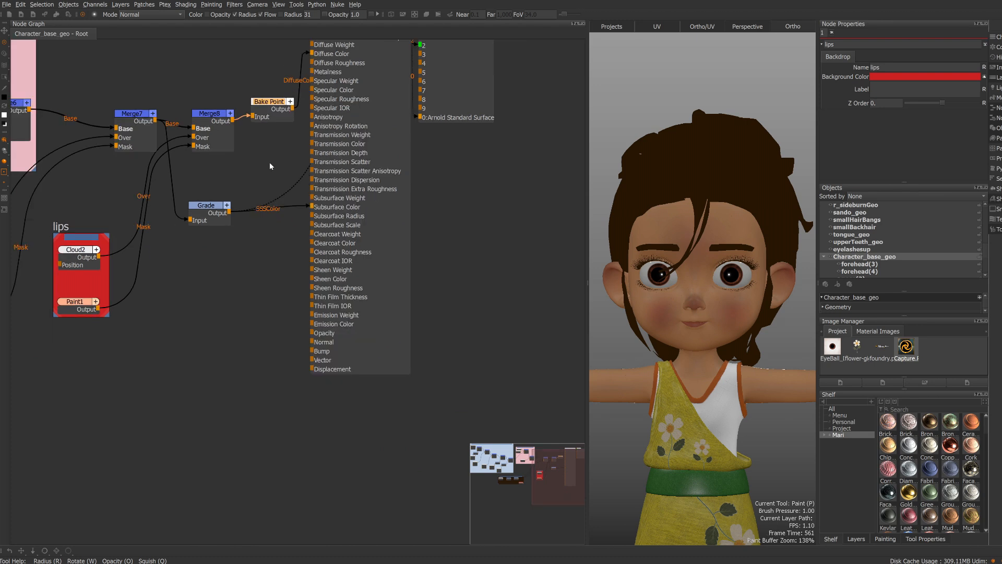
# - Duplicate the Bake Point and insert the copy between the Grade node and the shader's Subsurface Color input
pyautogui.click(271, 102)
pyautogui.click(261, 181)
pyautogui.hotkey('ctrl', 'v')
pyautogui.moveTo(274, 185); pyautogui.dragTo(279, 222)
pyautogui.scroll(1, 258, 164)
pyautogui.moveTo(266, 166); pyautogui.dragTo(251, 235, button='middle')
pyautogui.moveTo(264, 289); pyautogui.dragTo(257, 311)
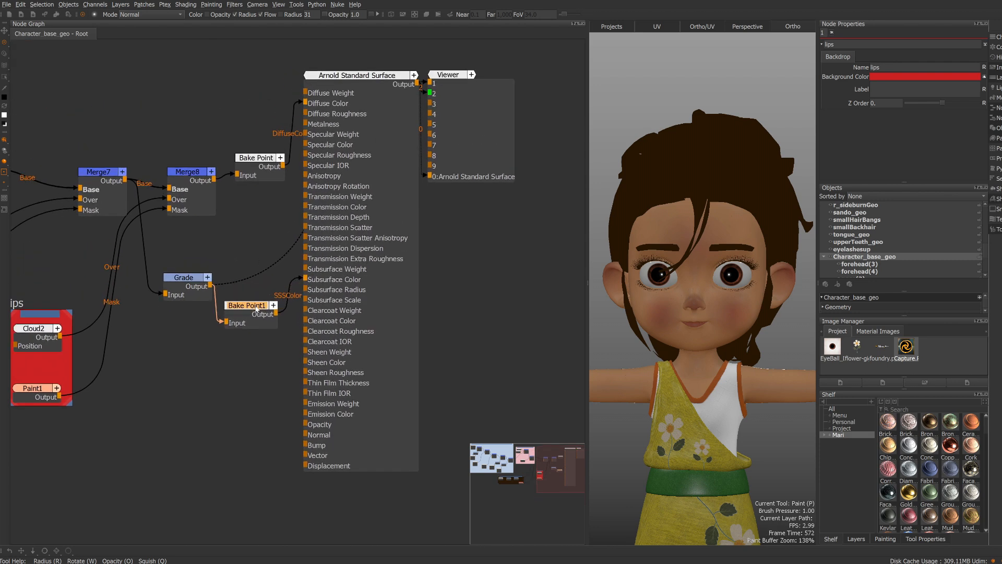
# - Align the diffuse Bake Point with Merge8, open its properties and bake it
pyautogui.moveTo(262, 160); pyautogui.dragTo(264, 171)
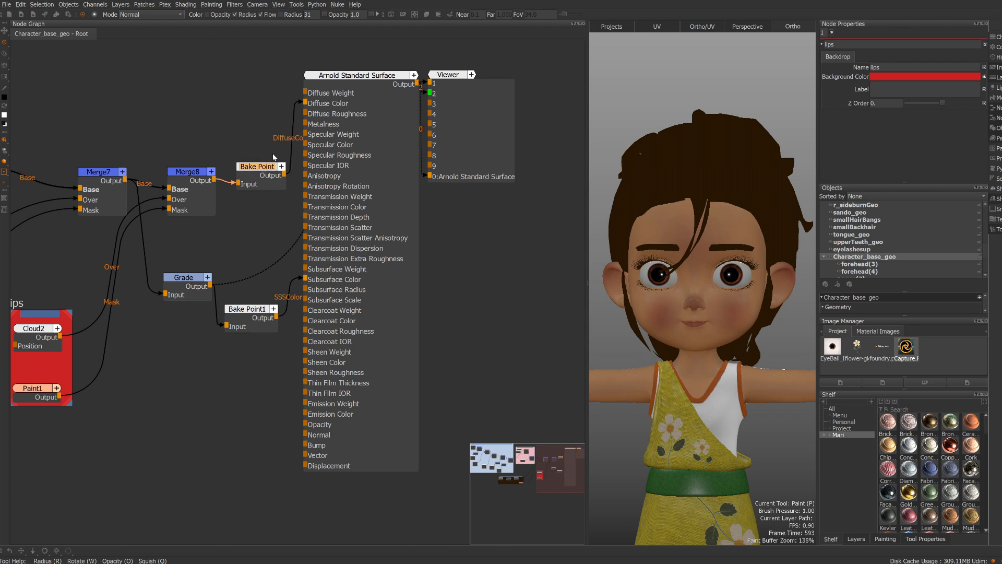
pyautogui.doubleClick(268, 167)
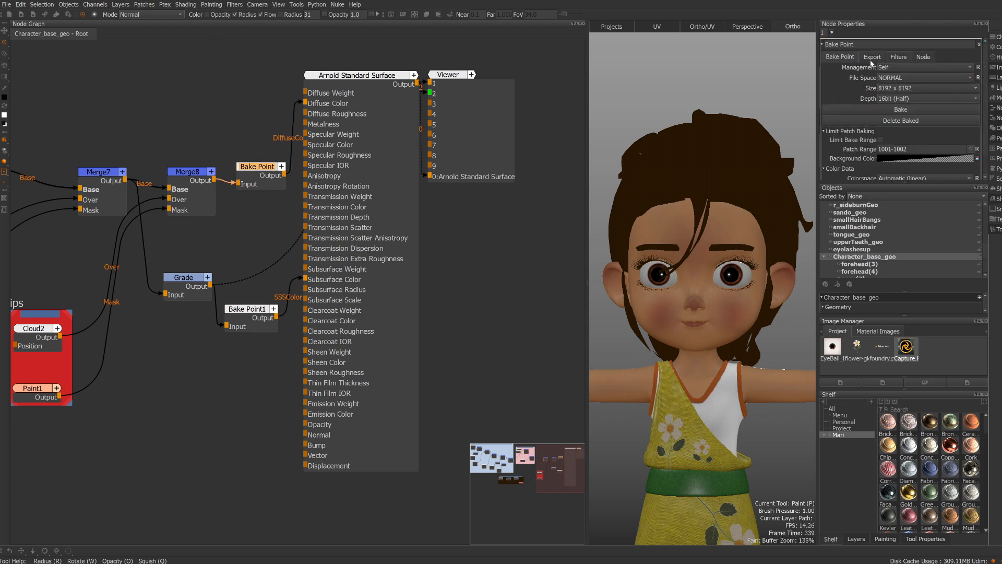
pyautogui.click(900, 111)
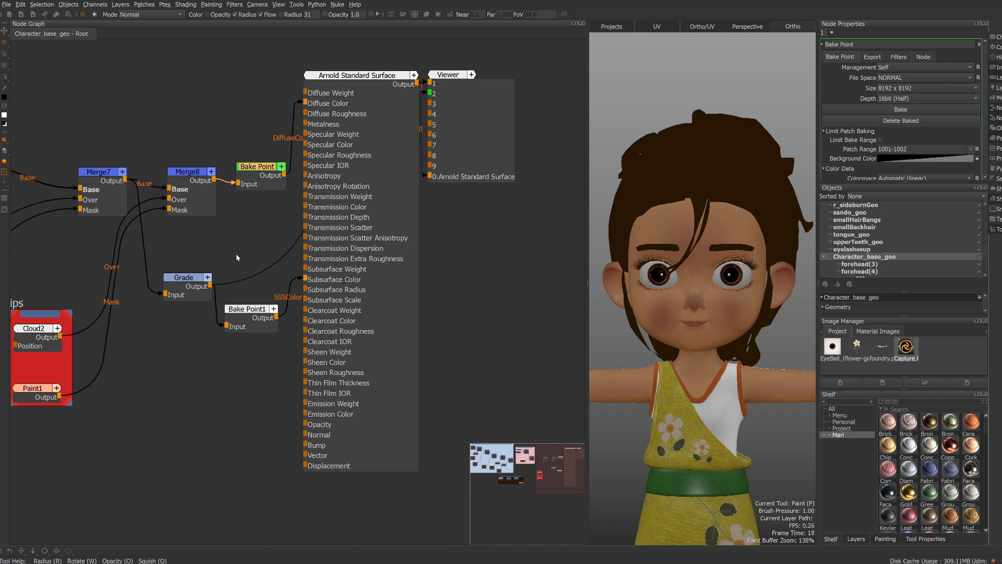
# - Start exporting the baked diffuse Bake Point to disk, with the path set to D:/Foundry Videos/Mari_katana SSS tut/textures
pyautogui.click(259, 313)
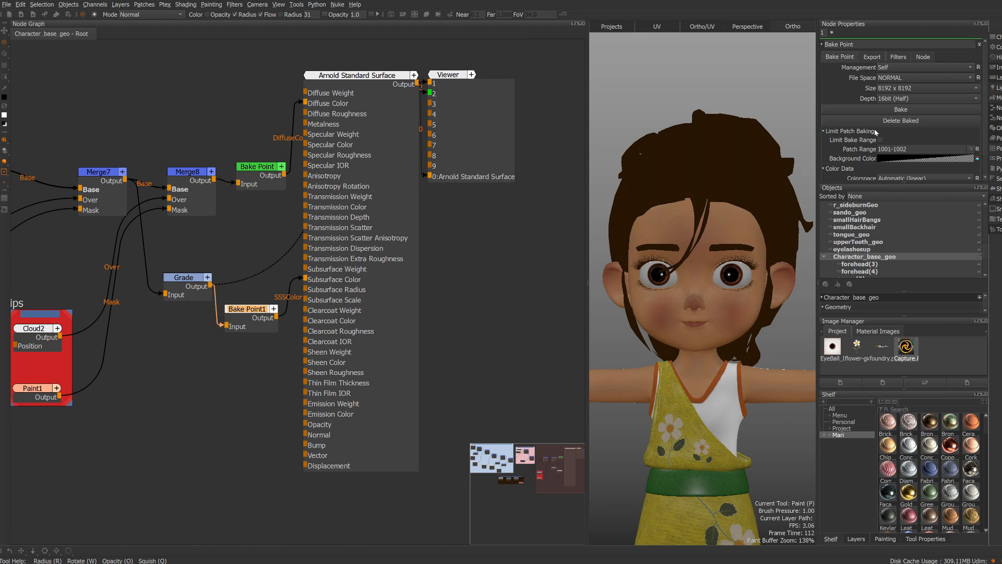
pyautogui.click(909, 108)
pyautogui.click(266, 169)
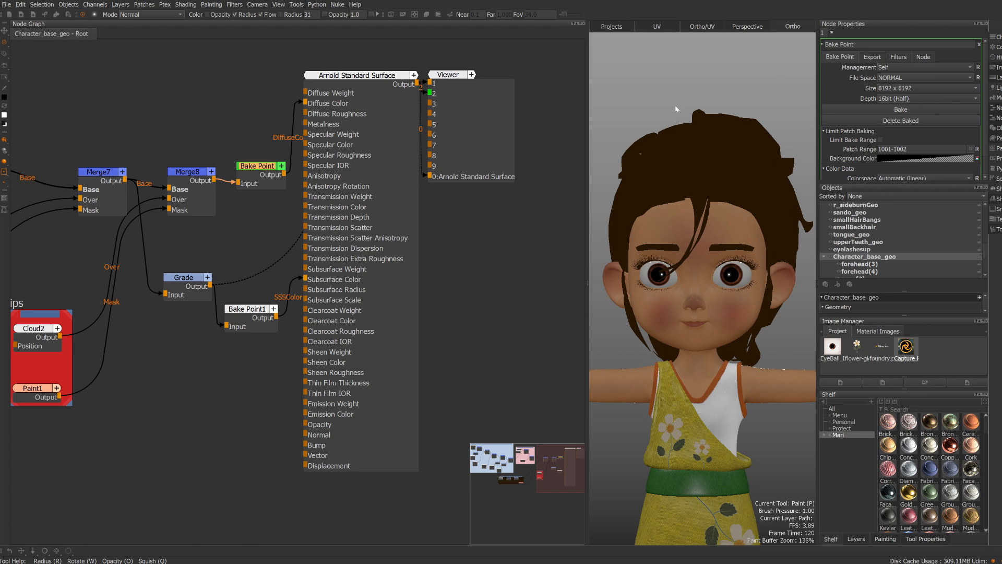
pyautogui.click(871, 56)
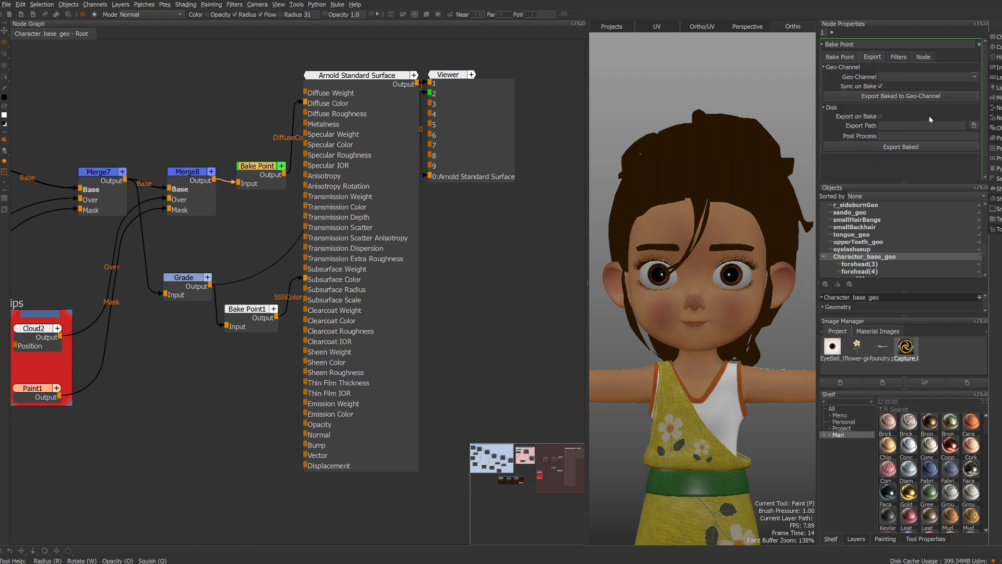
pyautogui.click(912, 148)
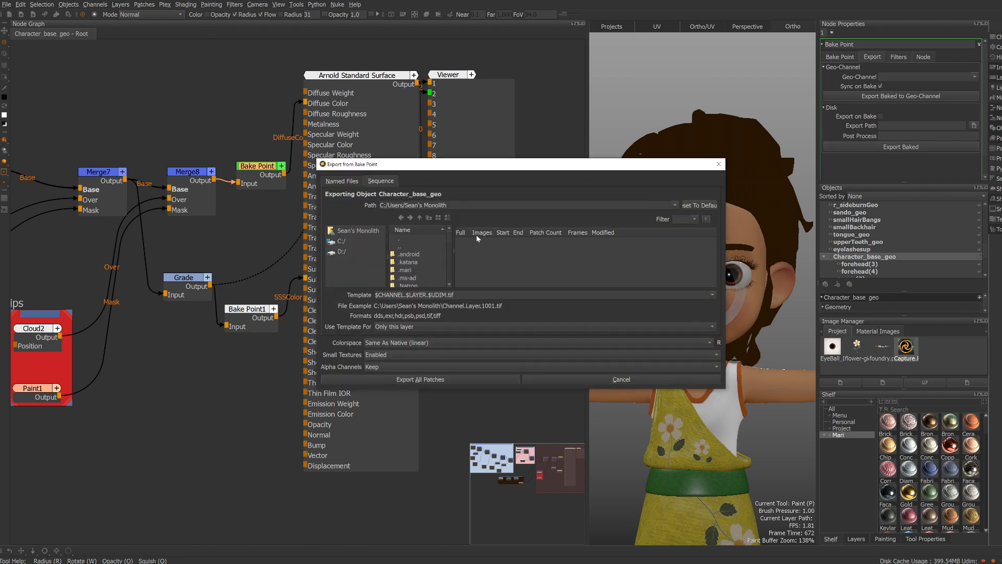
pyautogui.moveTo(543, 388); pyautogui.dragTo(543, 450)
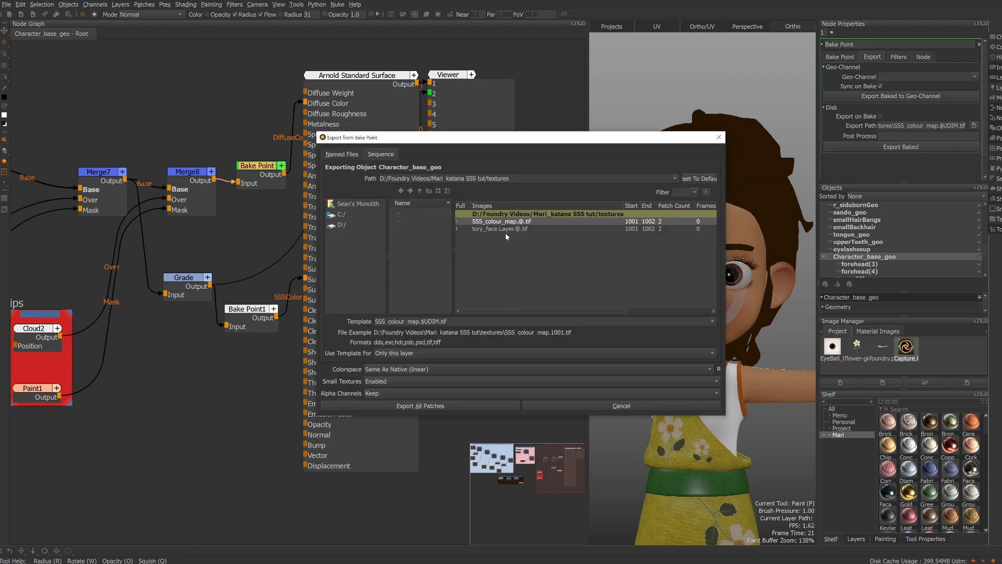
# - Set the diffuse export's file name template to character_skin.$UDIM.tif, based on the existing tory_face sequence, and export all patches
pyautogui.click(503, 229)
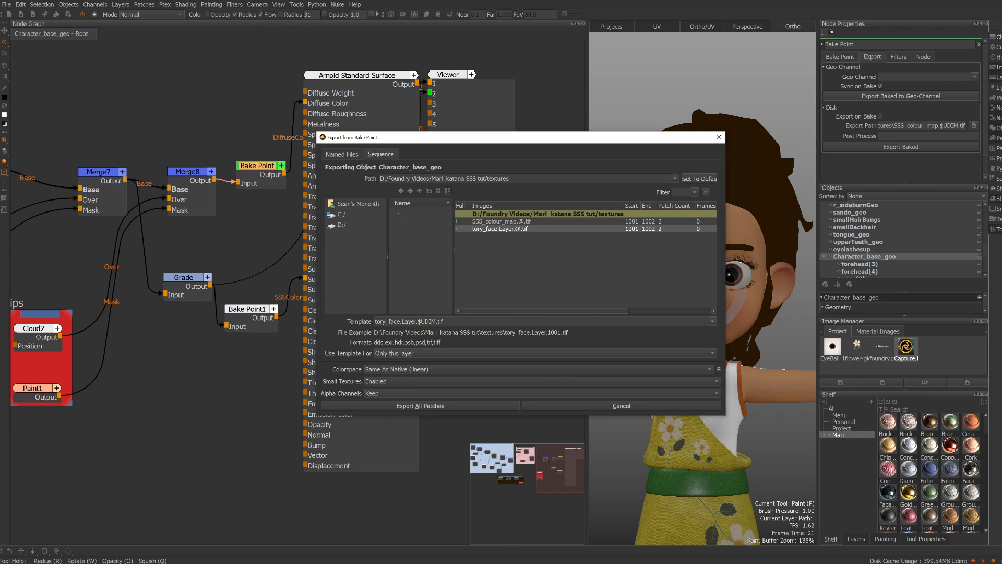
pyautogui.press('BackSpace')
pyautogui.press('BackSpace')
pyautogui.press('BackSpace')
pyautogui.press('BackSpace')
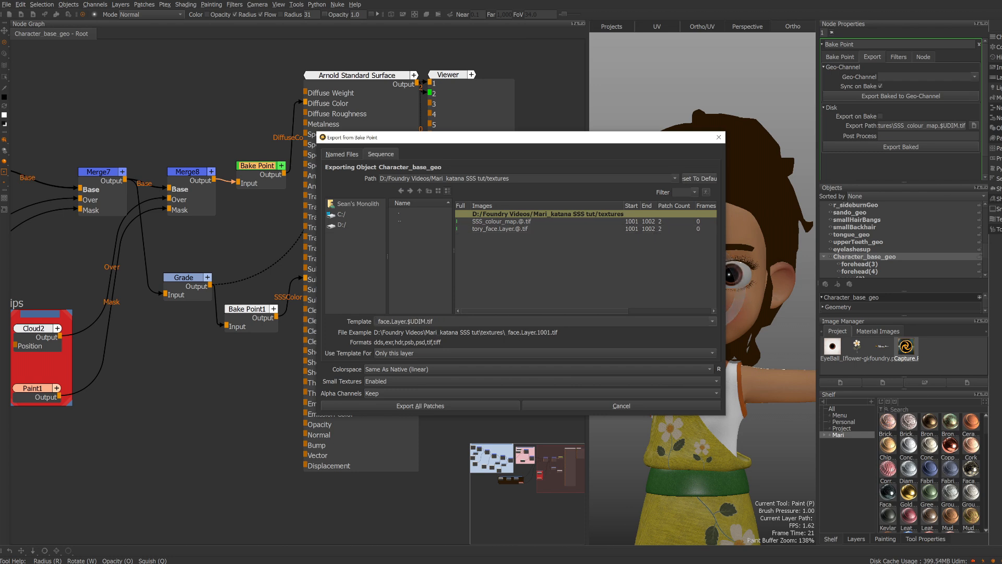
pyautogui.write('character')
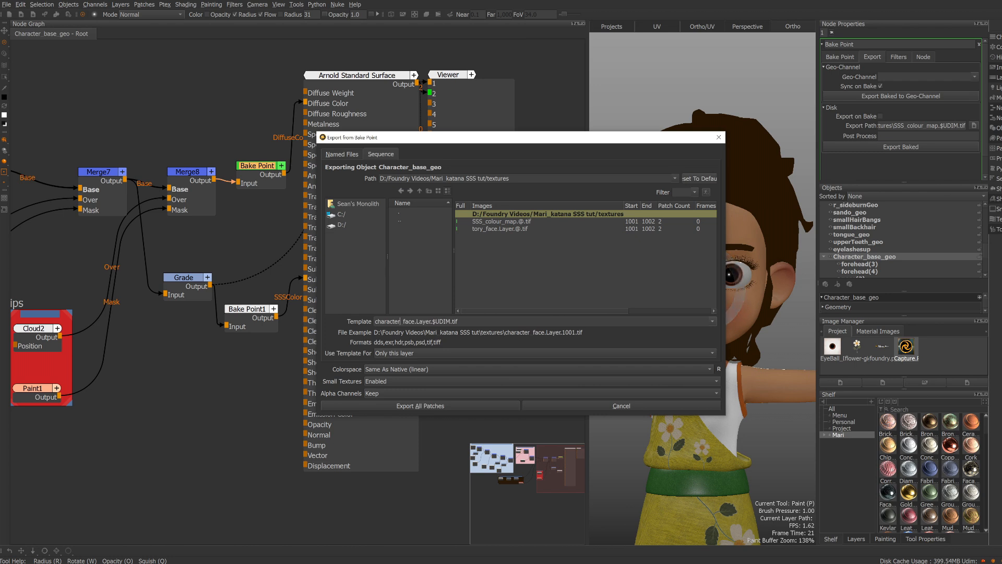
pyautogui.press('BackSpace')
pyautogui.press('BackSpace')
pyautogui.press('BackSpace')
pyautogui.press('BackSpace')
pyautogui.press('BackSpace')
pyautogui.press('BackSpace')
pyautogui.press('BackSpace')
pyautogui.press('BackSpace')
pyautogui.press('BackSpace')
pyautogui.press('BackSpace')
pyautogui.press('BackSpace')
pyautogui.write('skin.')
pyautogui.click(430, 406)
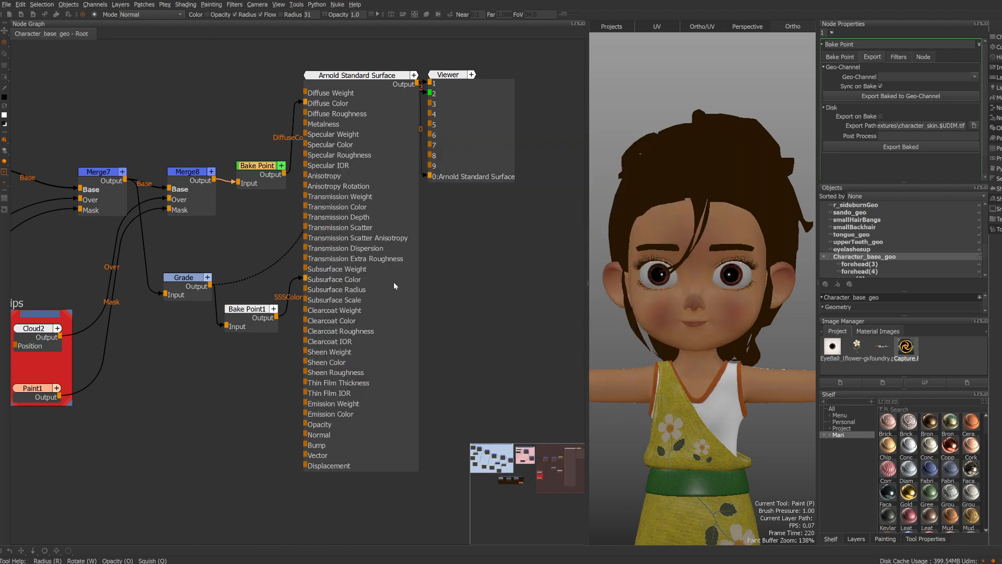
# - Bake the subsurface node Bake Point1 and export all its patches as SSS_colour_map.$UDIM.tif, overwriting the existing files
pyautogui.click(249, 312)
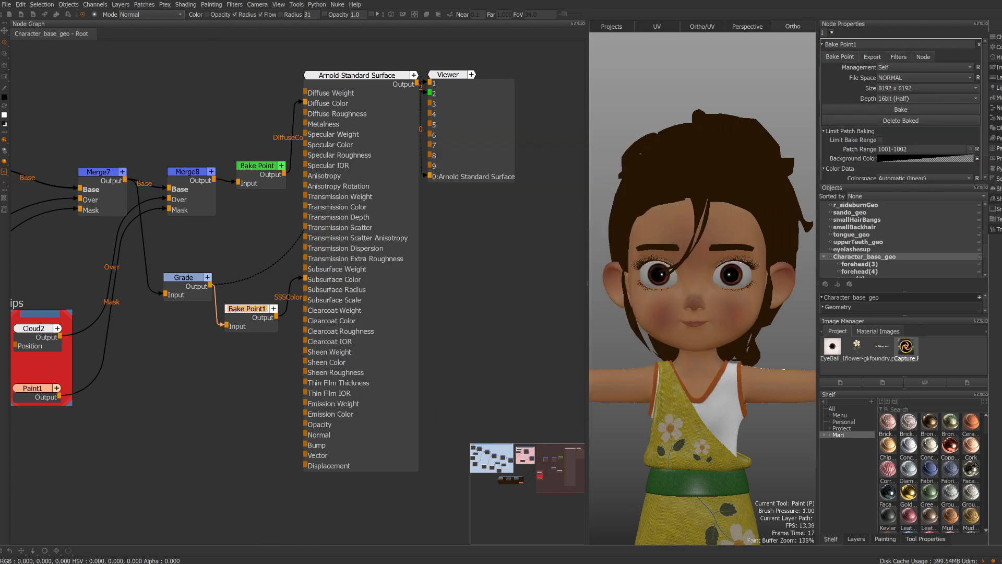
pyautogui.click(909, 110)
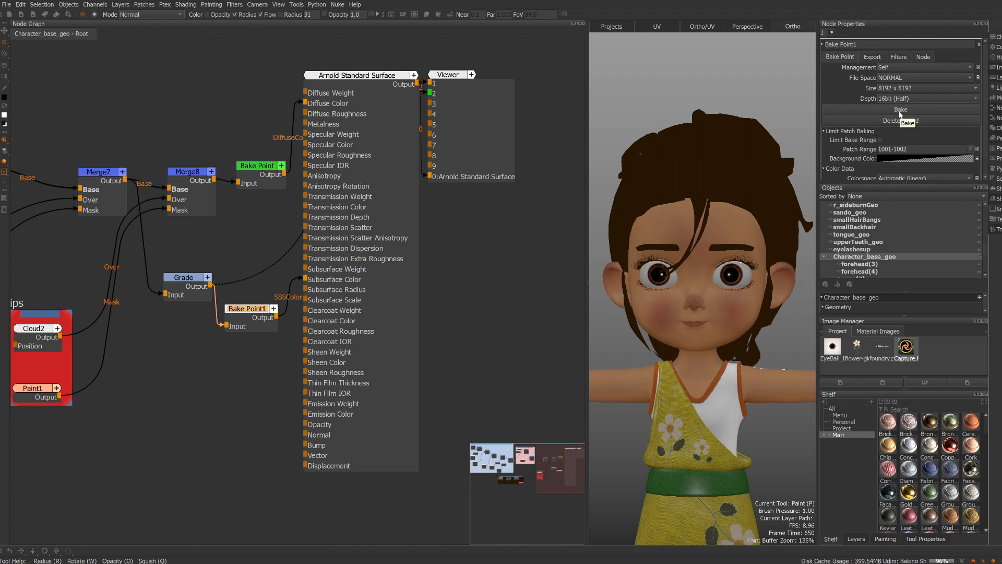
pyautogui.click(872, 57)
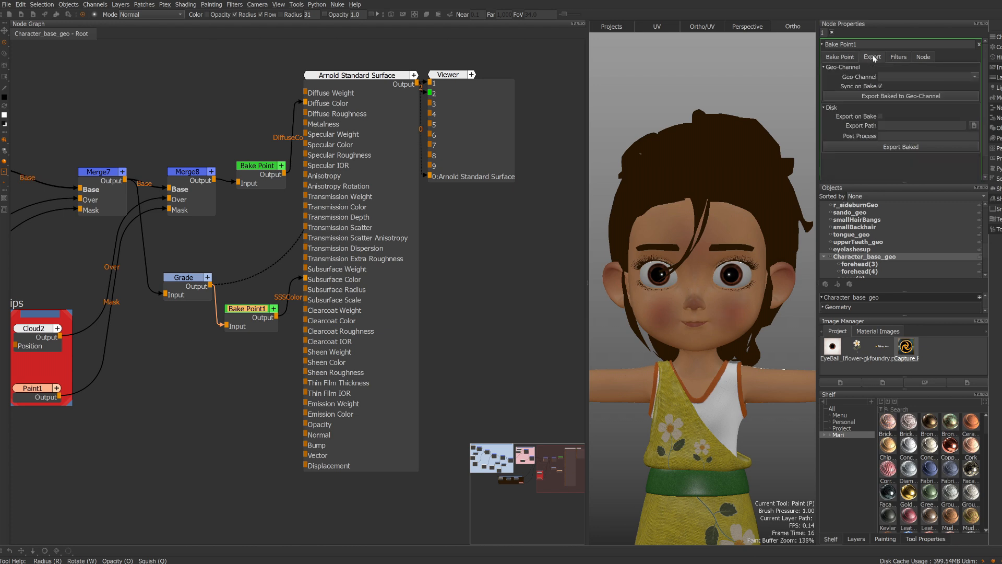
pyautogui.click(901, 147)
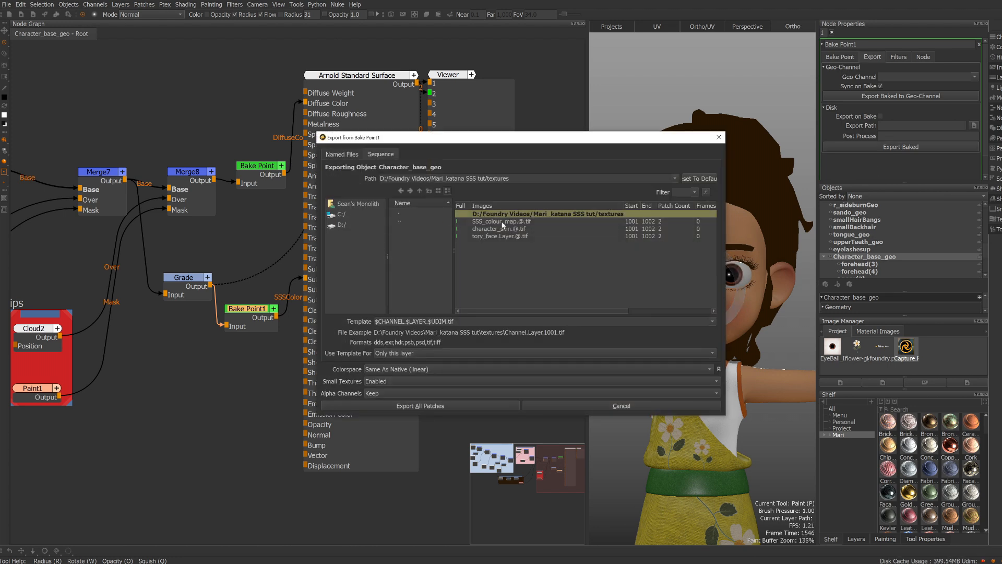
pyautogui.click(502, 222)
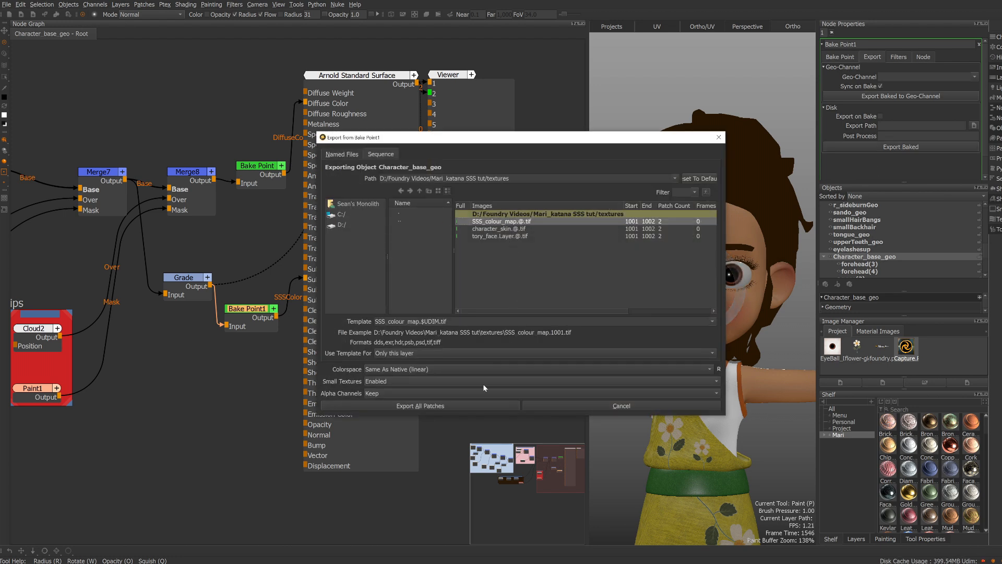
pyautogui.click(451, 407)
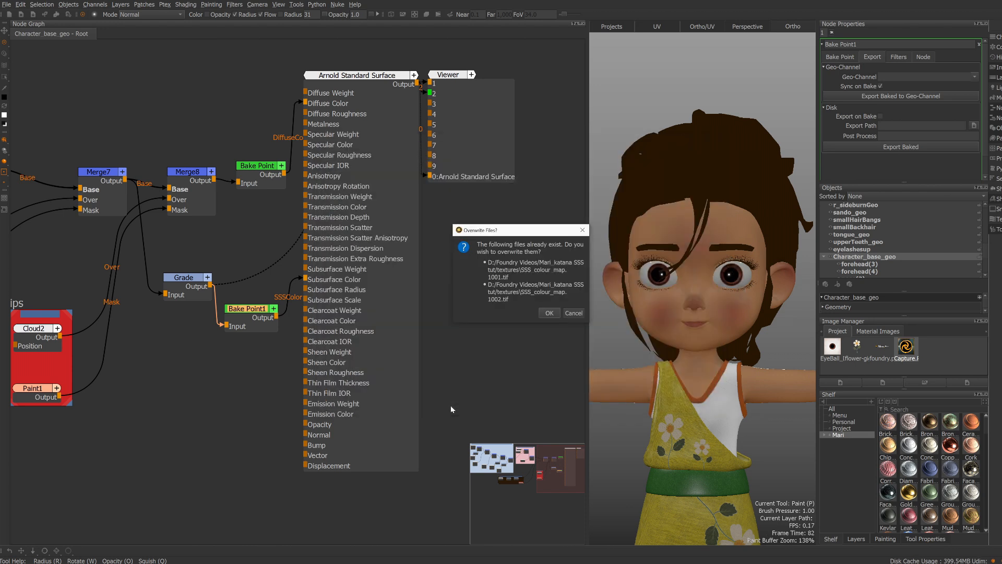
pyautogui.click(549, 314)
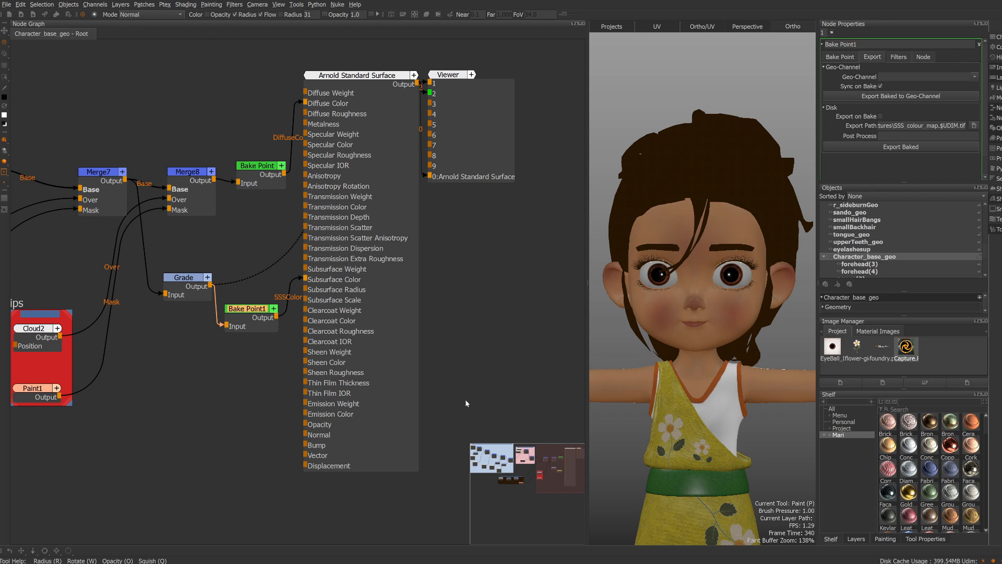
pyautogui.click(231, 402)
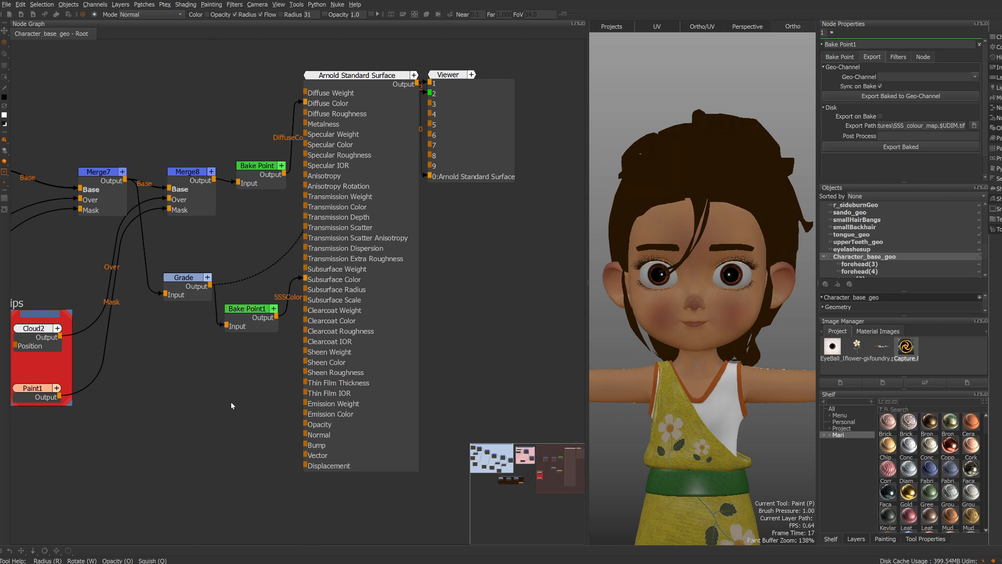
pyautogui.press('f')
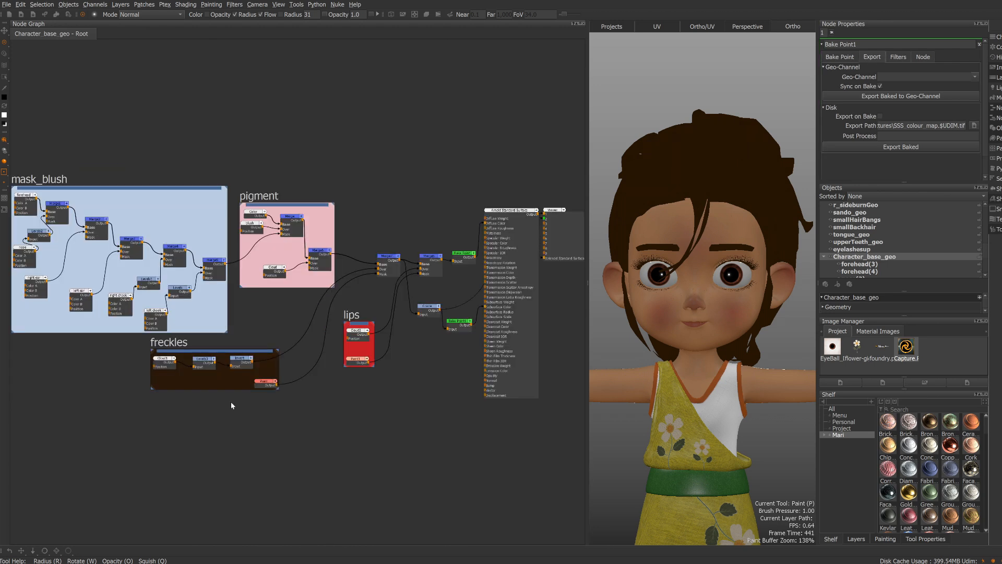